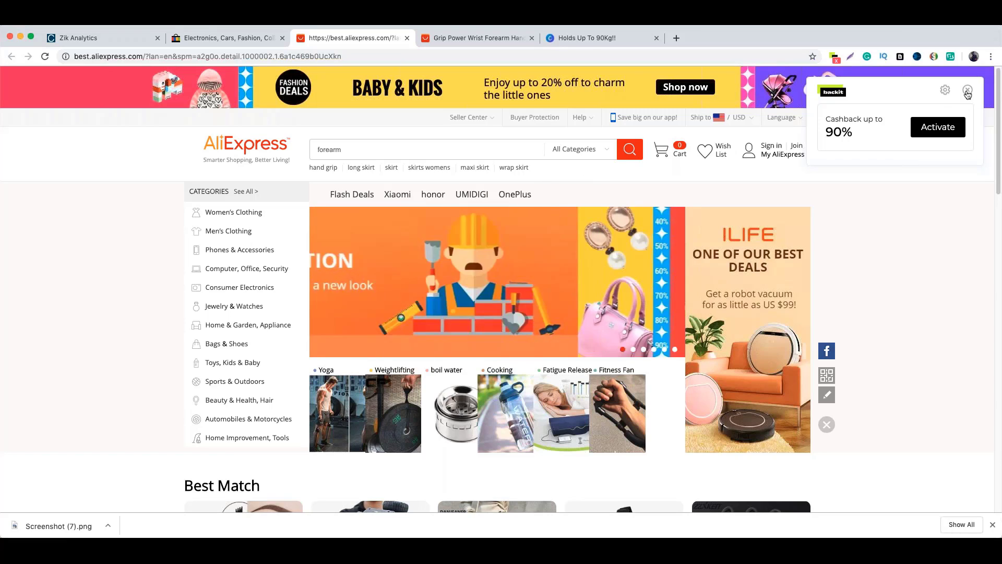
# Step: Dismiss the AliExpress cashback offer and open the Cardigans category under Women's Clothing
pyautogui.click(967, 91)
pyautogui.scroll(-1, 121, 263)
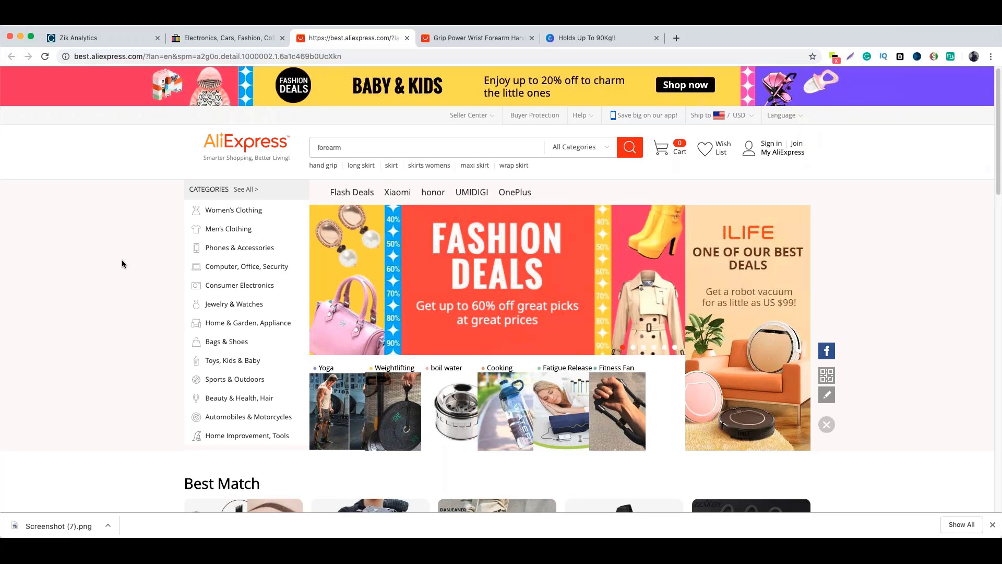
pyautogui.scroll(-1, 129, 258)
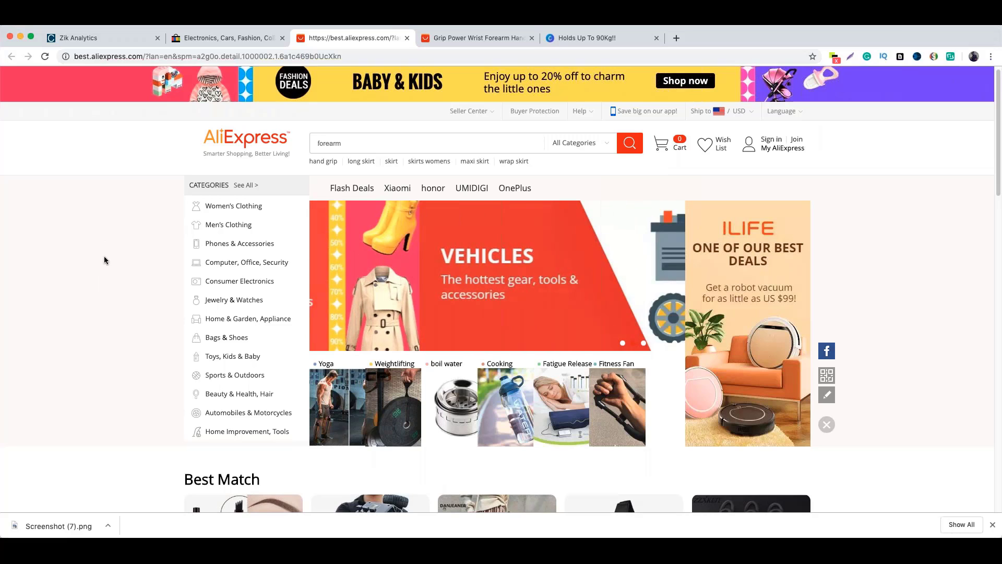
pyautogui.scroll(-1, 105, 256)
pyautogui.scroll(-2, 105, 260)
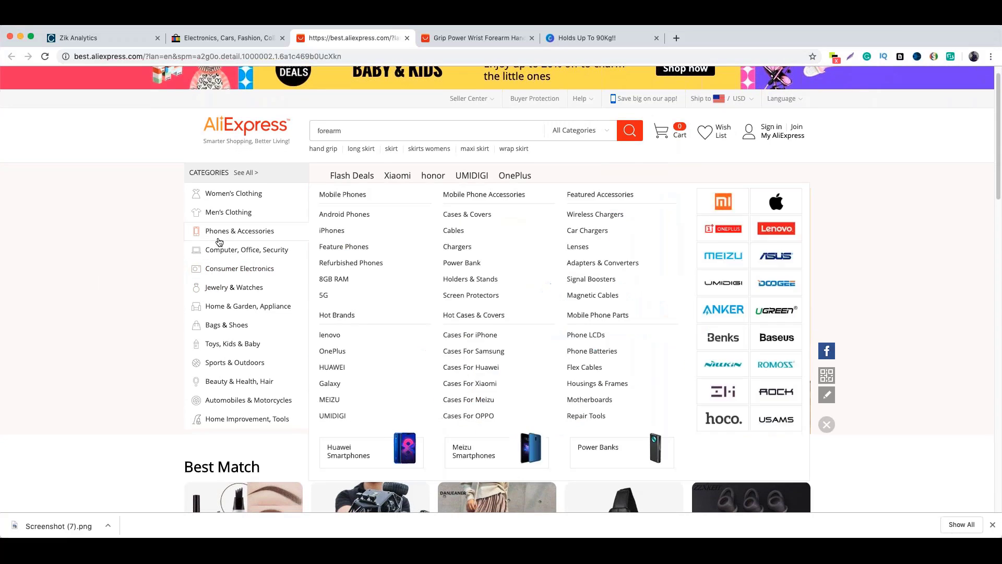
pyautogui.moveTo(228, 218)
pyautogui.moveTo(234, 199)
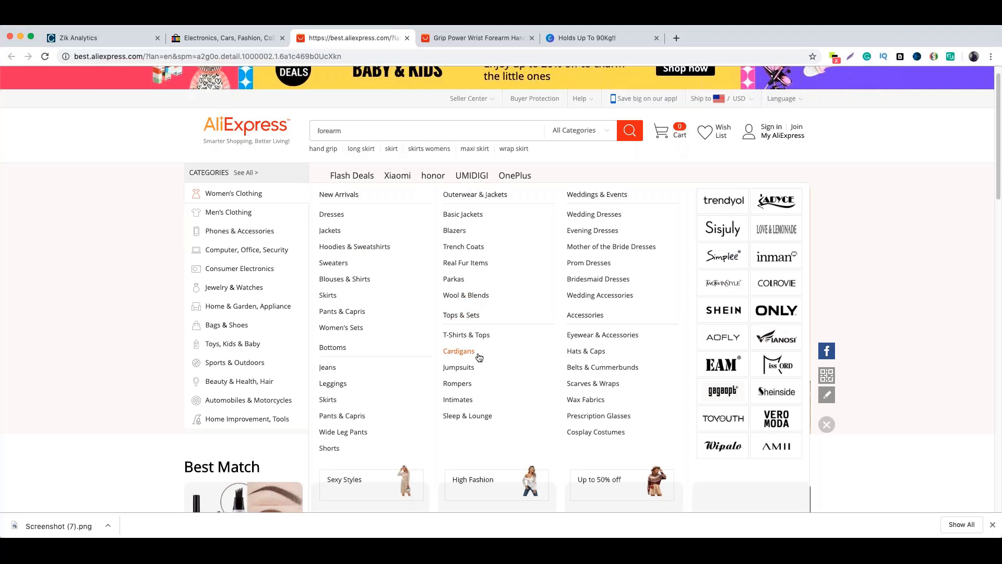
pyautogui.click(459, 354)
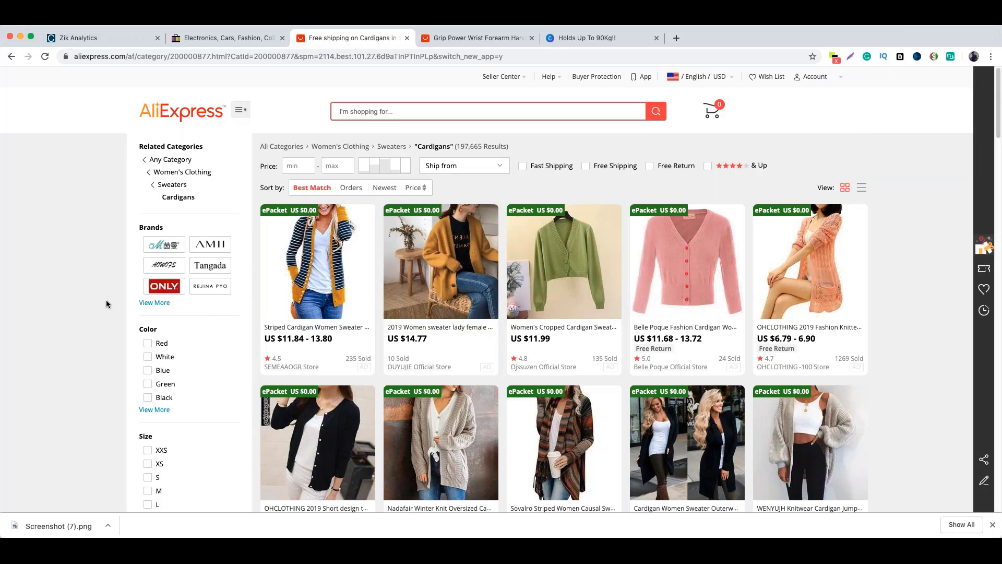
# Step: Sort the cardigans by orders, open the SEMIR Knitted Cardigan product page and dismiss its cashback offer
pyautogui.click(349, 190)
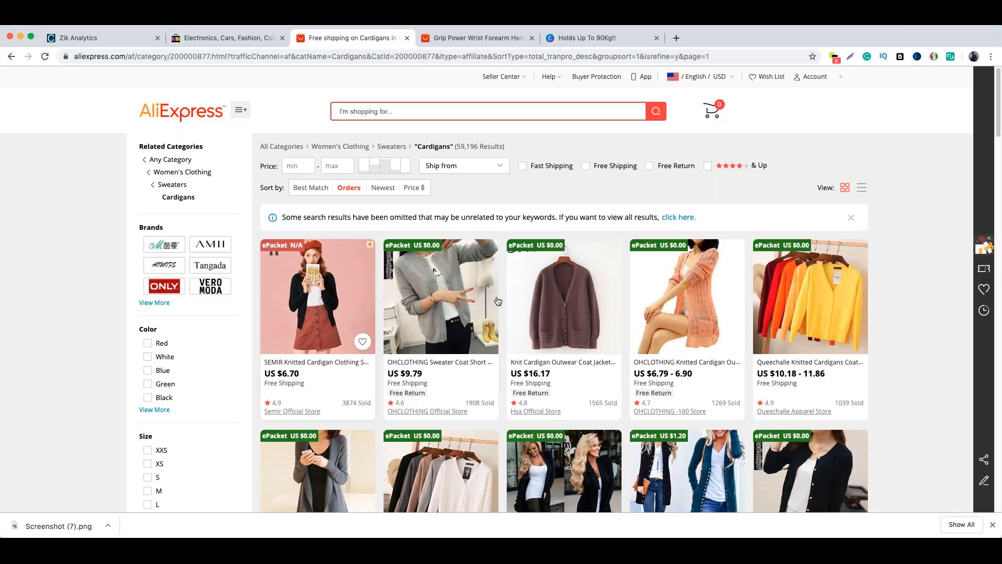
pyautogui.scroll(-1, 863, 255)
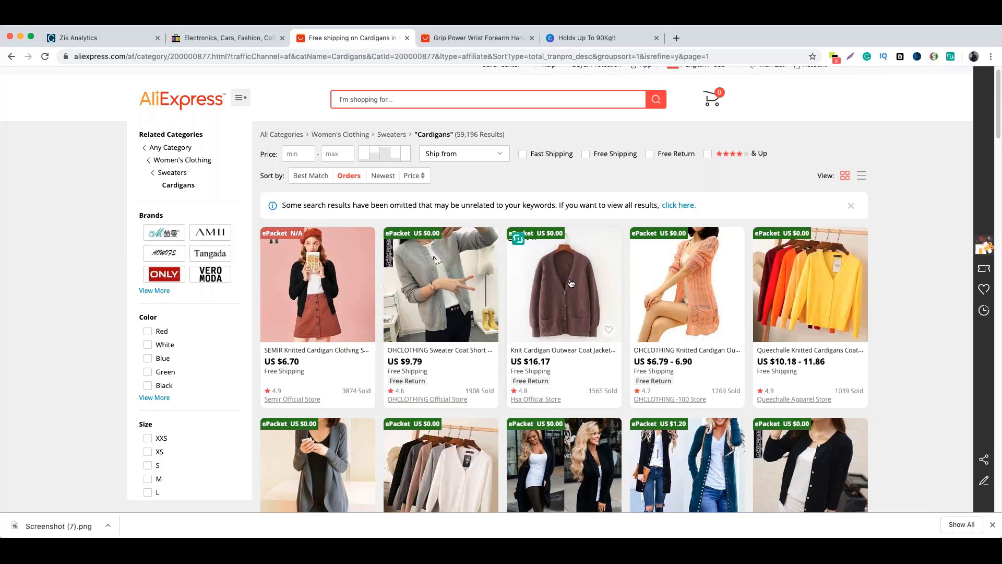
pyautogui.click(340, 299)
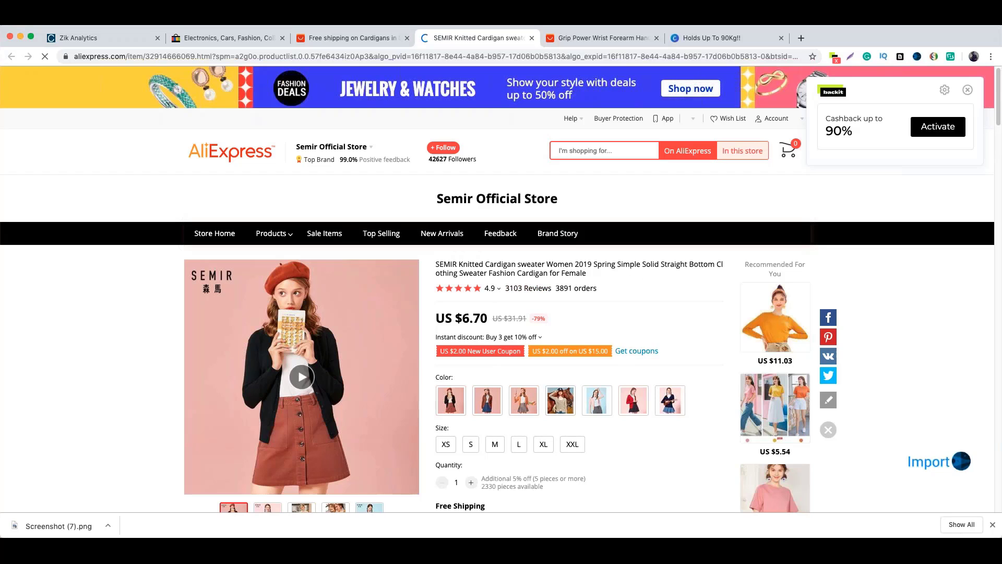
pyautogui.click(968, 92)
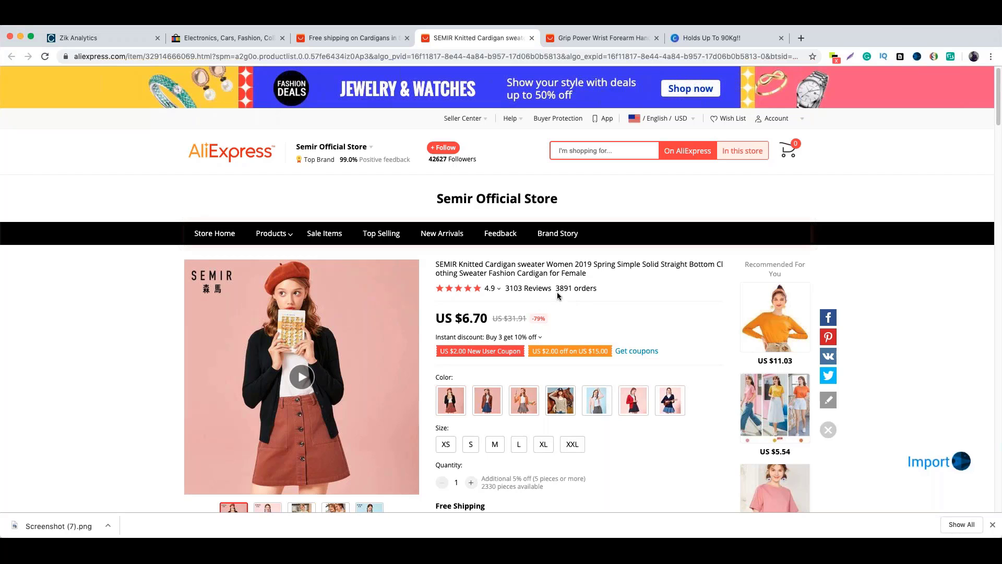
# Step: Copy the SEMIR cardigan's full product title and search eBay for it
pyautogui.moveTo(490, 291)
pyautogui.moveTo(436, 263); pyautogui.dragTo(593, 272)
pyautogui.hotkey('ctrl', 'c')
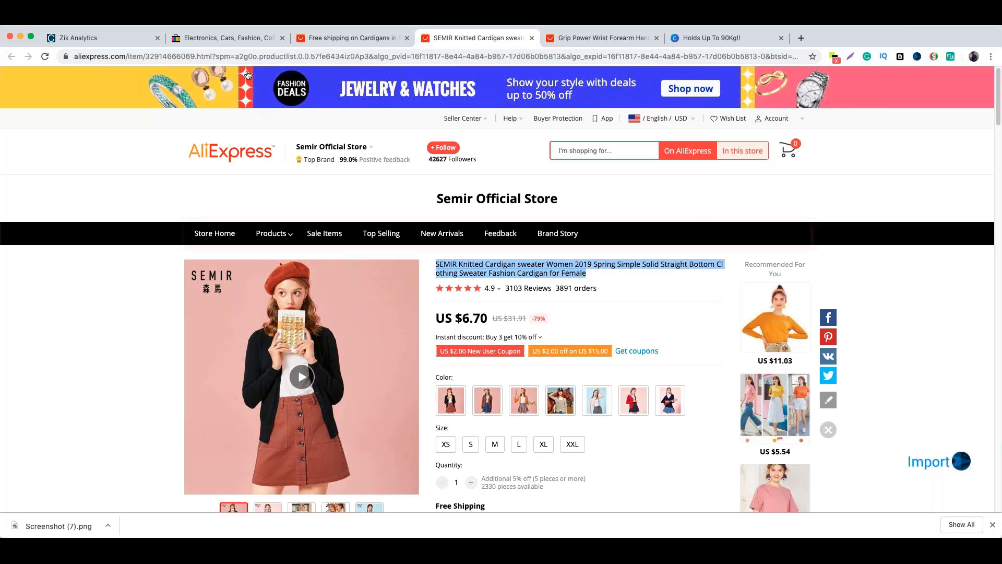
pyautogui.click(234, 40)
pyautogui.hotkey('ctrl', 'v')
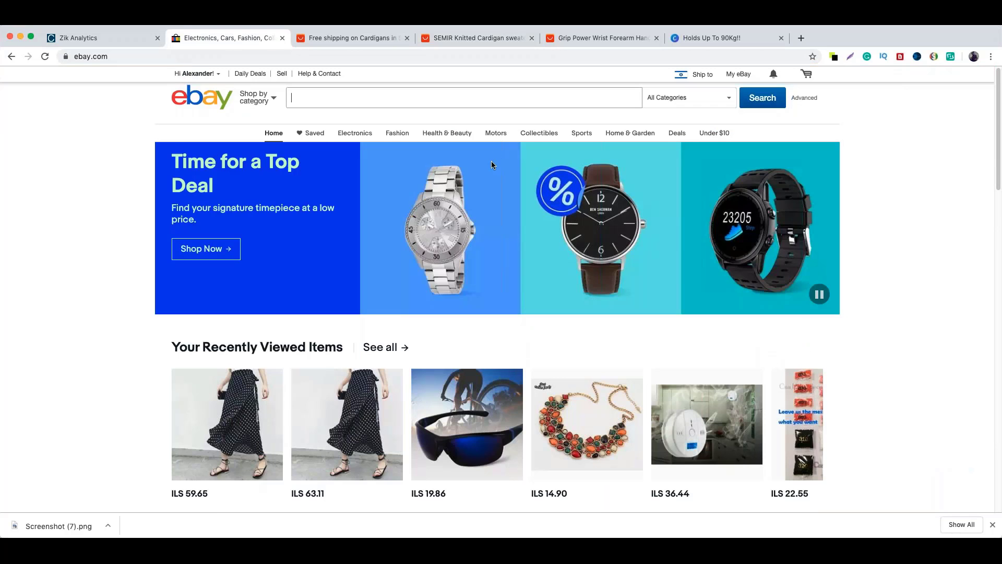
pyautogui.click(753, 100)
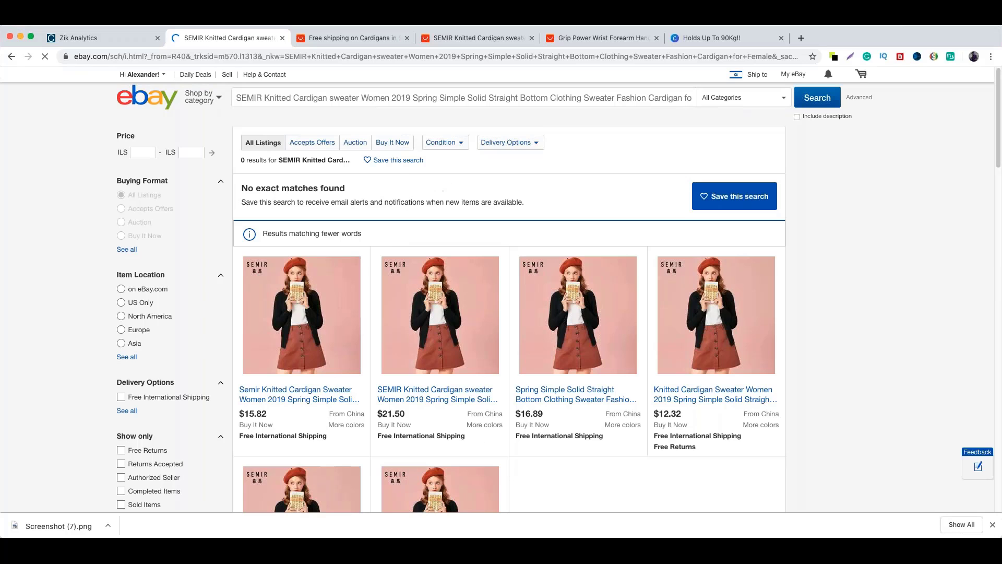
# Step: Examine the eBay listings of the same SEMIR cardigan, checking their prices and shipping terms
pyautogui.scroll(-1, 413, 204)
pyautogui.scroll(-2, 418, 175)
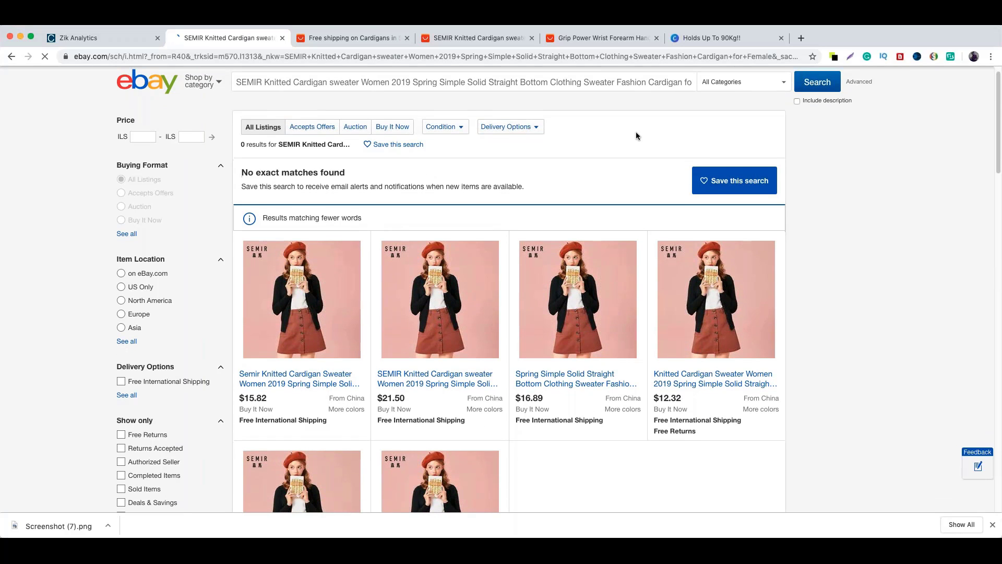
pyautogui.scroll(-5, 379, 150)
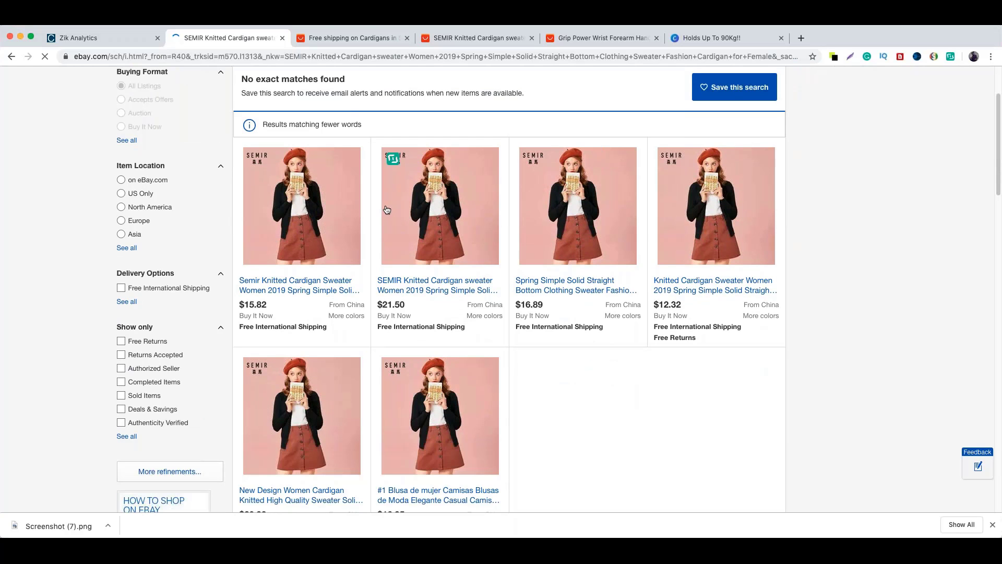
pyautogui.scroll(-1, 470, 253)
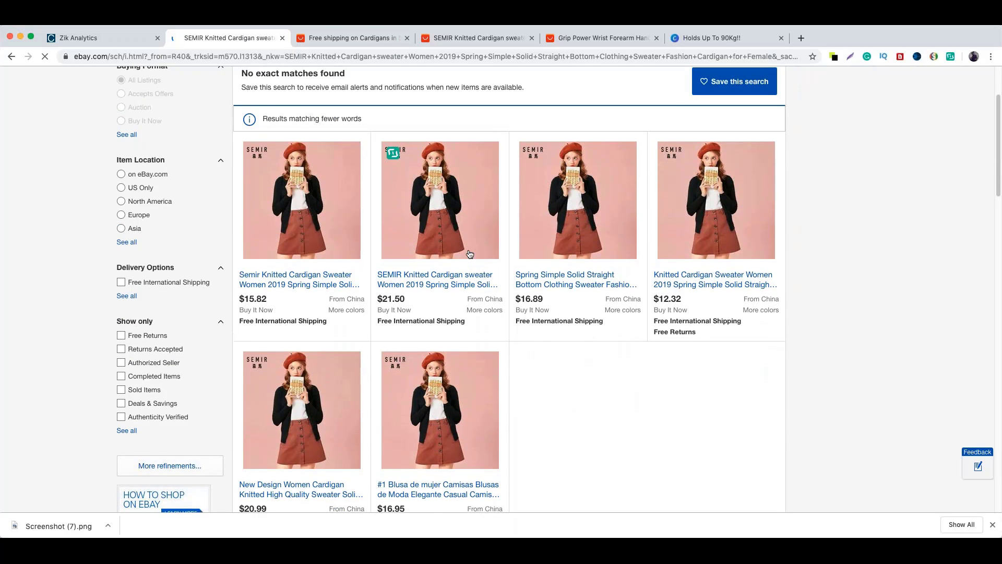
pyautogui.scroll(3, 470, 254)
pyautogui.scroll(1, 470, 253)
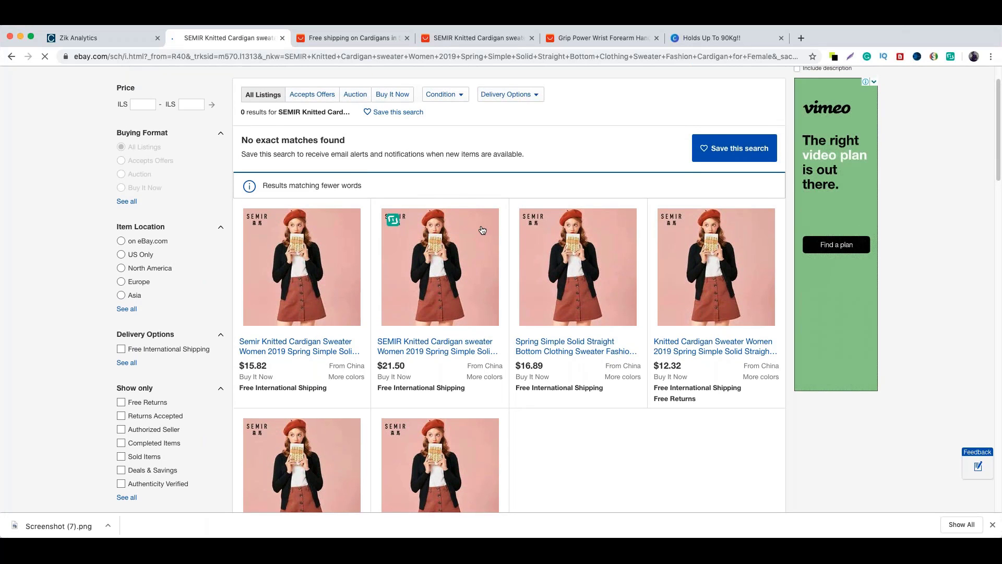
pyautogui.scroll(-1, 478, 229)
pyautogui.scroll(-2, 474, 229)
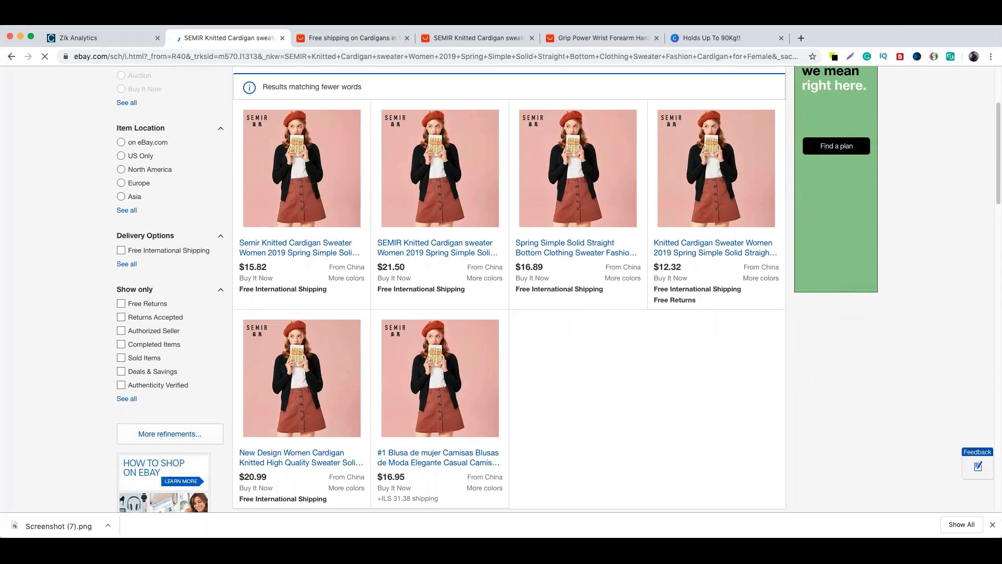
pyautogui.scroll(-1, 440, 284)
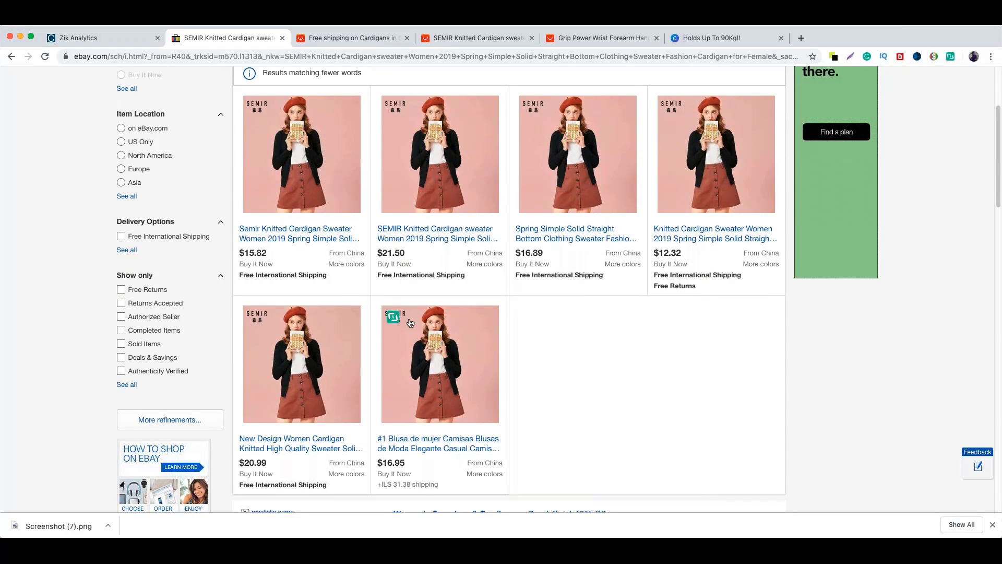
pyautogui.scroll(-1, 410, 324)
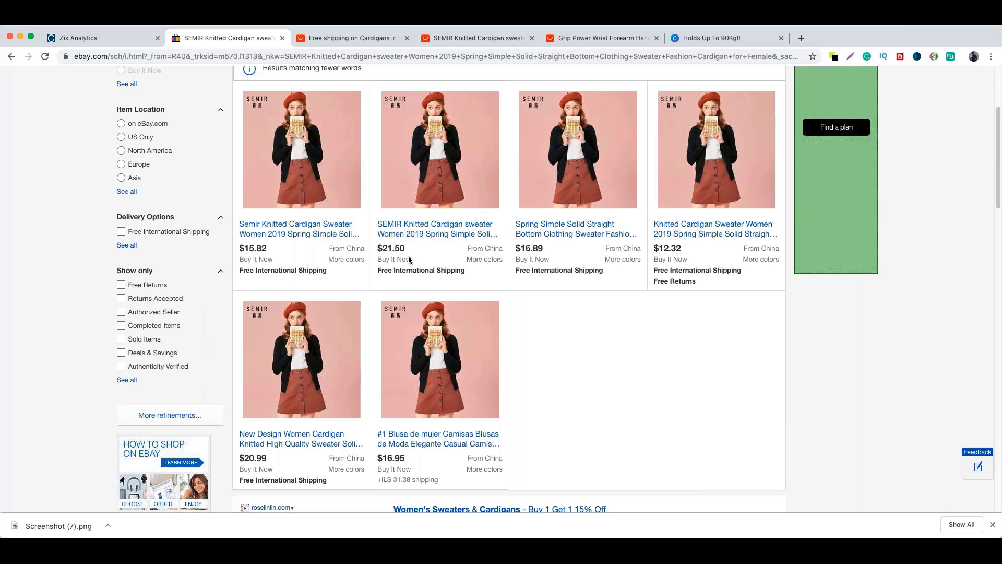
pyautogui.moveTo(385, 132)
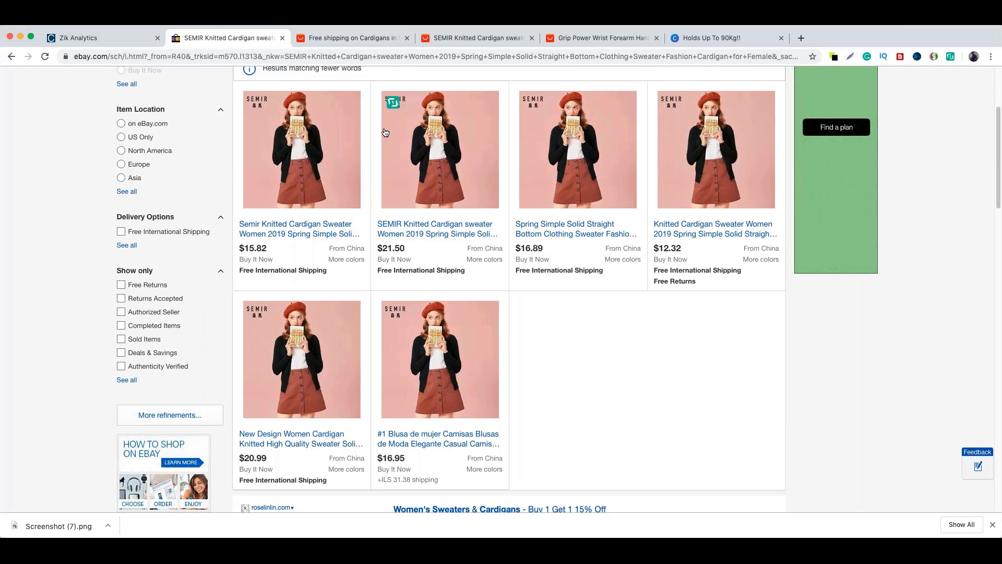
# Step: Compare the SEMIR cardigan's AliExpress price with the cheapest eBay listing's price
pyautogui.click(320, 38)
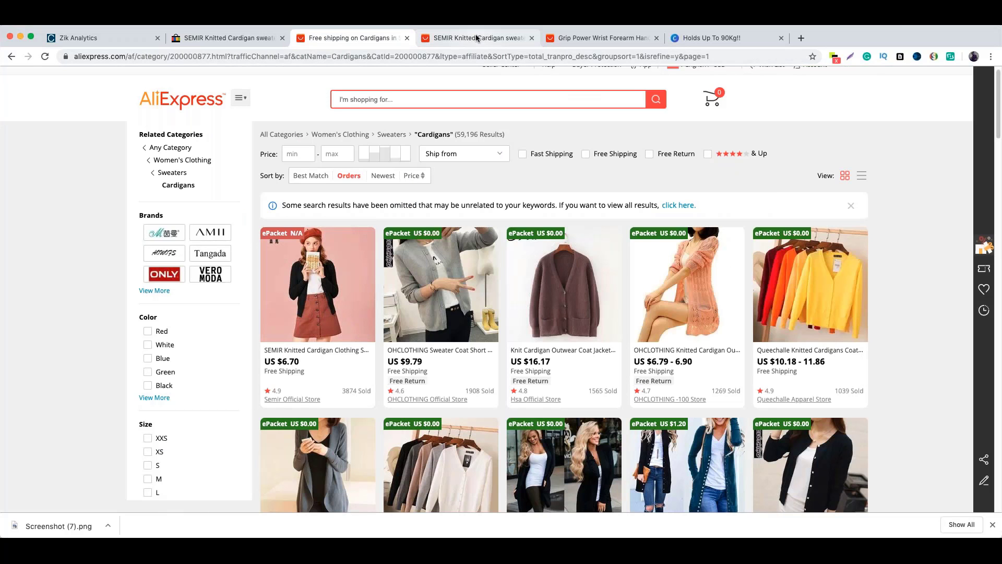
pyautogui.click(473, 38)
pyautogui.scroll(-4, 466, 172)
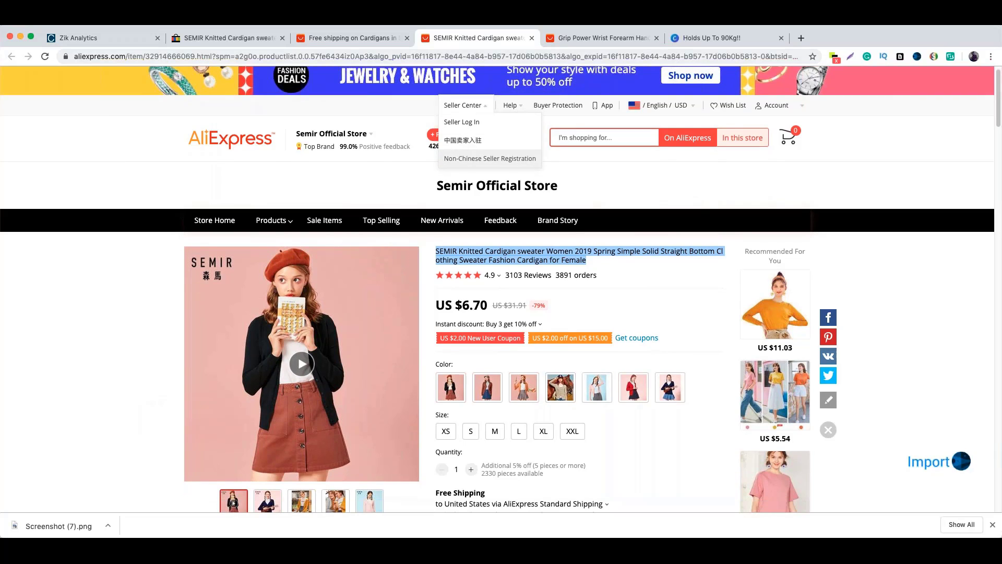
pyautogui.scroll(-1, 493, 205)
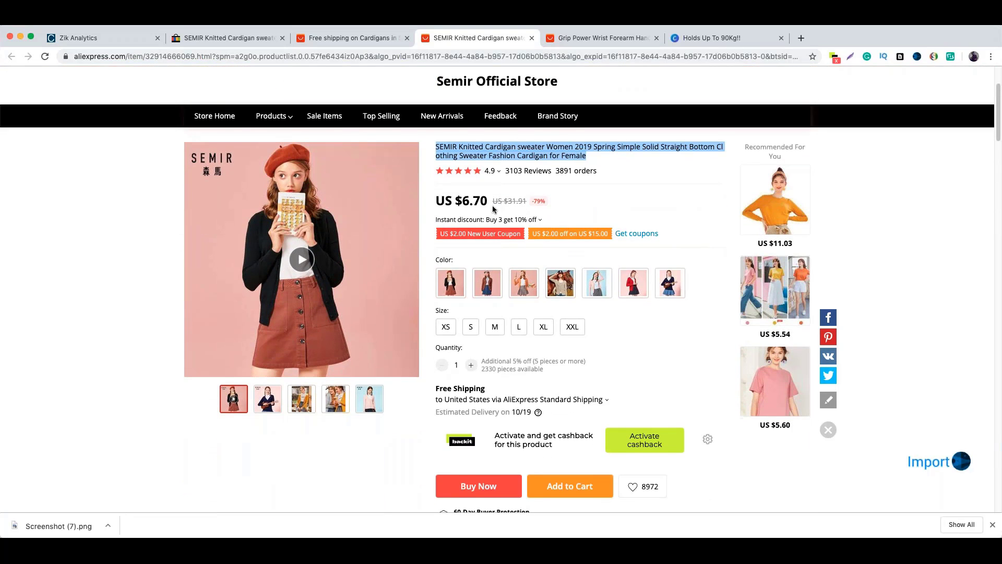
pyautogui.scroll(-1, 478, 205)
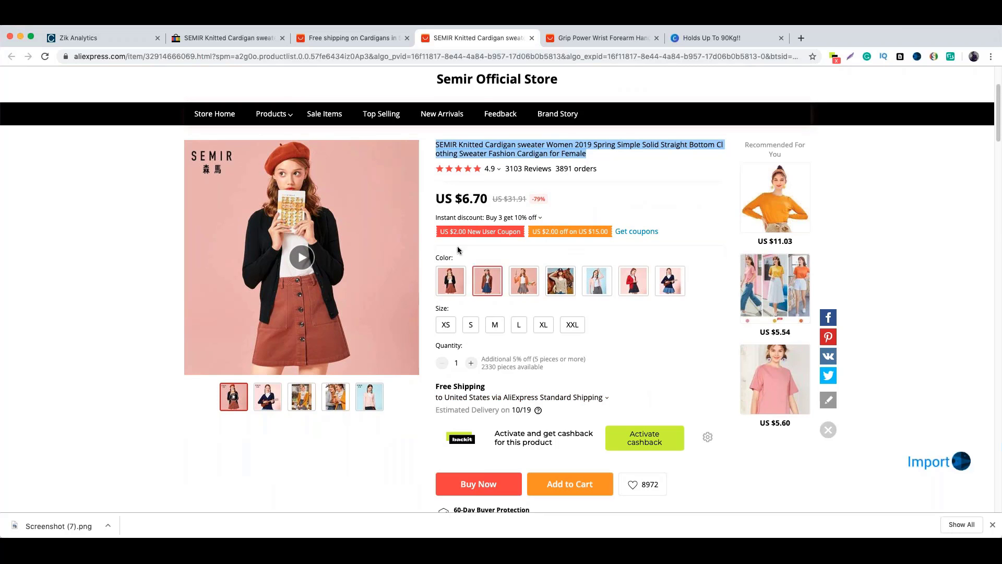
pyautogui.click(243, 42)
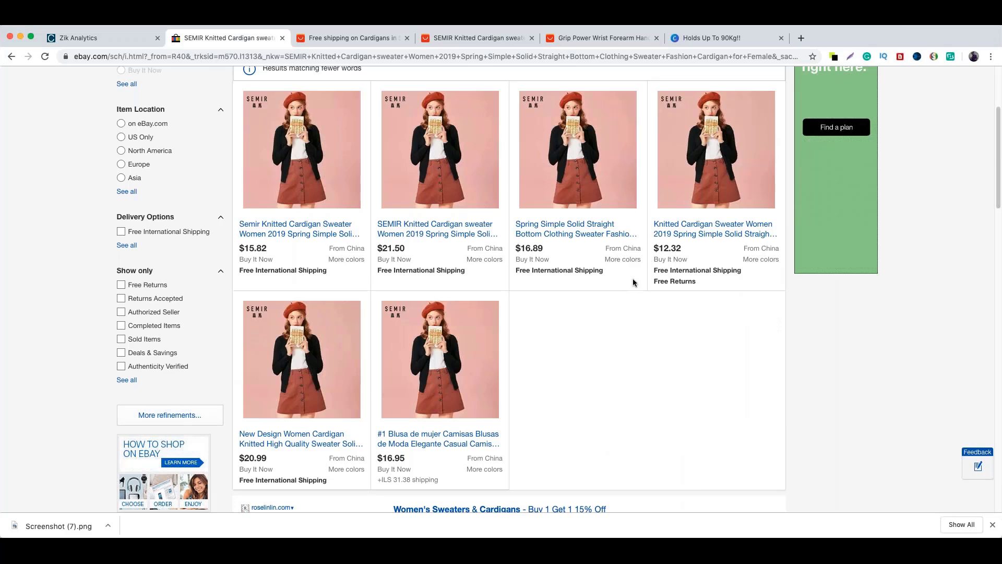
pyautogui.doubleClick(669, 248)
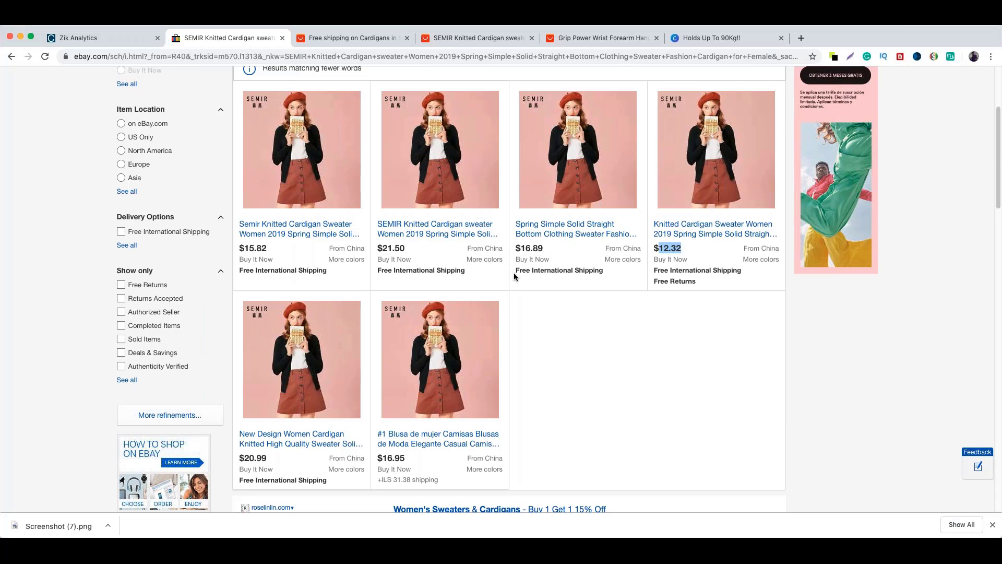
# Step: Open the eBay listing "Spring Simple Solid Straight Bottom Clothing Sweater" in a new tab and copy the seller's username
pyautogui.keyDown('super'); pyautogui.click(561, 238); pyautogui.keyUp('super')
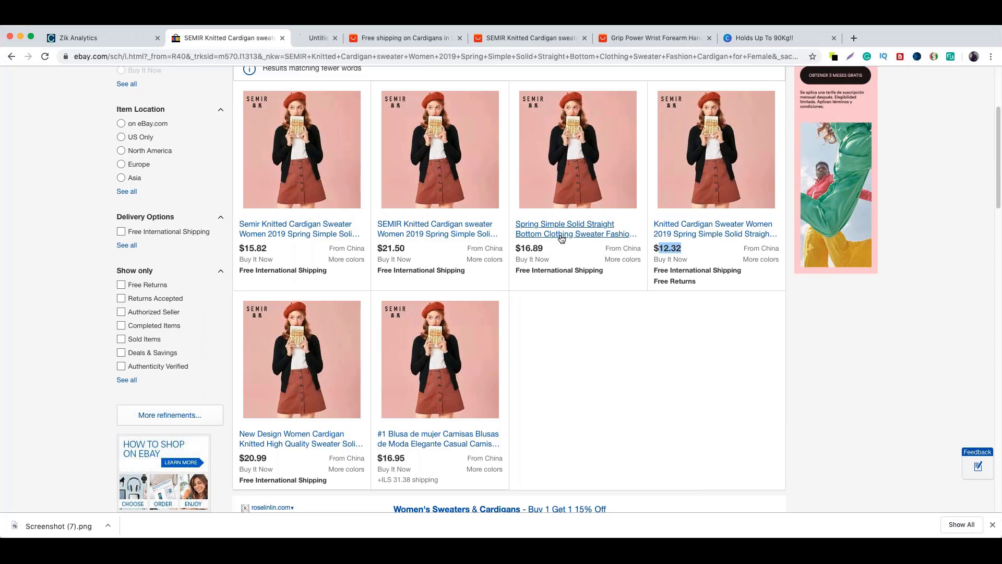
pyautogui.click(358, 40)
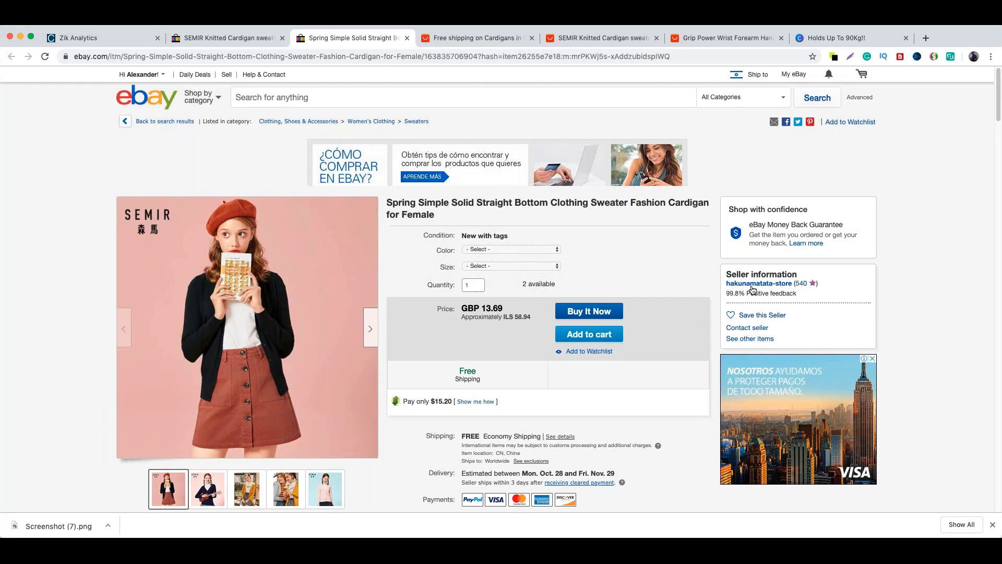
pyautogui.moveTo(726, 283); pyautogui.dragTo(793, 284)
pyautogui.hotkey('ctrl', 'c')
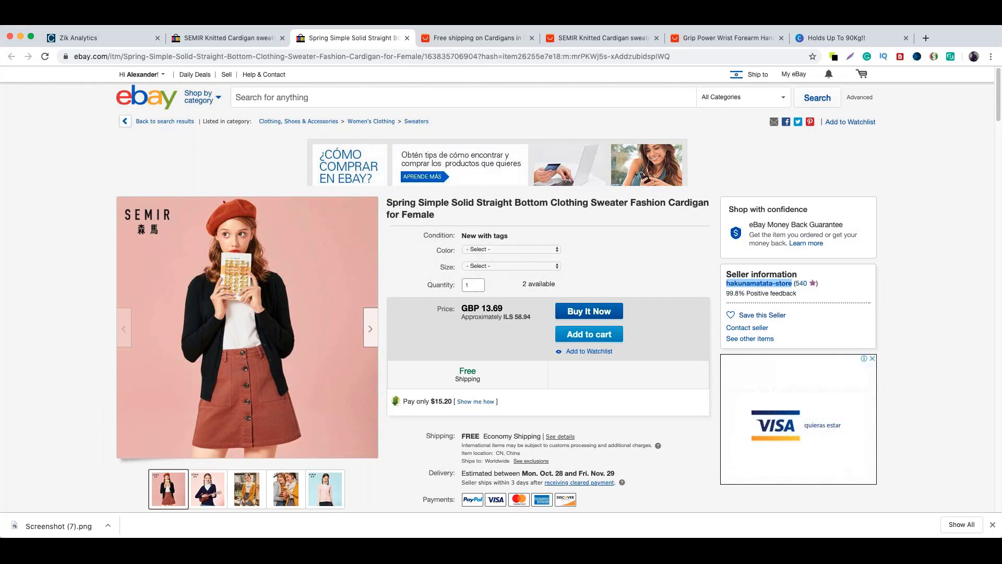
# Step: Switch to Zik Analytics, run a competitor search for the copied eBay seller's username and review the seller's statistics and sold products
pyautogui.click(78, 38)
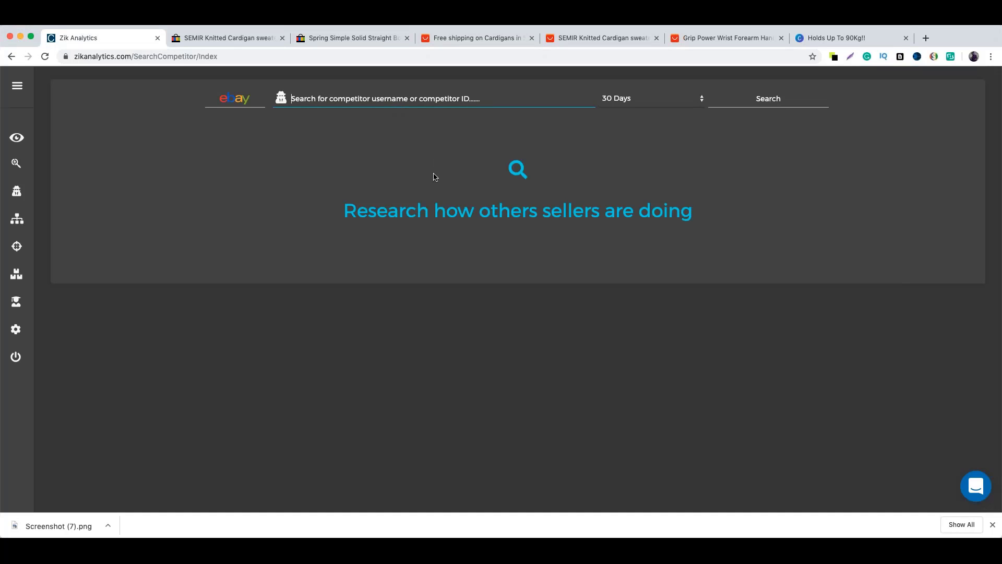
pyautogui.hotkey('ctrl', 'v')
pyautogui.click(765, 103)
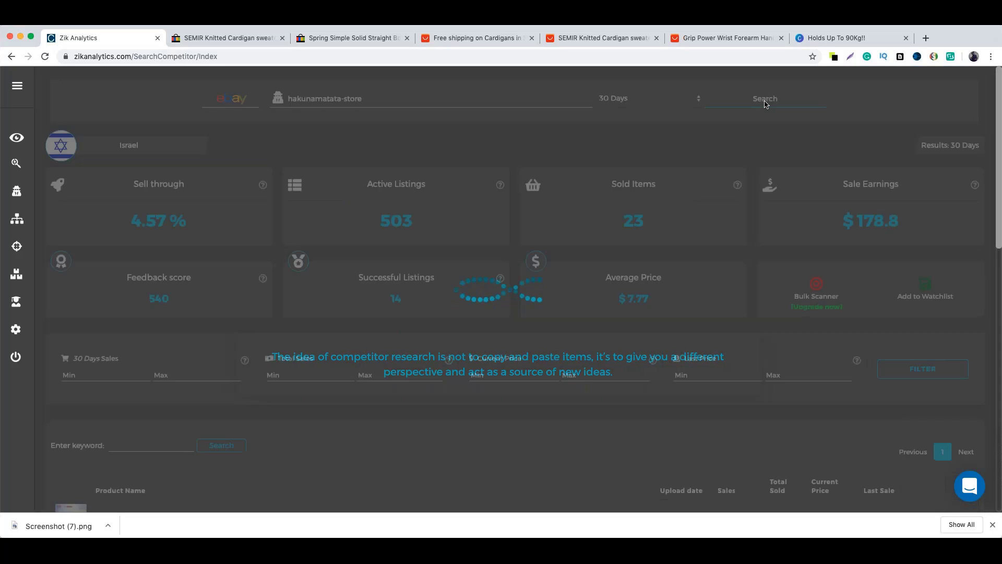
pyautogui.scroll(-3, 672, 190)
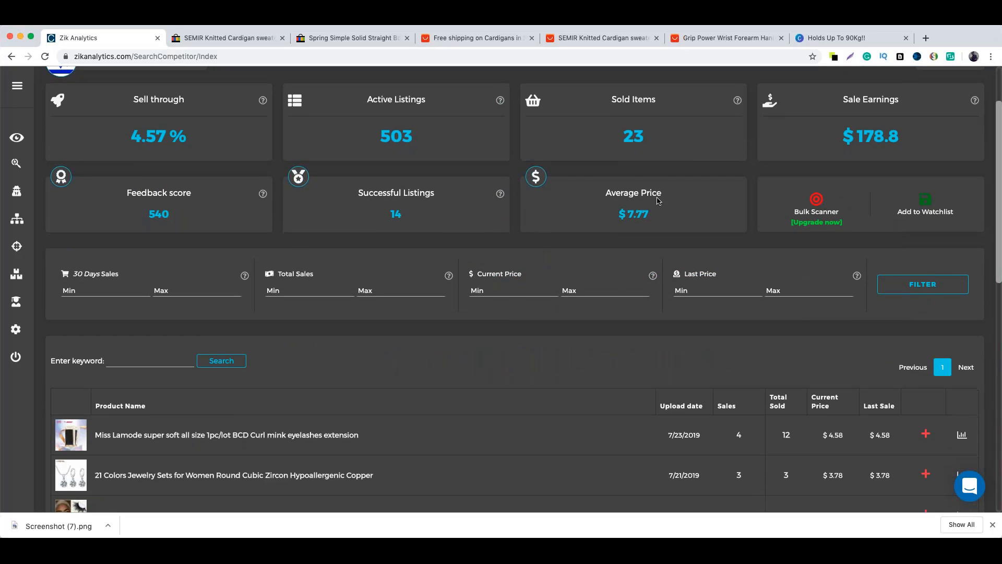
pyautogui.scroll(-5, 601, 221)
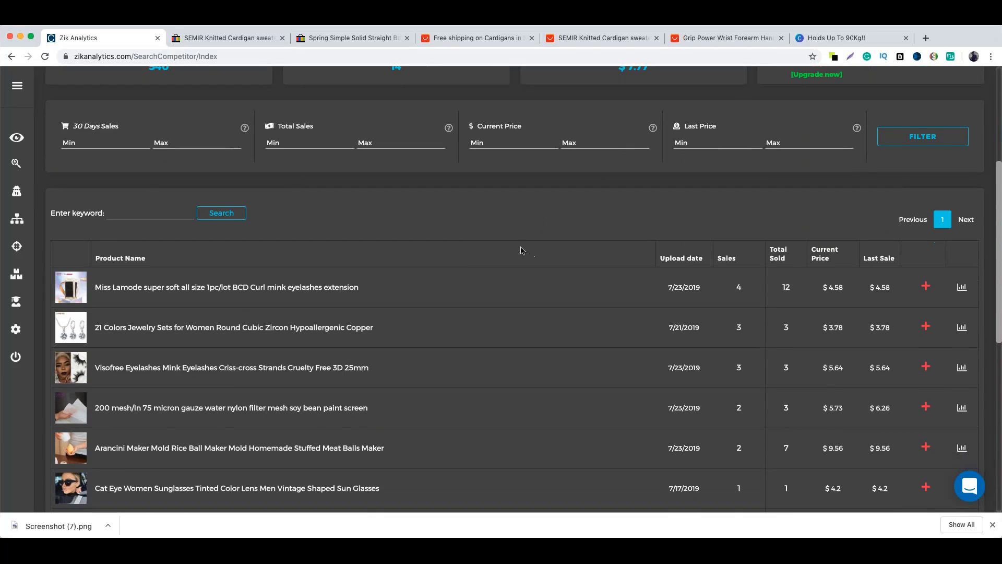
pyautogui.scroll(-4, 518, 252)
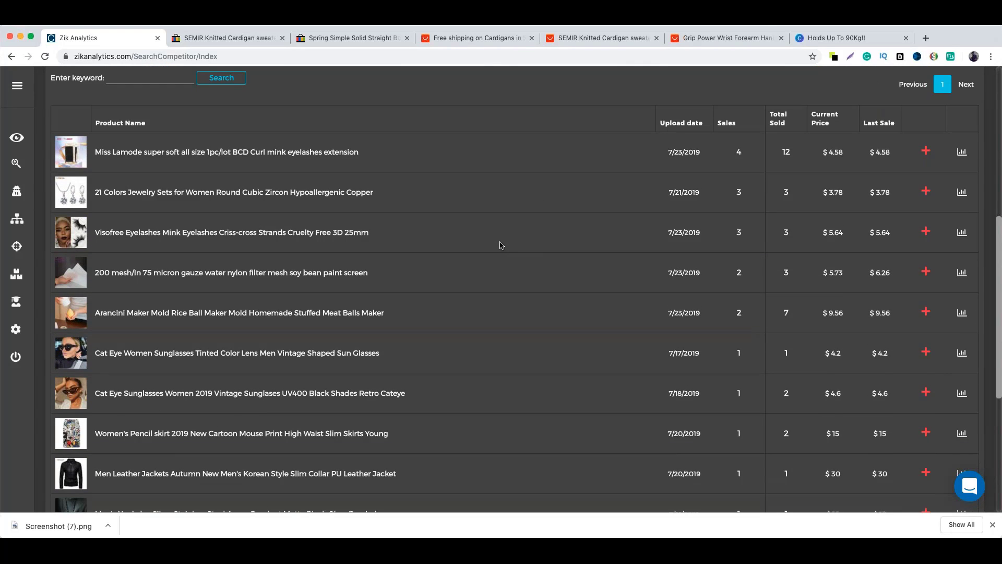
pyautogui.scroll(4, 499, 247)
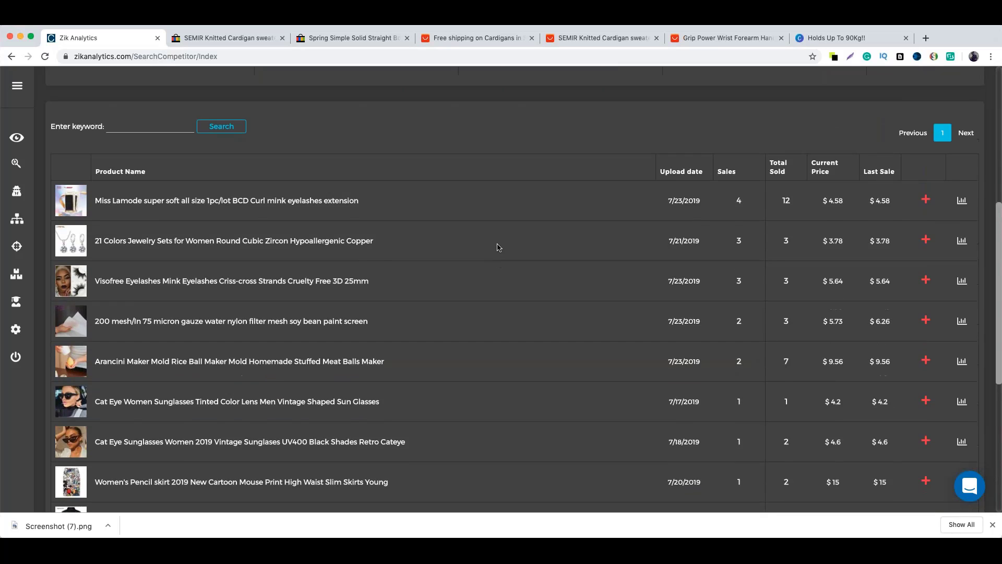
# Step: Examine the seller's statistics and compare the upload dates, current prices and last sale prices of the top sold products
pyautogui.scroll(3, 496, 251)
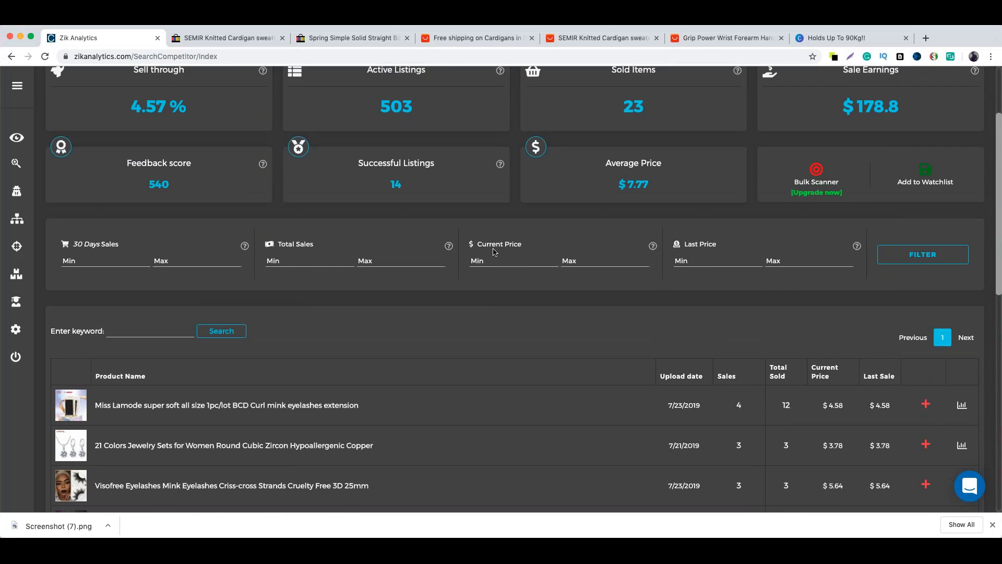
pyautogui.scroll(-1, 494, 253)
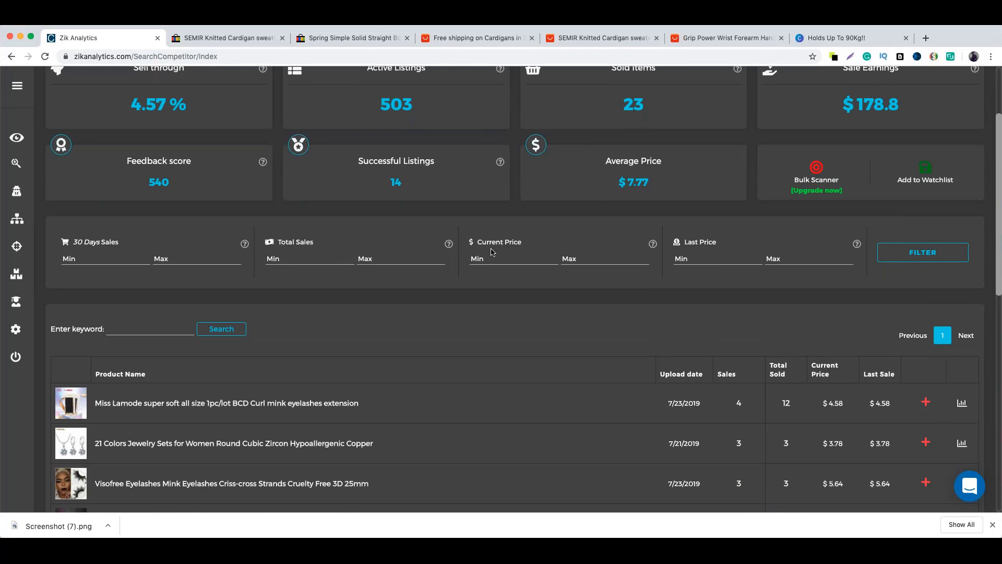
pyautogui.scroll(-1, 491, 254)
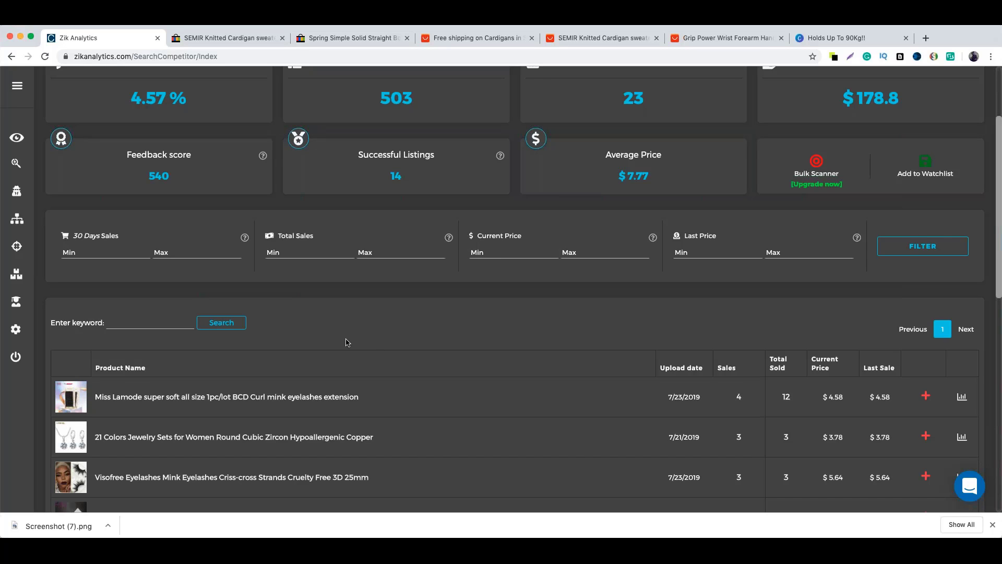
pyautogui.scroll(-3, 346, 339)
pyautogui.scroll(-4, 360, 342)
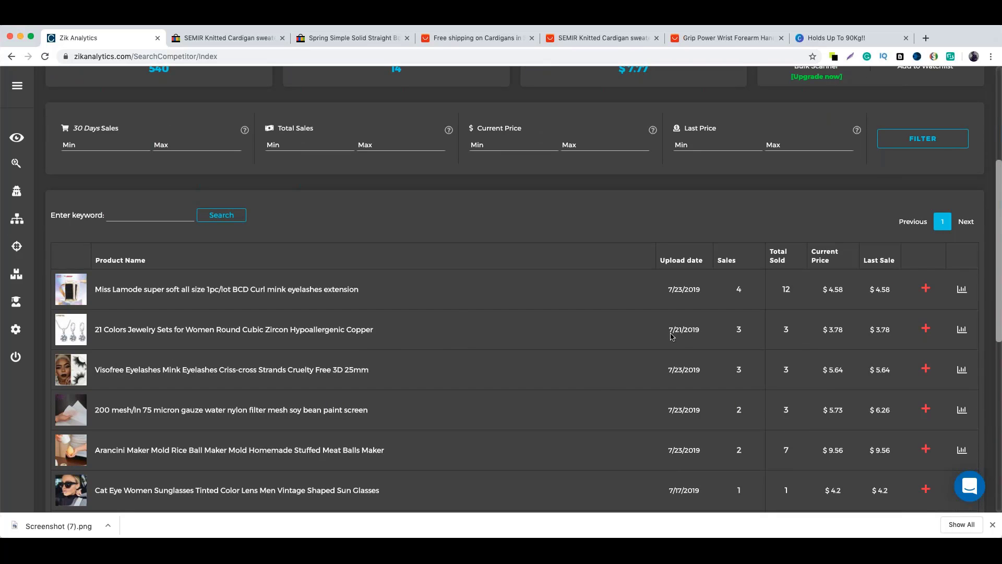
pyautogui.scroll(-1, 648, 327)
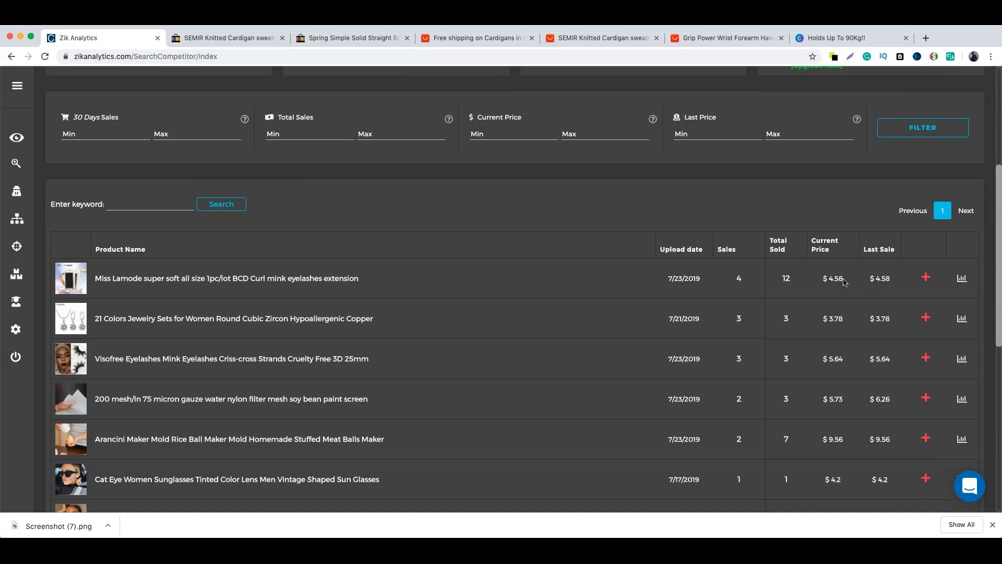
pyautogui.moveTo(829, 279); pyautogui.dragTo(890, 278)
pyautogui.click(888, 278)
pyautogui.scroll(-1, 879, 281)
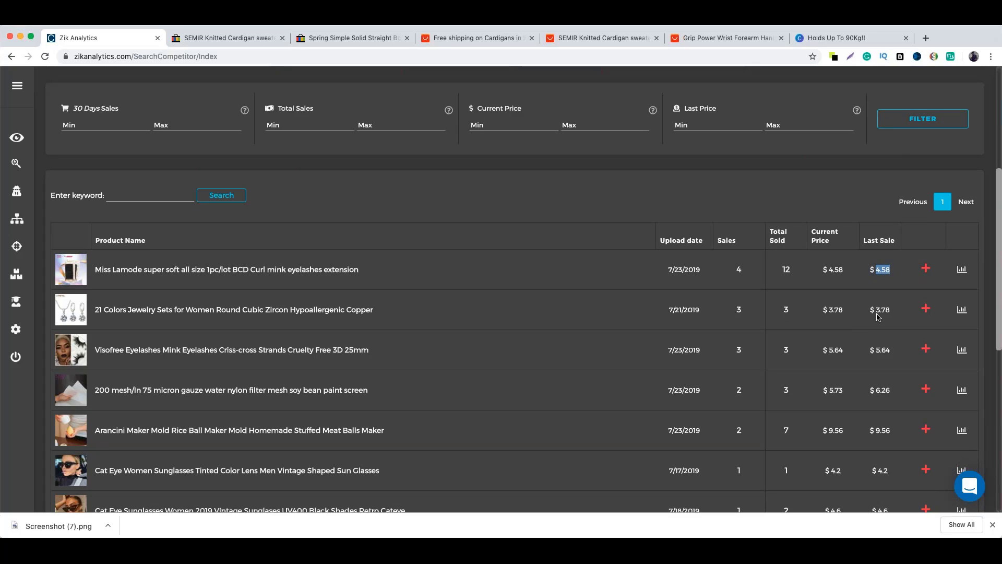
pyautogui.moveTo(876, 309); pyautogui.dragTo(890, 351)
pyautogui.scroll(1, 533, 297)
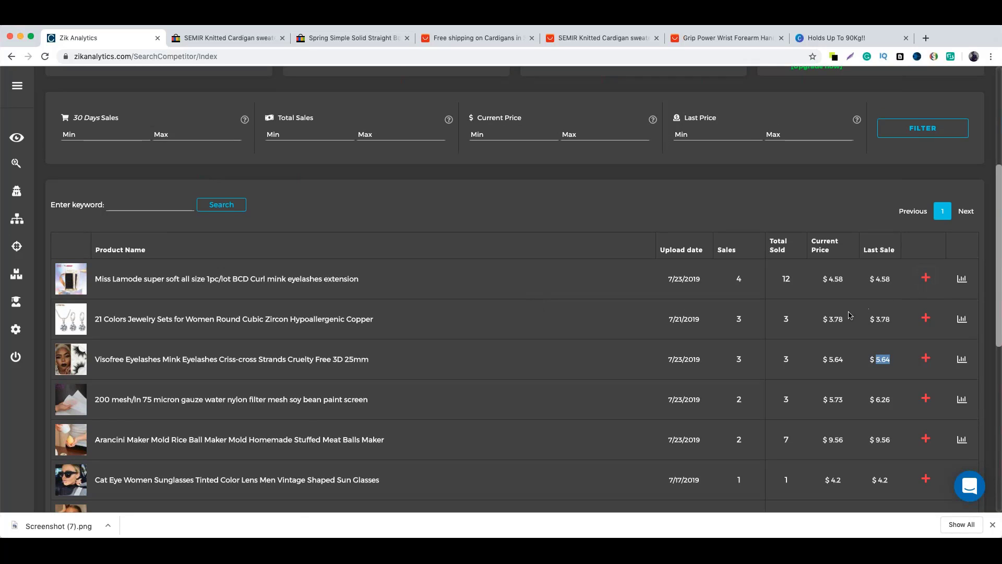
pyautogui.scroll(3, 316, 250)
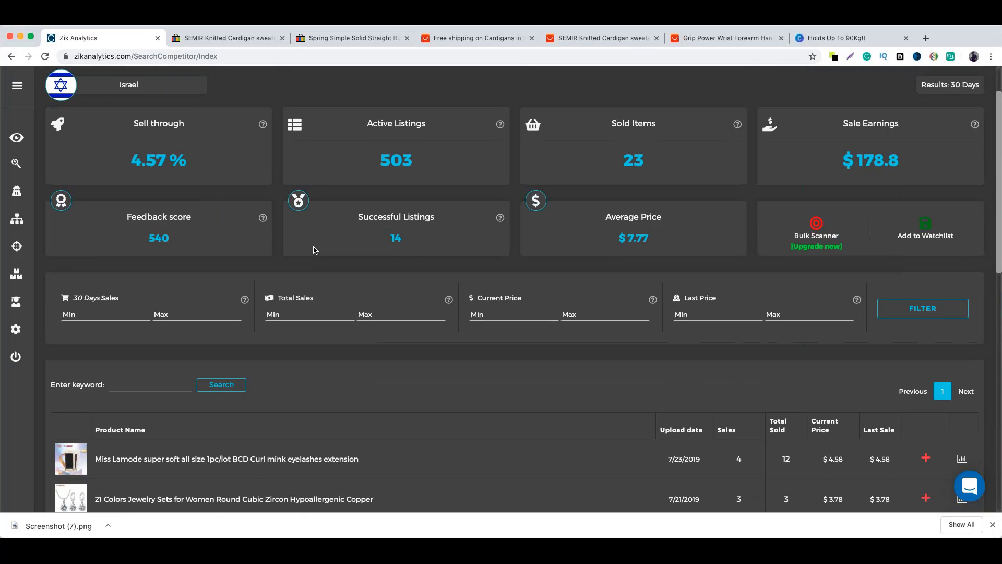
pyautogui.scroll(2, 314, 249)
# Step: Close the finished eBay listing and open the SEMIR Knitted Cardigan, "#1 Blusa de mujer" and "New Design Women Cardigan" listings in new tabs
pyautogui.click(323, 38)
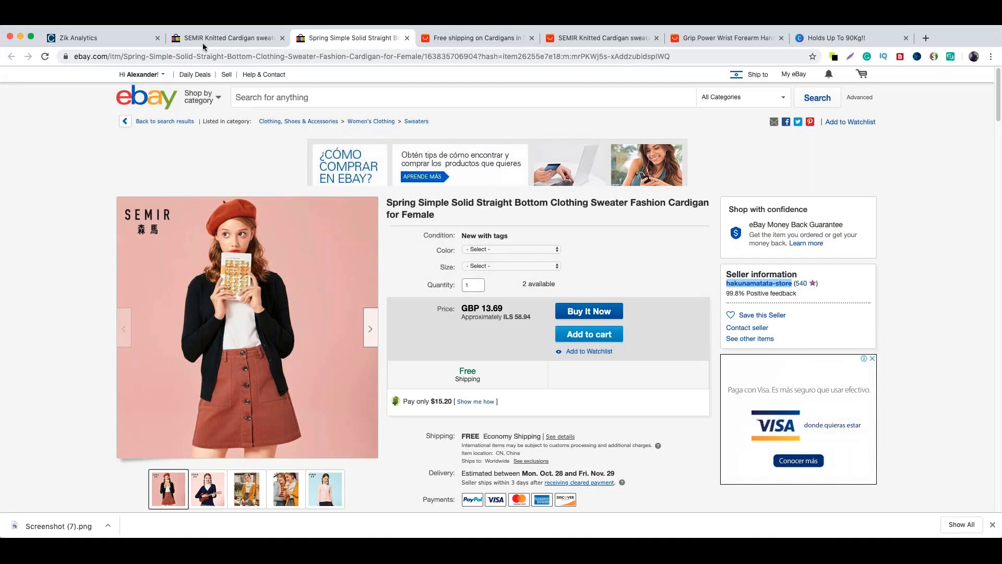
pyautogui.press('super+w')
pyautogui.click(248, 39)
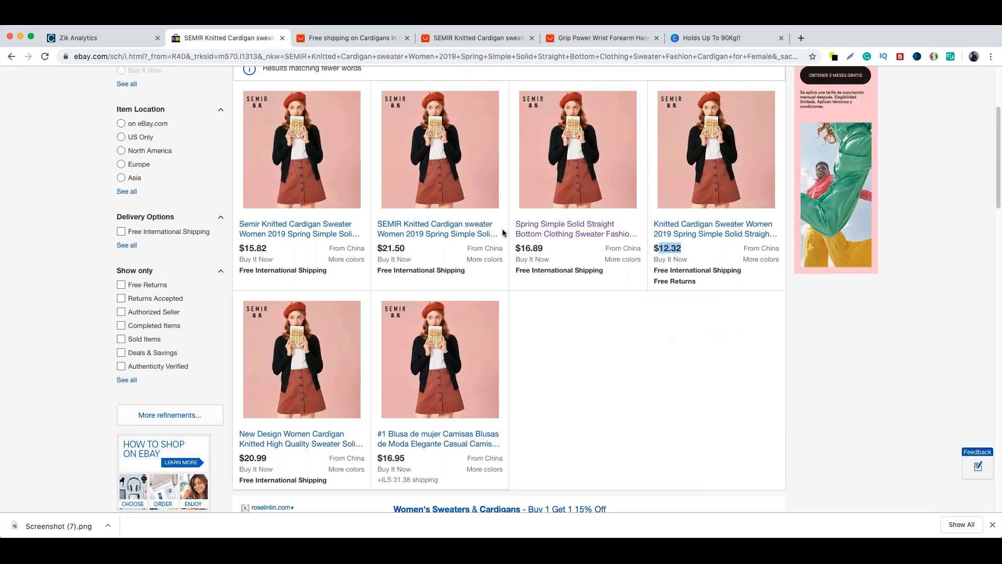
pyautogui.keyDown('super'); pyautogui.click(423, 236); pyautogui.keyUp('super')
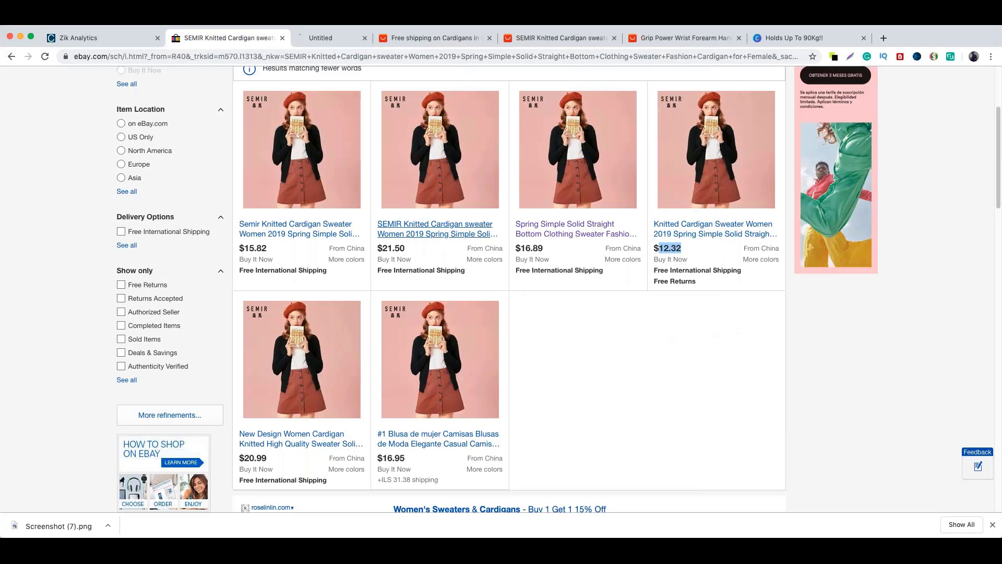
pyautogui.keyDown('super'); pyautogui.click(391, 445); pyautogui.keyUp('super')
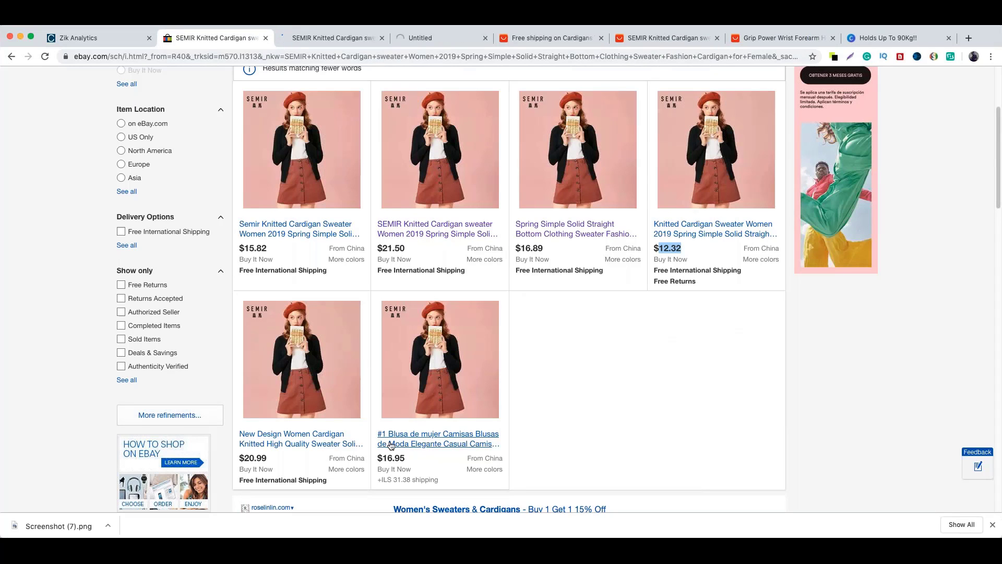
pyautogui.keyDown('super'); pyautogui.click(319, 444); pyautogui.keyUp('super')
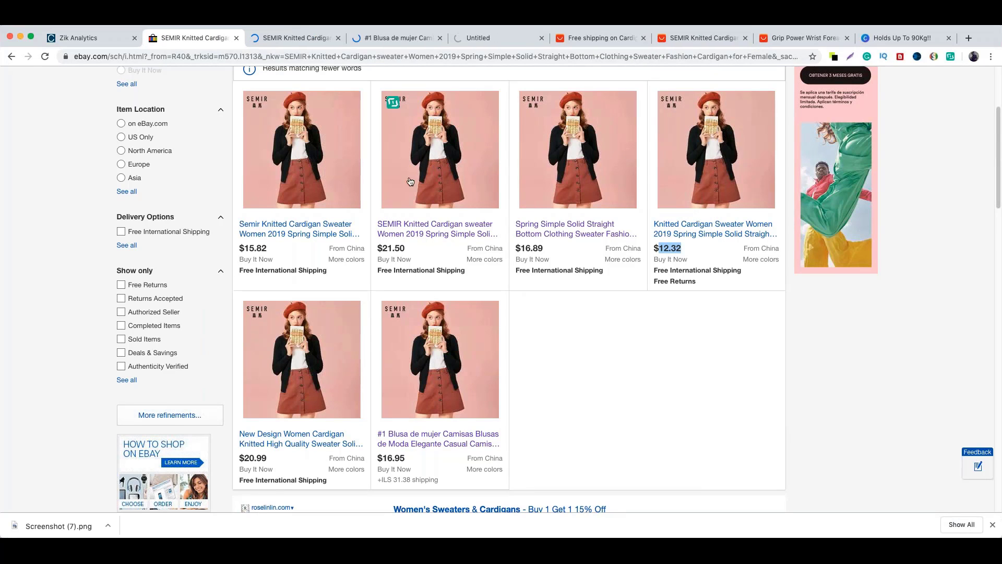
pyautogui.scroll(1, 333, 182)
pyautogui.scroll(2, 332, 184)
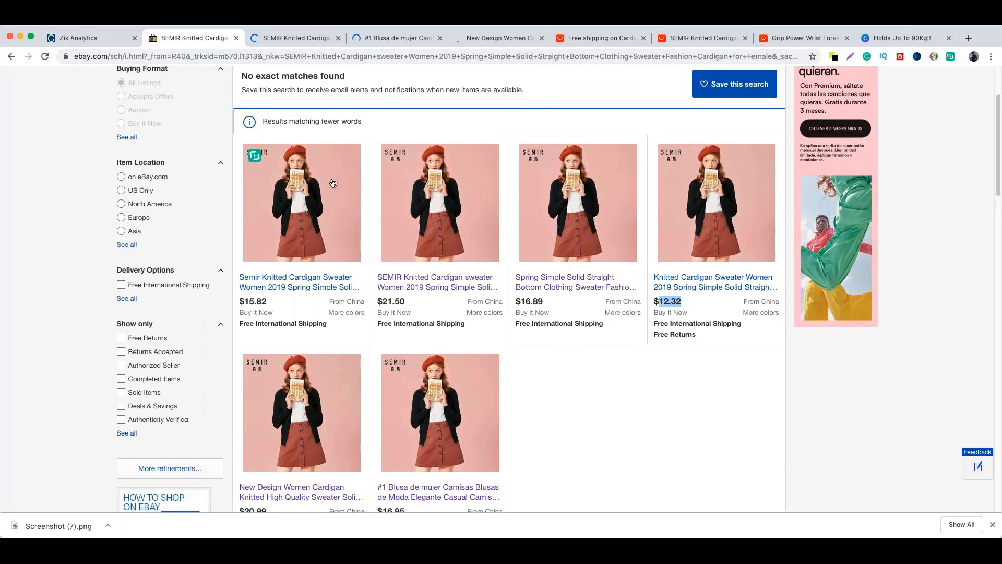
# Step: Copy the seller's username from the eBay listing "SEMIR Knitted Cardigan sweater Women 2019 Spring Simple Solid Straight Bottom"
pyautogui.click(313, 39)
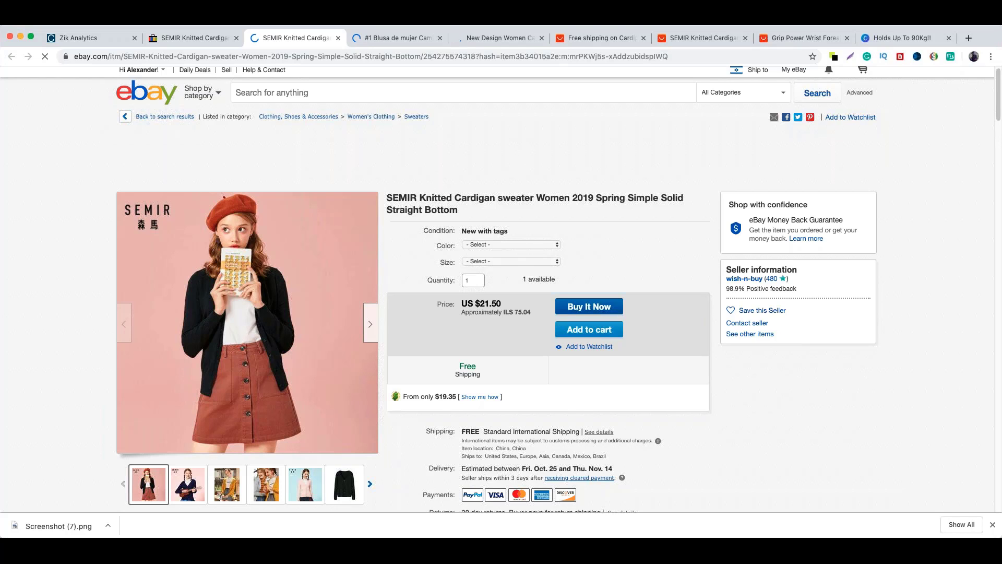
pyautogui.moveTo(727, 290)
pyautogui.mouseDown()
pyautogui.moveTo(798, 291)
pyautogui.moveTo(737, 290)
pyautogui.mouseUp()
pyautogui.moveTo(764, 279); pyautogui.dragTo(727, 279)
pyautogui.press('cmd+c')
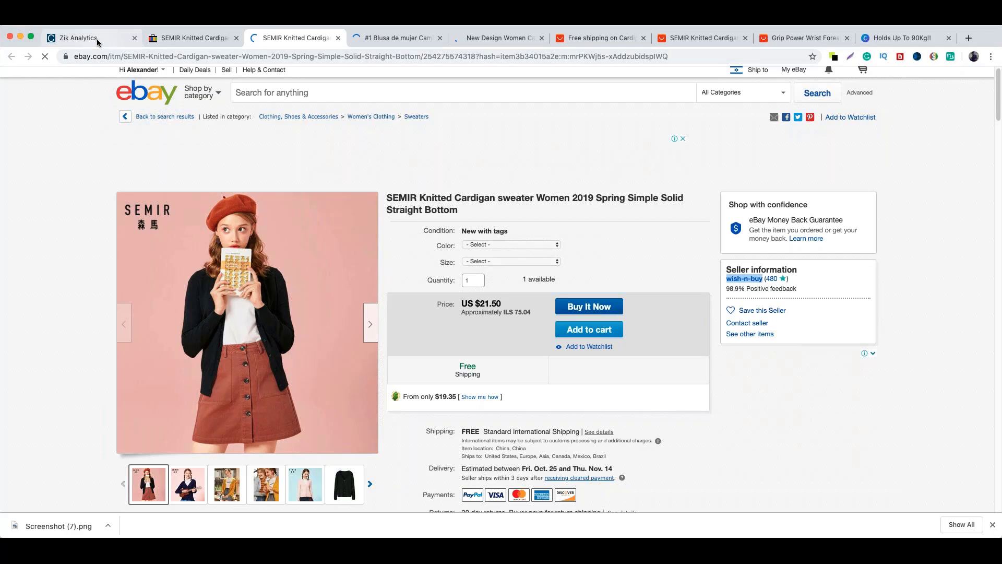
# Step: Switch to Zik Analytics, try a 30-day competitor search for the copied seller username and dismiss the notice
pyautogui.click(78, 37)
pyautogui.tripleClick(370, 98)
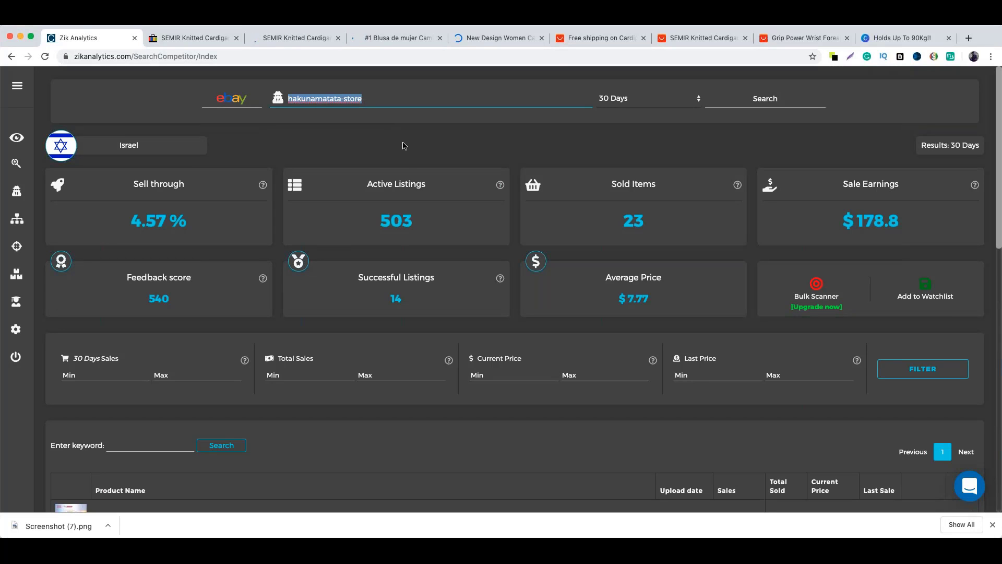
pyautogui.press('cmd+v')
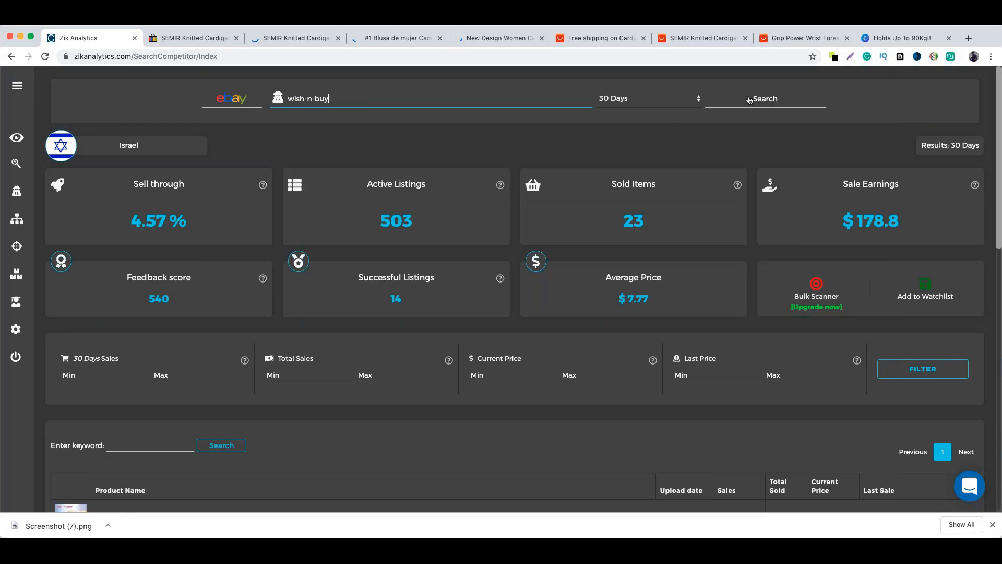
pyautogui.click(765, 99)
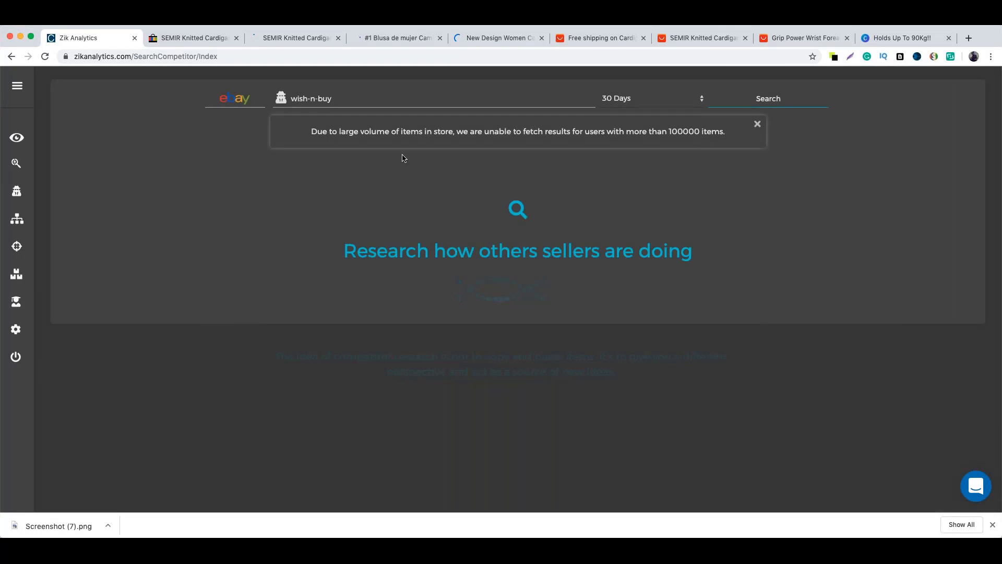
pyautogui.moveTo(673, 133); pyautogui.dragTo(694, 133)
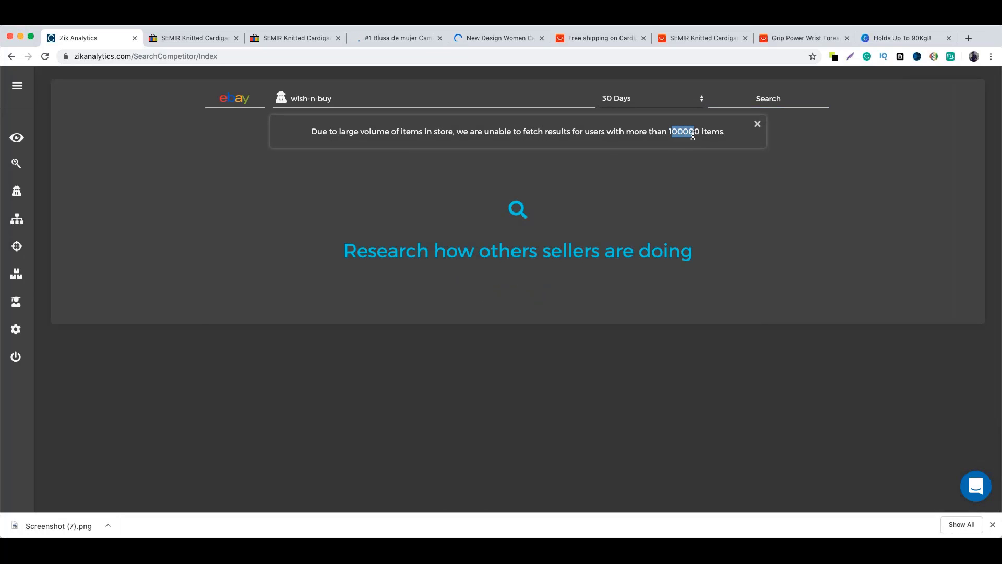
pyautogui.click(757, 125)
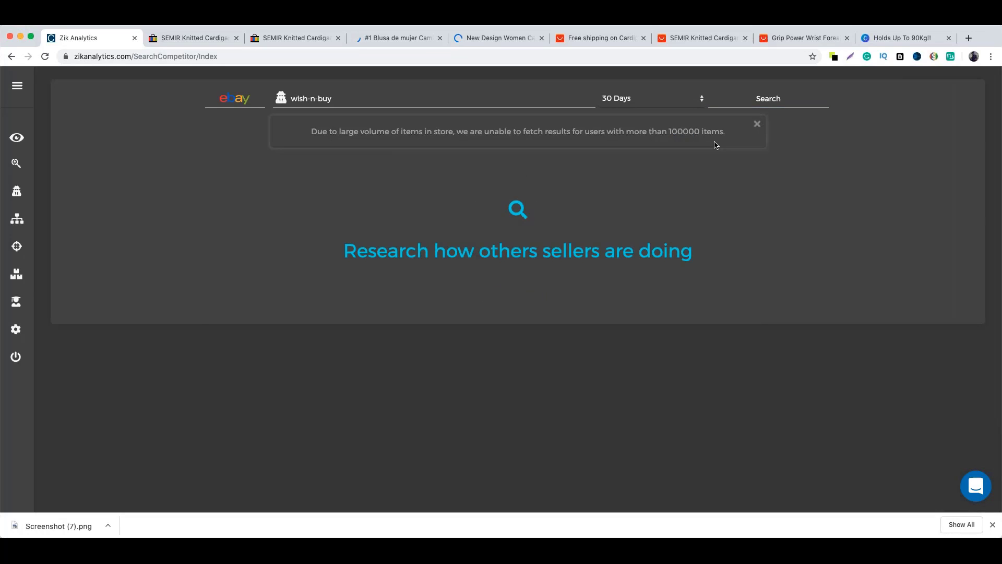
# Step: Close the SEMIR Knitted Cardigan listing on eBay and copy the seller's username from the "#1 Blusa de mujer" listing
pyautogui.click(199, 38)
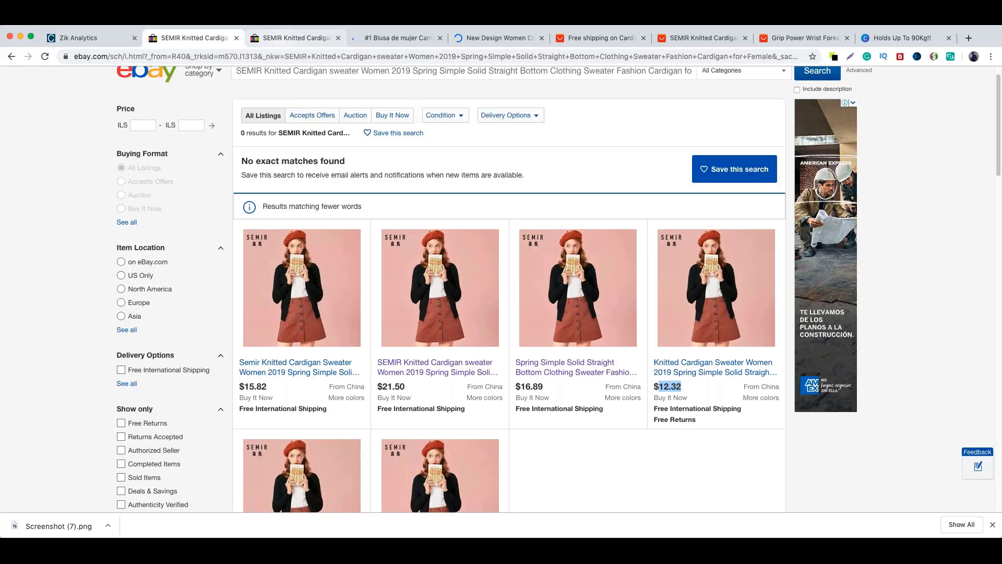
pyautogui.click(291, 38)
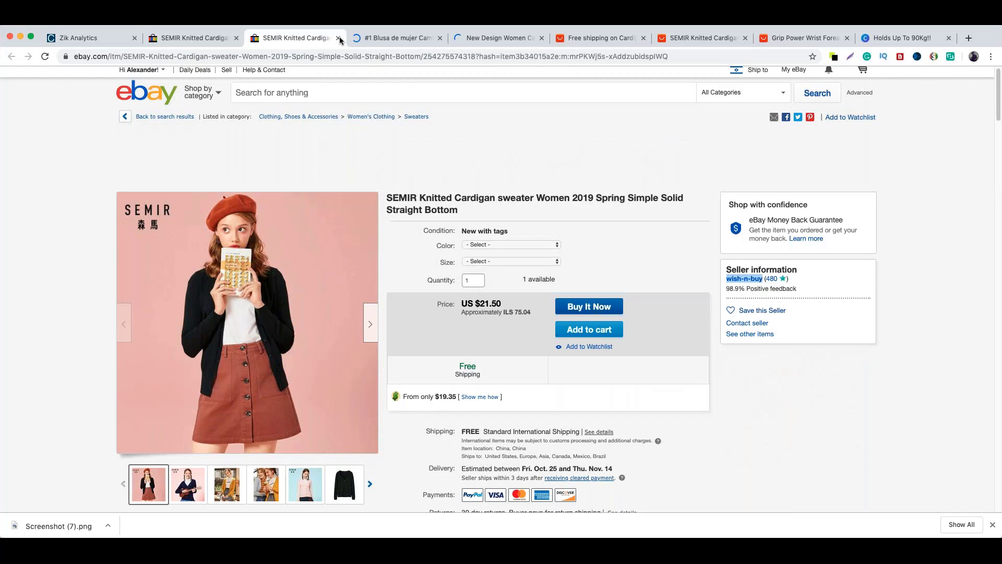
pyautogui.press('super+w')
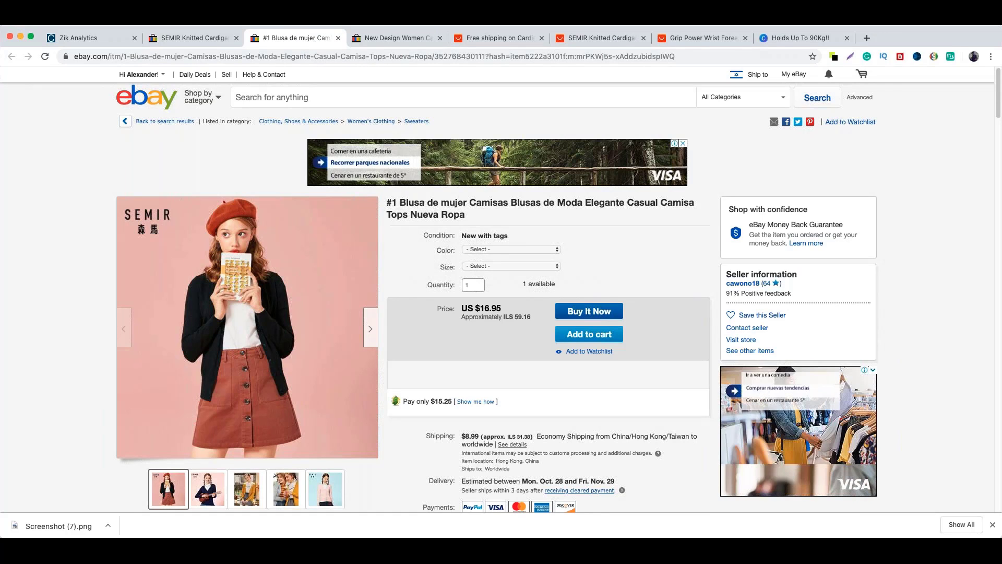
pyautogui.doubleClick(743, 284)
pyautogui.press('super+c')
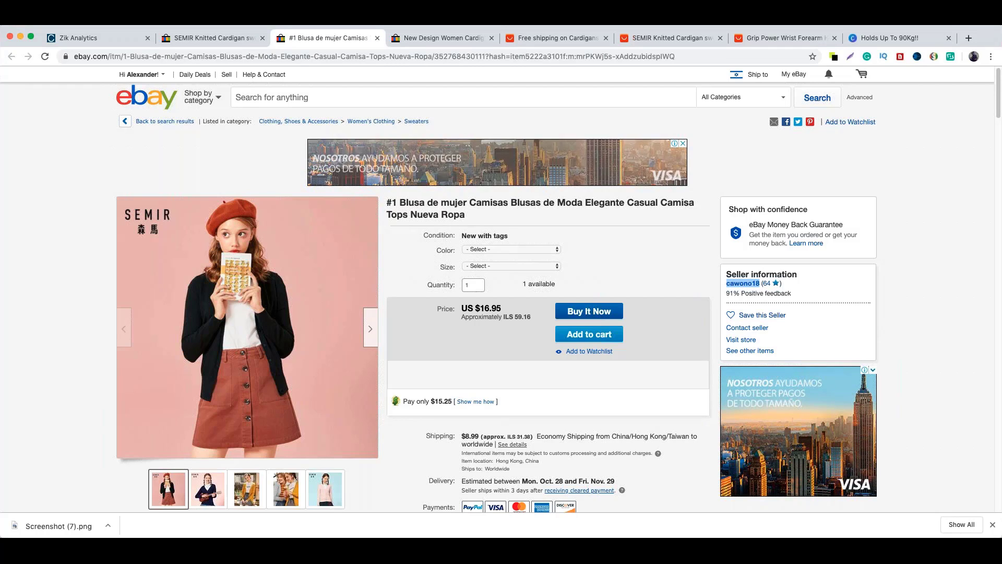
# Step: Switch to Zik Analytics and run a 30-day competitor search for the username copied from the "#1 Blusa de mujer" listing
pyautogui.press('super+1')
pyautogui.tripleClick(483, 101)
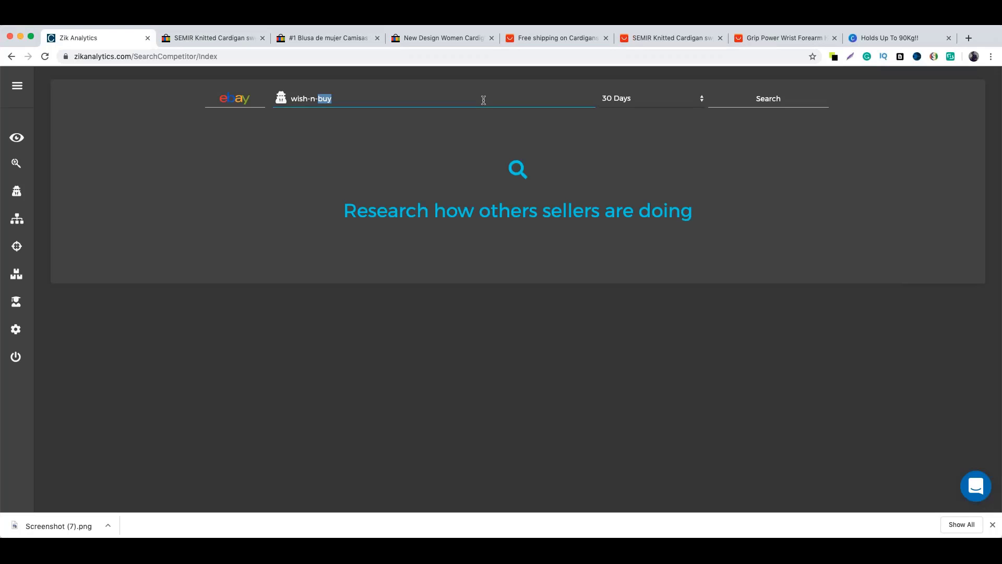
pyautogui.press('super+v')
pyautogui.click(783, 112)
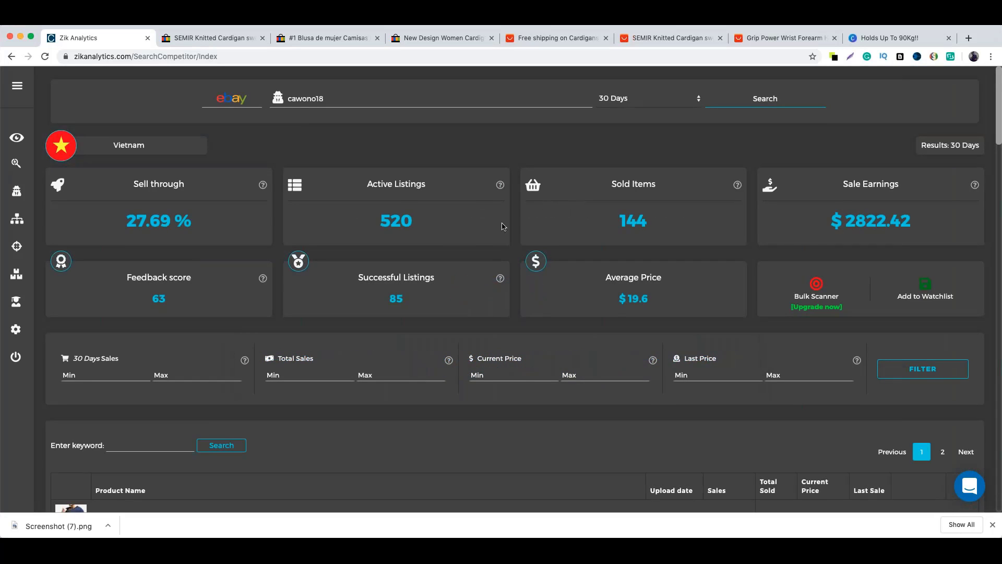
# Step: Examine this seller's sell-through, sold items, earnings and average price, and review the sales of the listed products
pyautogui.scroll(-5, 499, 219)
pyautogui.scroll(-3, 470, 233)
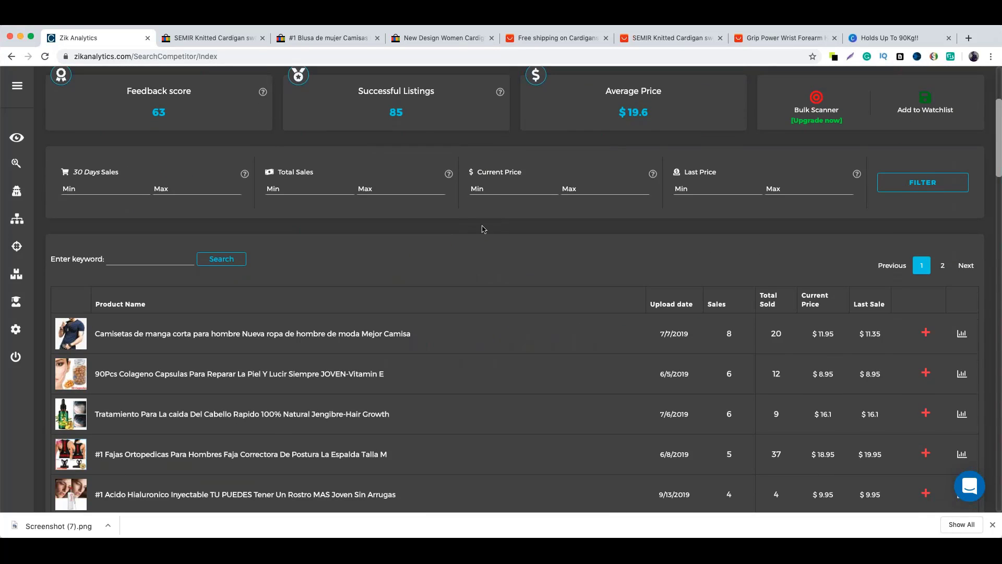
pyautogui.scroll(6, 451, 237)
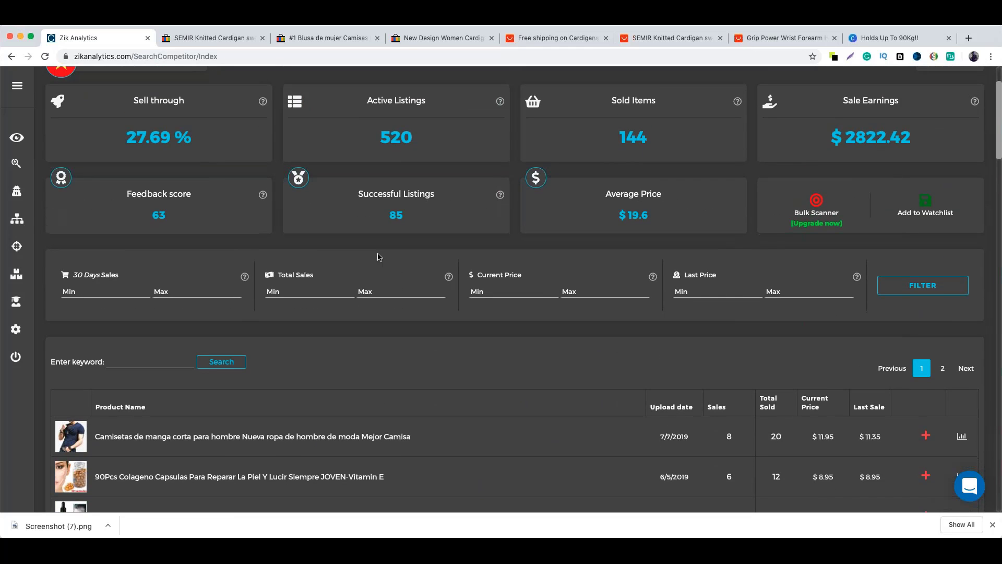
pyautogui.scroll(-2, 376, 260)
pyautogui.scroll(3, 369, 267)
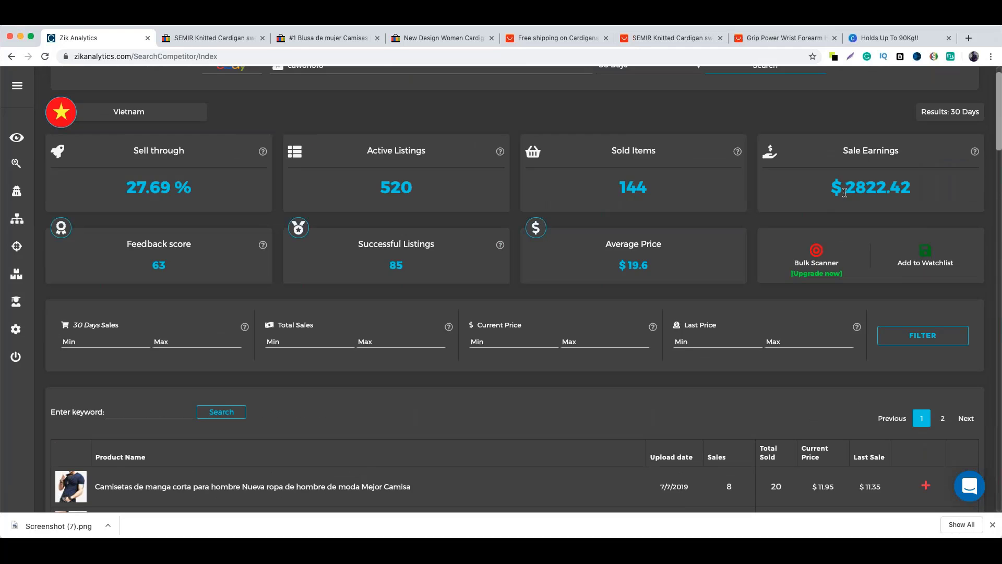
pyautogui.scroll(-4, 661, 250)
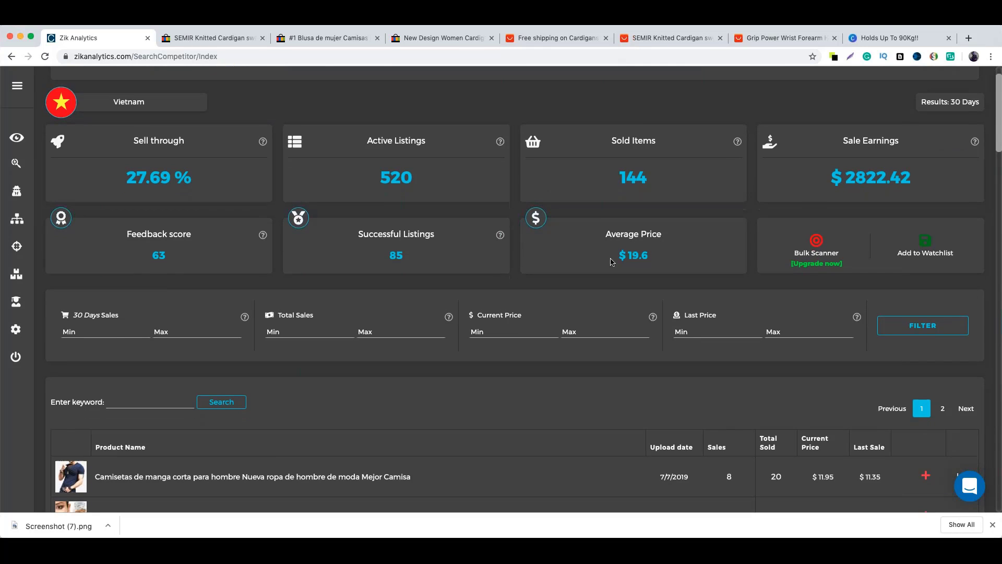
pyautogui.scroll(-2, 510, 285)
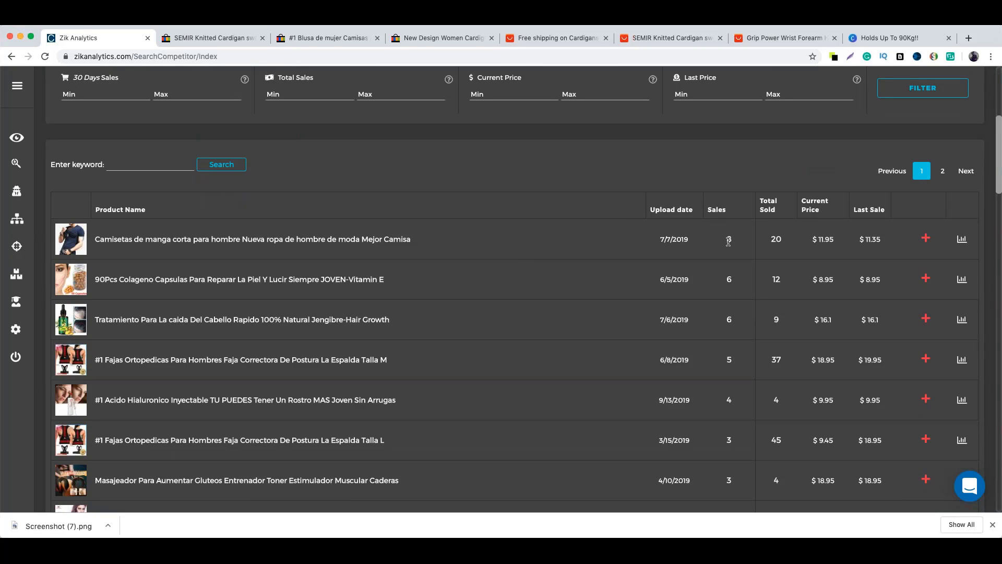
pyautogui.doubleClick(728, 279)
pyautogui.scroll(-3, 718, 352)
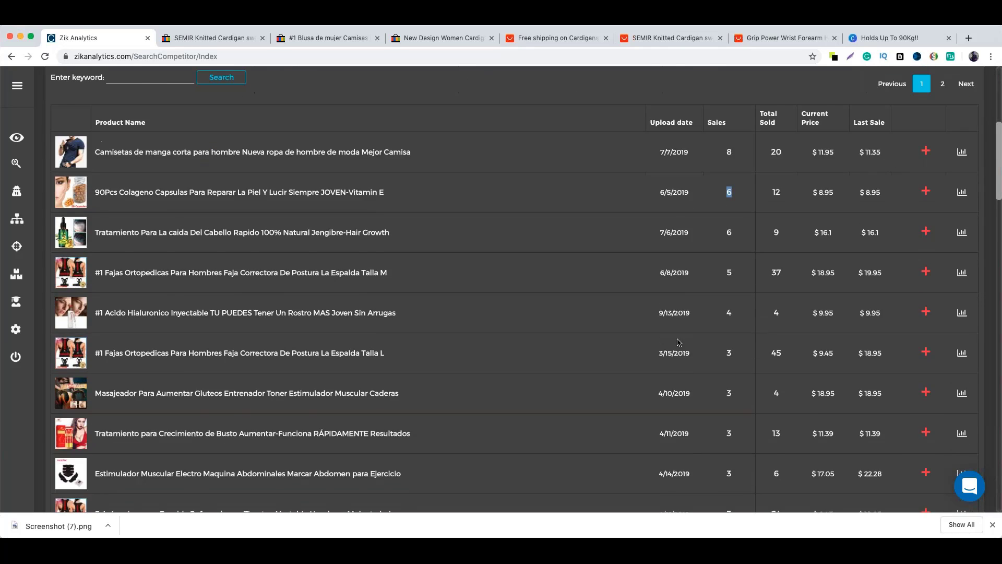
pyautogui.scroll(-3, 679, 342)
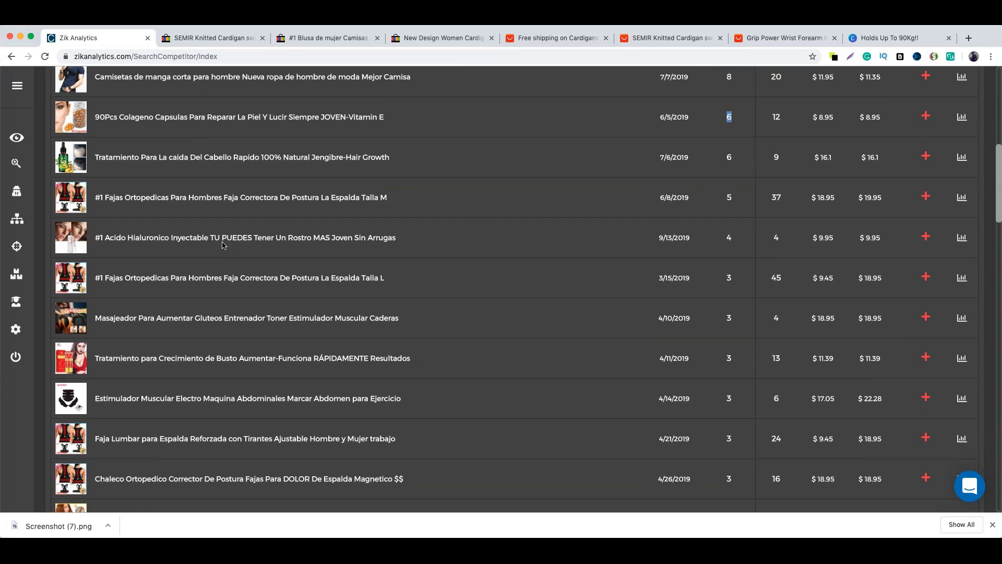
pyautogui.scroll(-1, 211, 266)
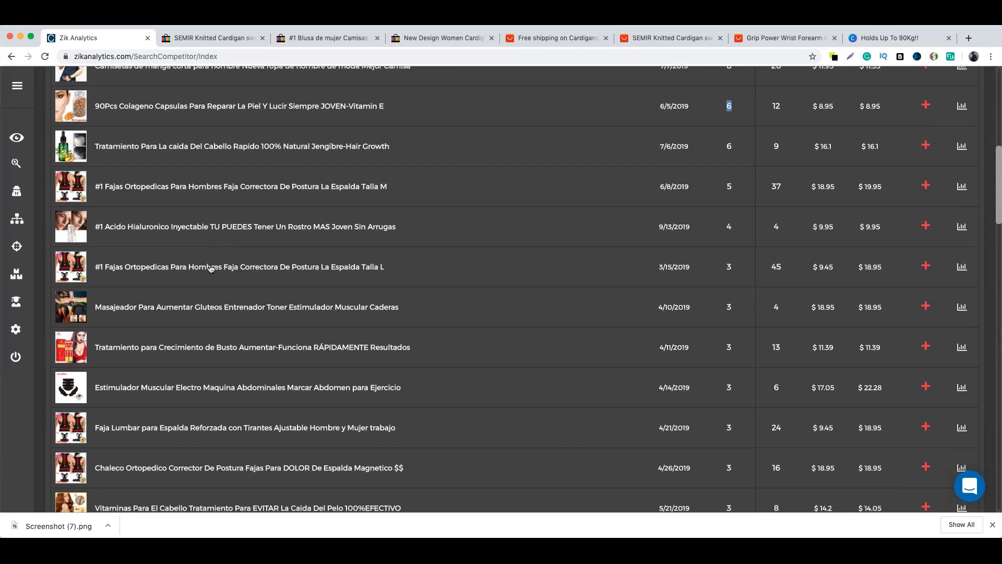
# Step: Open the seller's "Camisetas de manga corta para hombre" listing on eBay and image-search its photo in Aiveera under the Tops category
pyautogui.scroll(7, 211, 266)
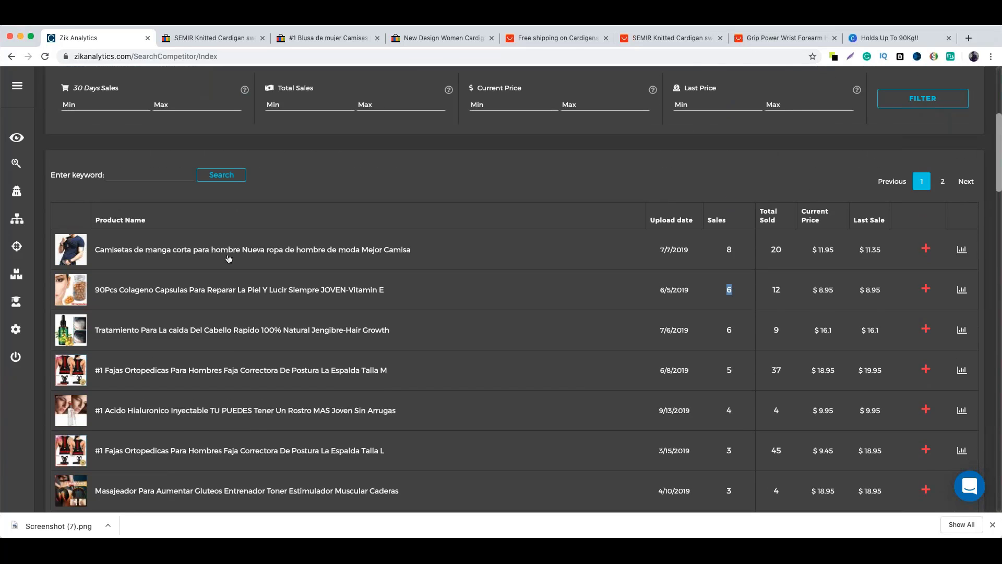
pyautogui.click(203, 251)
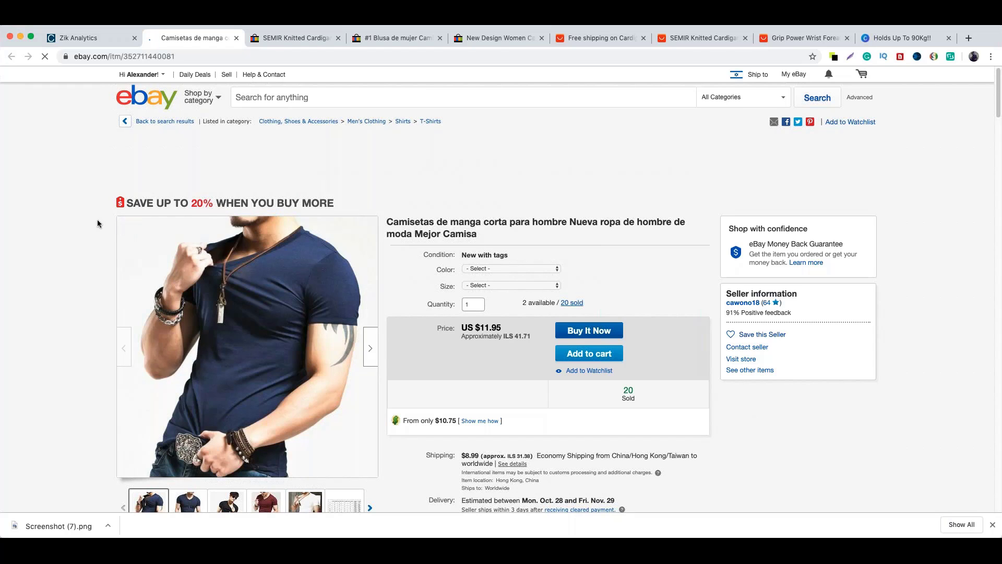
pyautogui.scroll(-1, 96, 223)
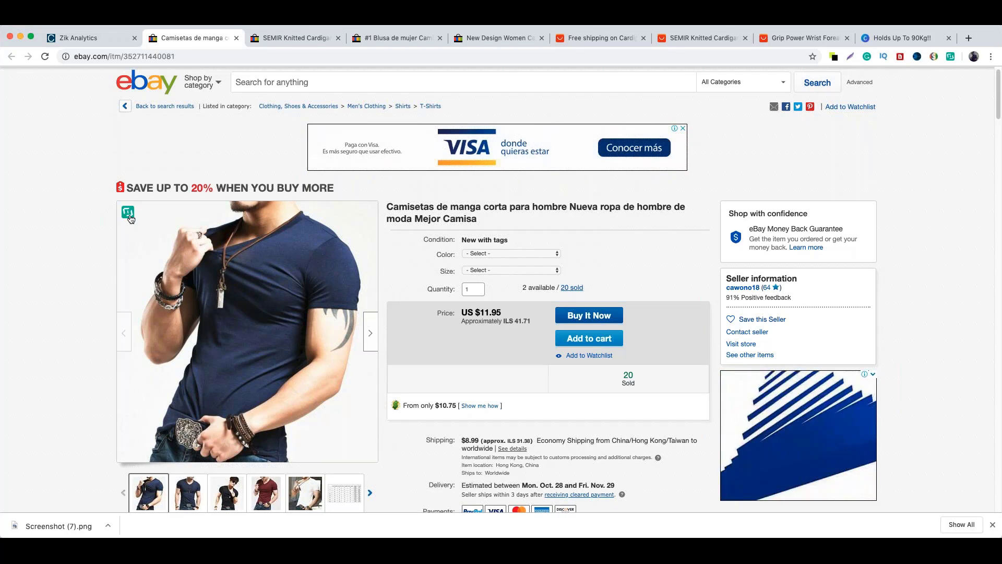
pyautogui.click(128, 213)
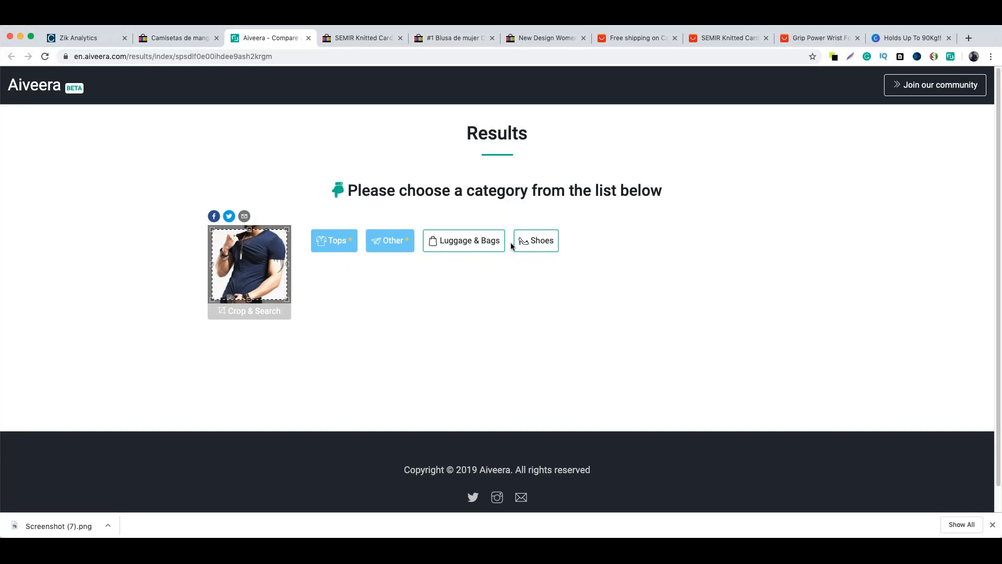
pyautogui.click(339, 245)
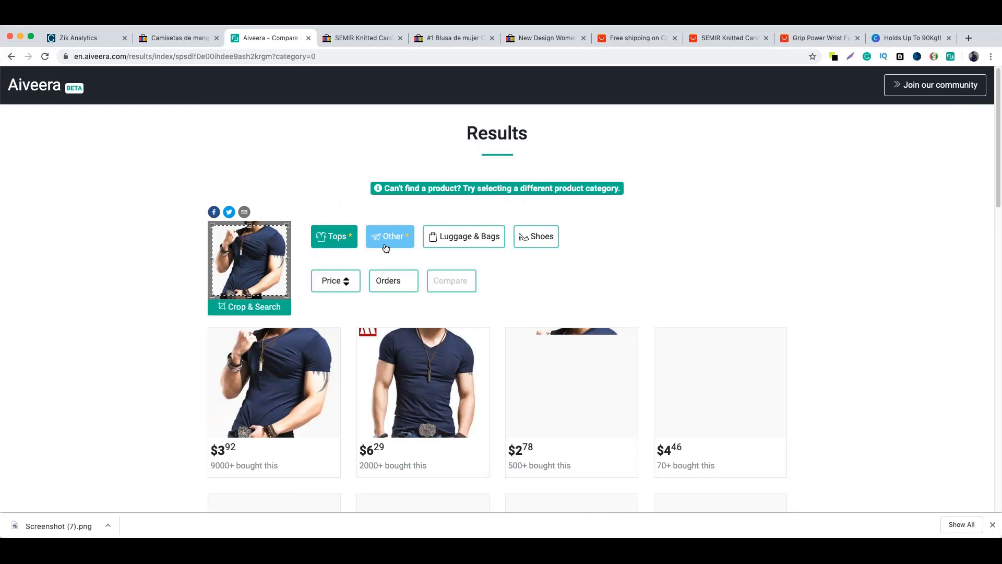
# Step: Open the $3.92 T-shirt match with 9000+ purchases on AliExpress and review its rating, reviews and orders
pyautogui.scroll(-2, 210, 293)
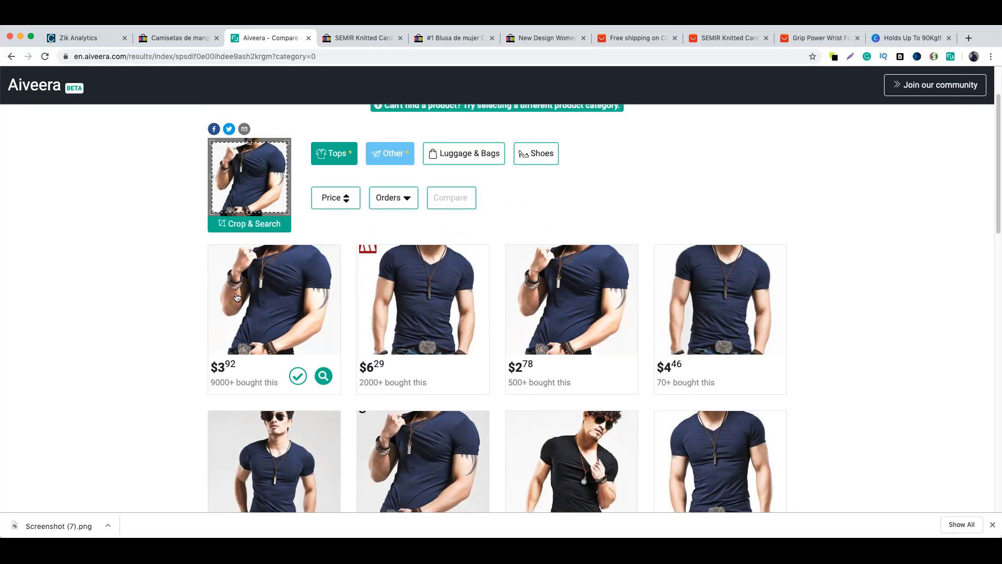
pyautogui.scroll(-1, 229, 294)
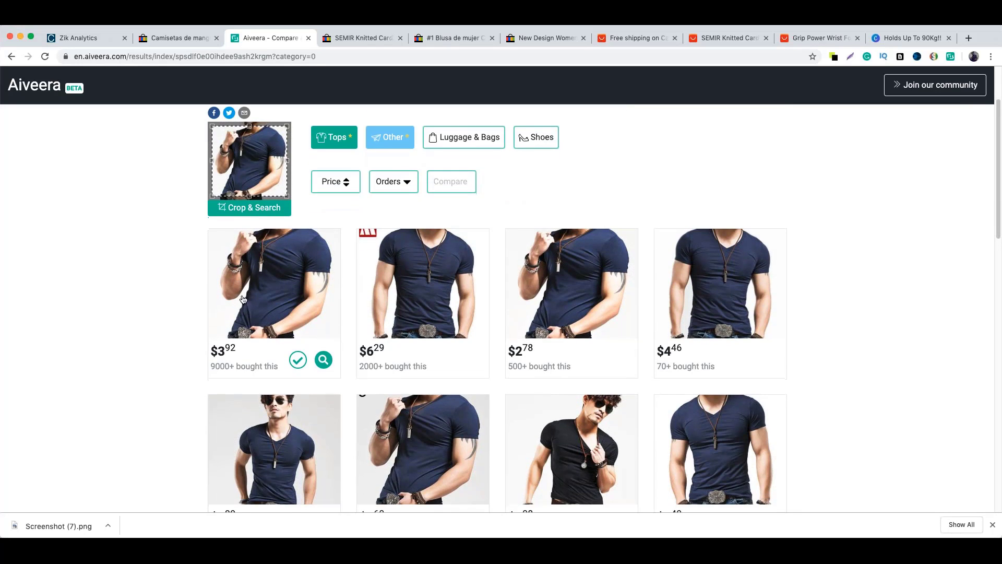
pyautogui.scroll(-1, 251, 303)
pyautogui.scroll(-3, 258, 313)
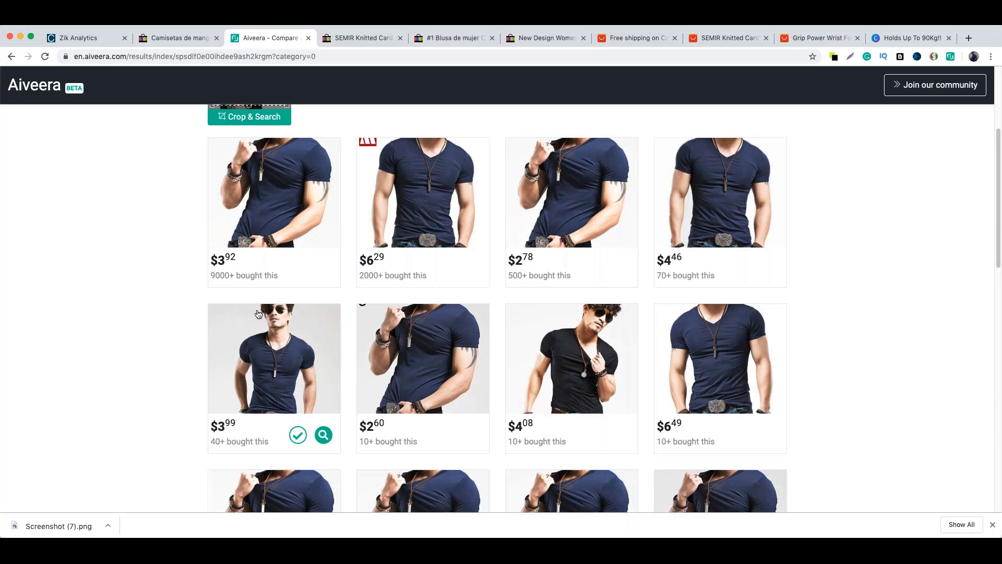
pyautogui.click(261, 231)
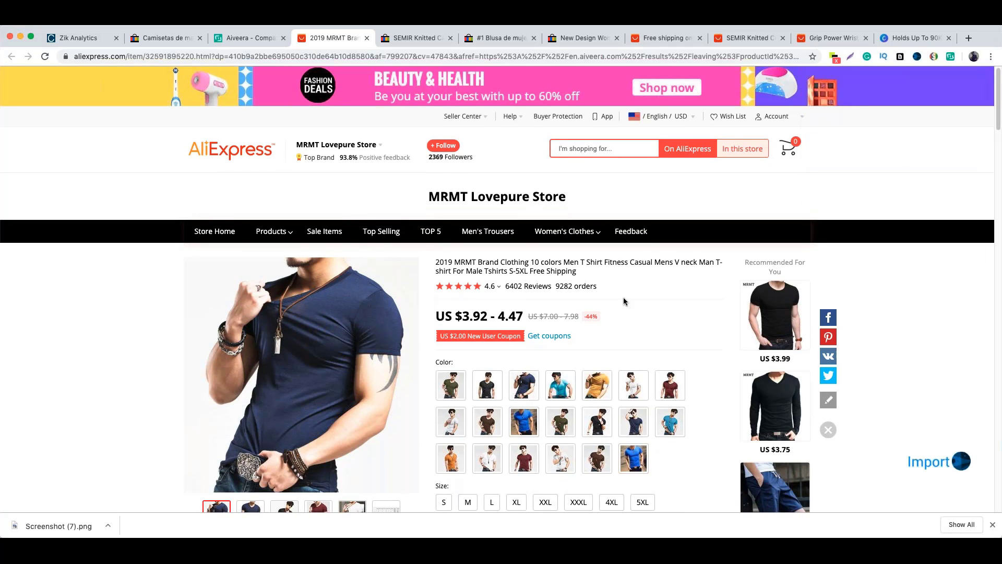
pyautogui.scroll(-1, 622, 301)
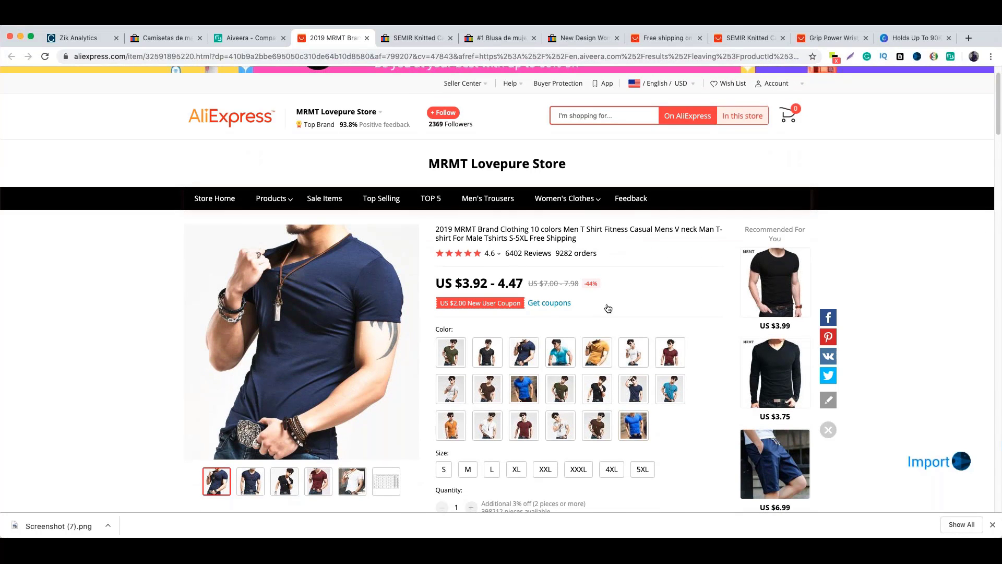
pyautogui.scroll(-1, 600, 295)
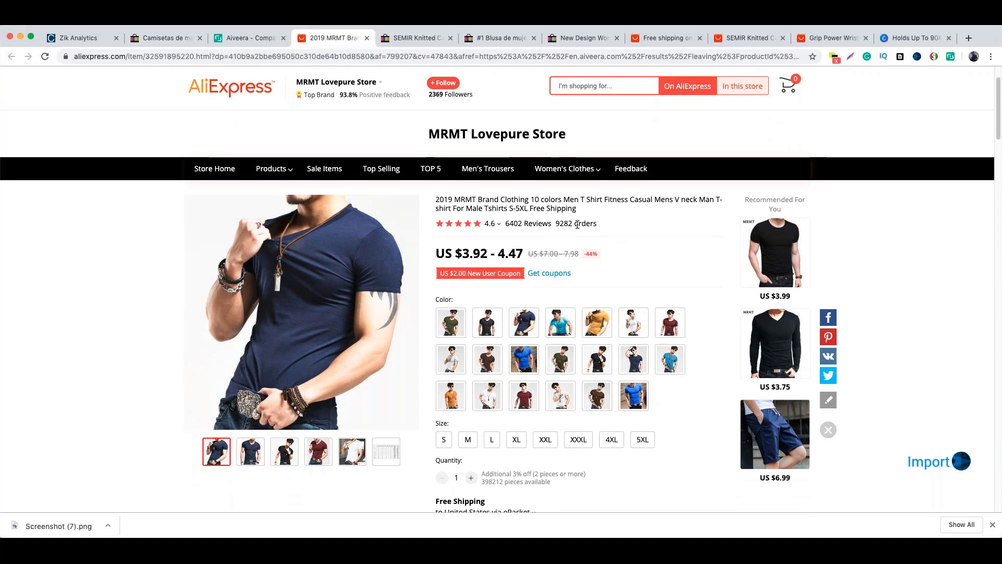
pyautogui.scroll(-1, 574, 225)
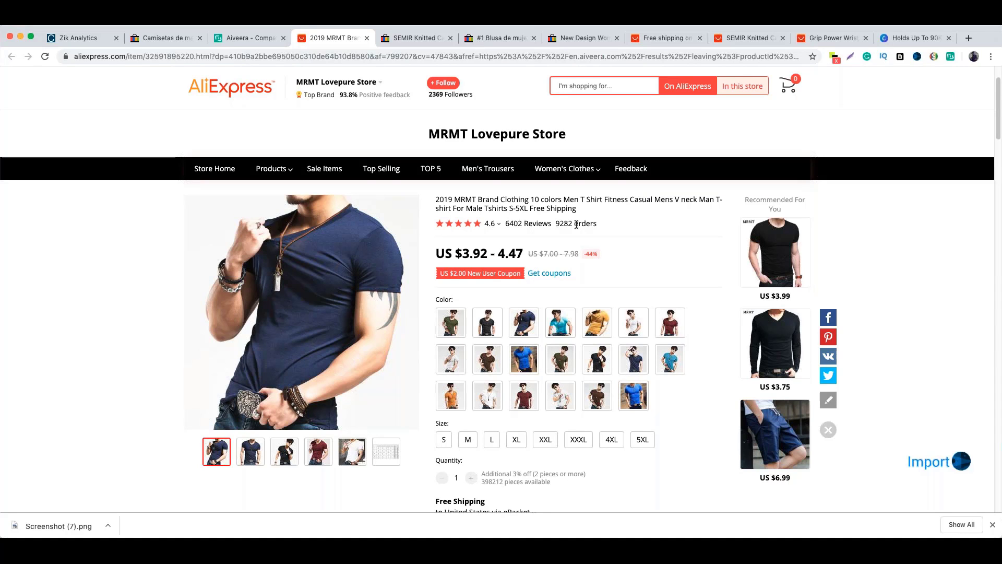
pyautogui.scroll(-1, 653, 244)
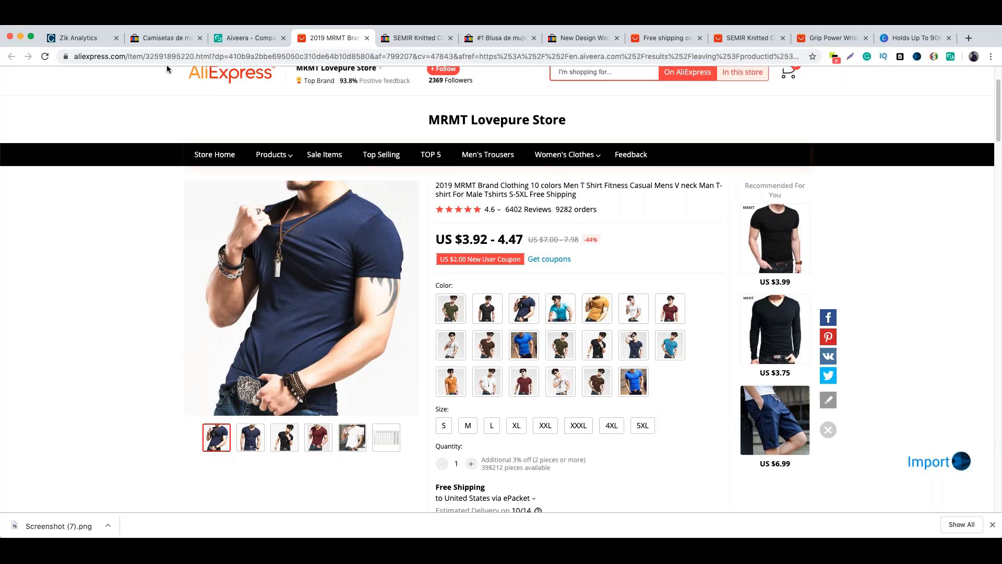
# Step: Compare the T-shirt's selling price on the eBay listing with its price range on the AliExpress page
pyautogui.click(155, 40)
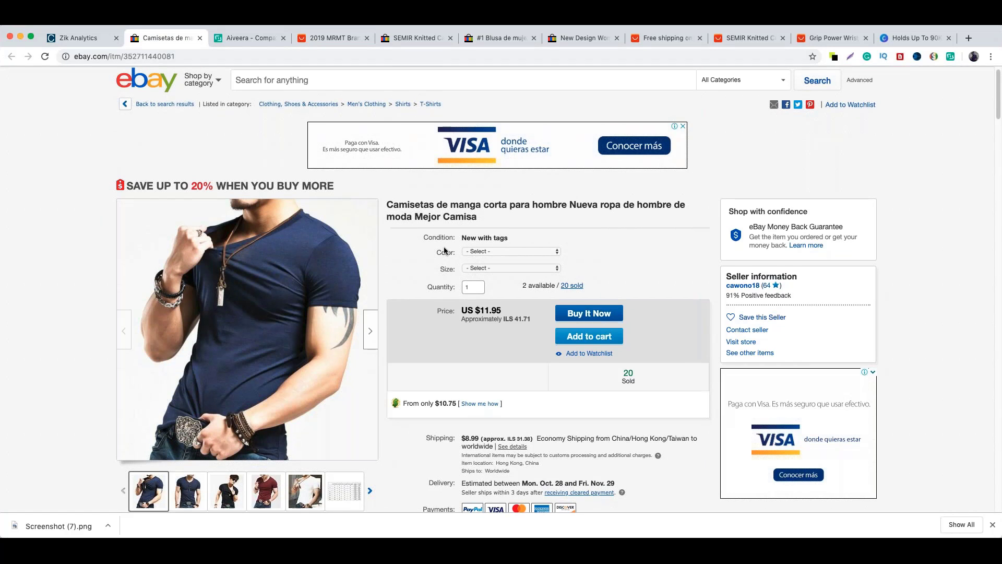
pyautogui.scroll(-1, 482, 300)
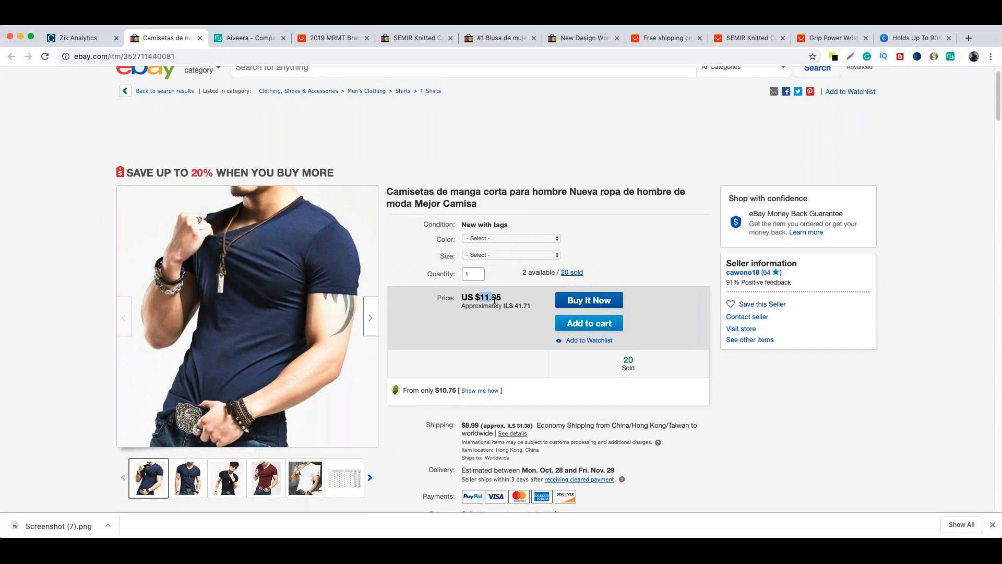
pyautogui.moveTo(481, 300); pyautogui.dragTo(501, 300)
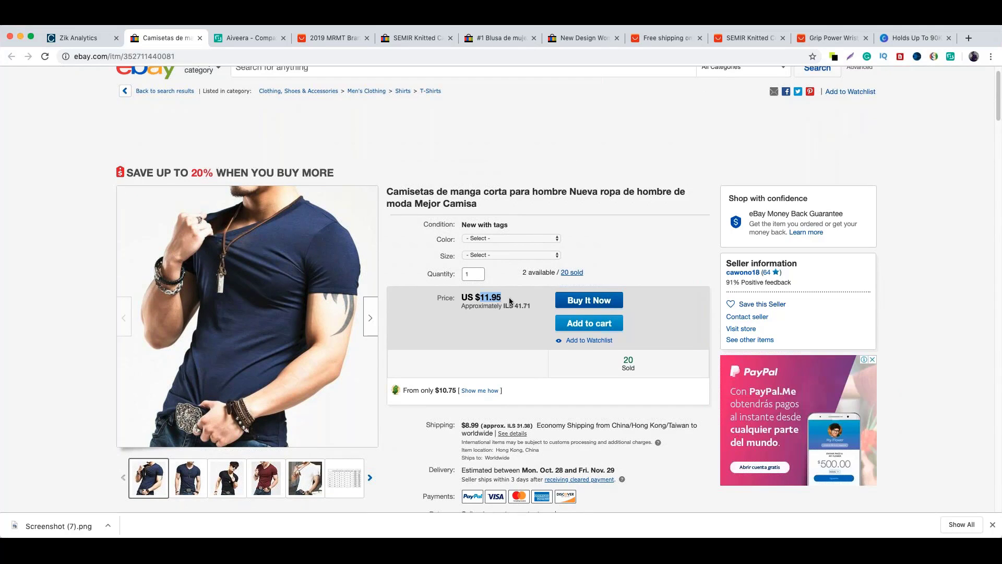
pyautogui.click(511, 302)
pyautogui.click(325, 38)
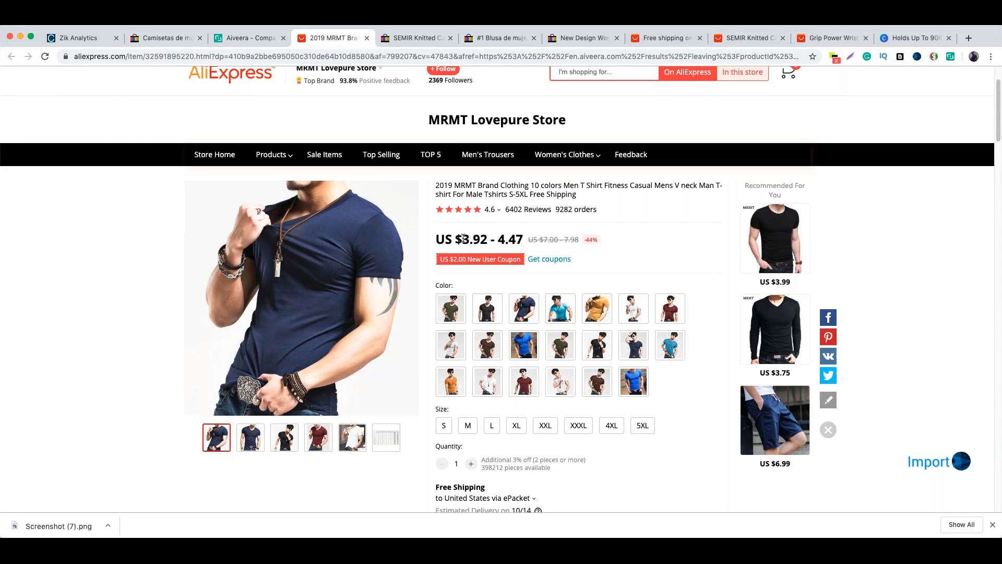
pyautogui.moveTo(464, 241); pyautogui.dragTo(522, 241)
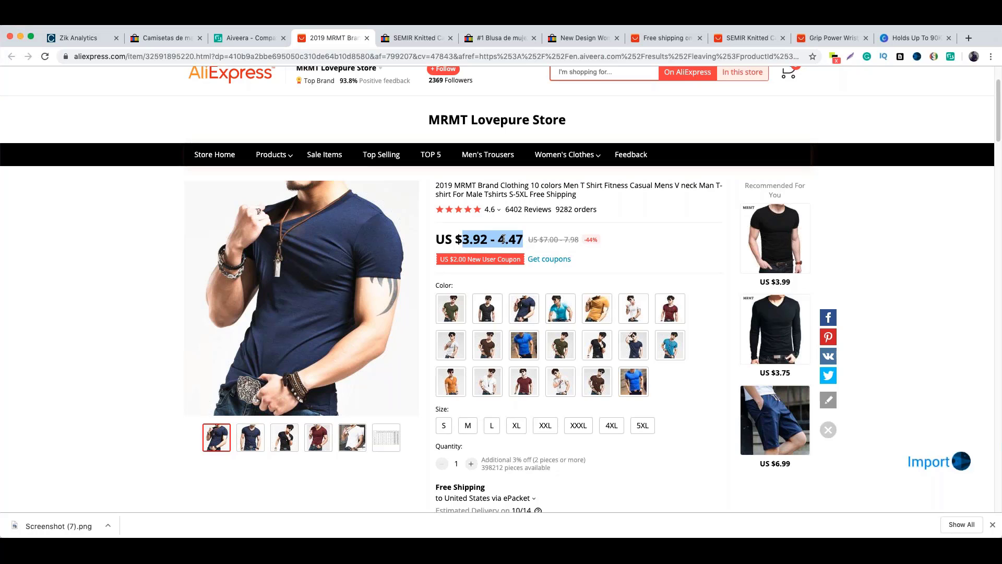
pyautogui.click(502, 240)
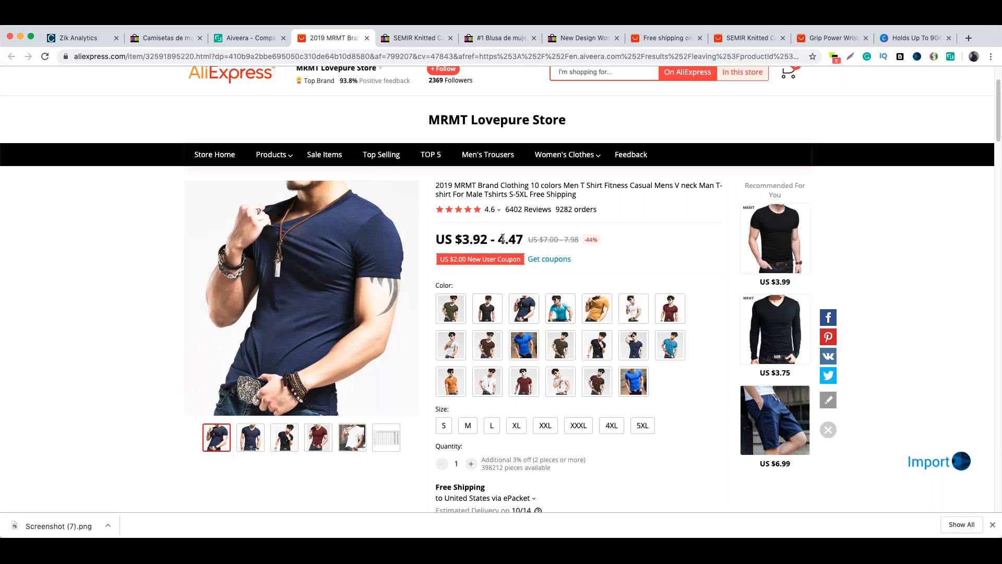
# Step: Switch to the eBay T-shirt listing, choose color O Amy Green and size 4XL, and check that variant's price
pyautogui.click(159, 43)
pyautogui.moveTo(502, 298); pyautogui.dragTo(490, 286)
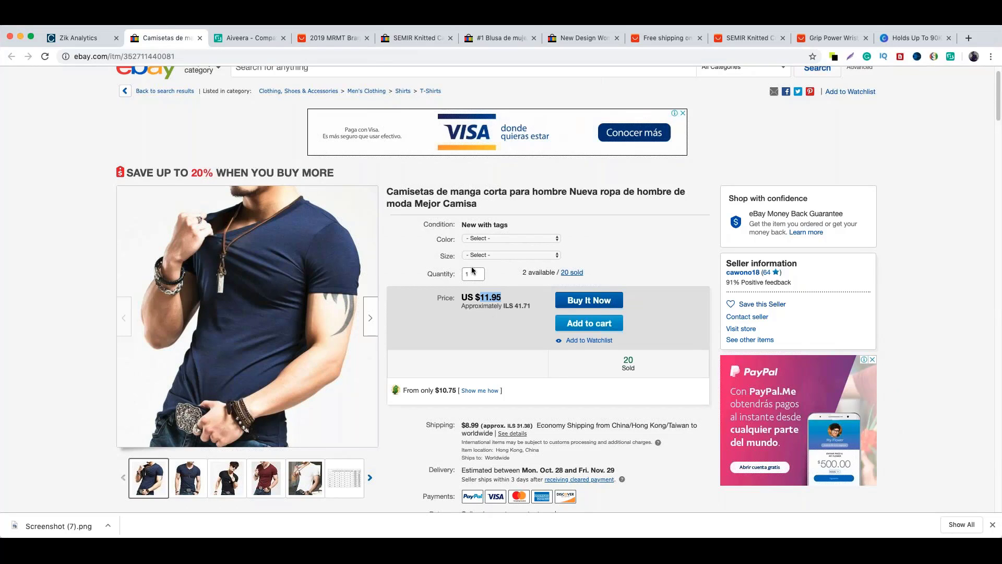
pyautogui.click(496, 238)
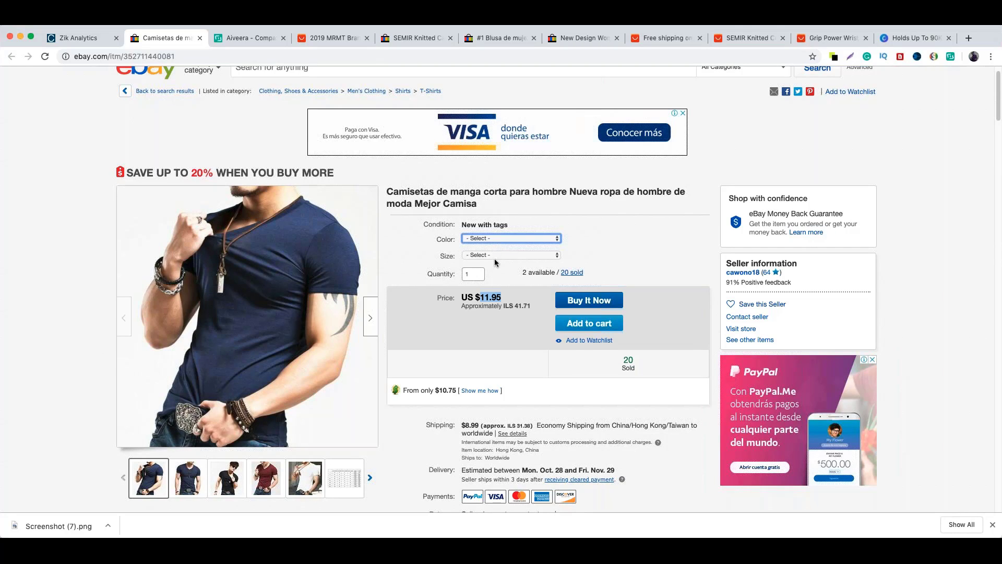
pyautogui.click(494, 259)
pyautogui.click(492, 255)
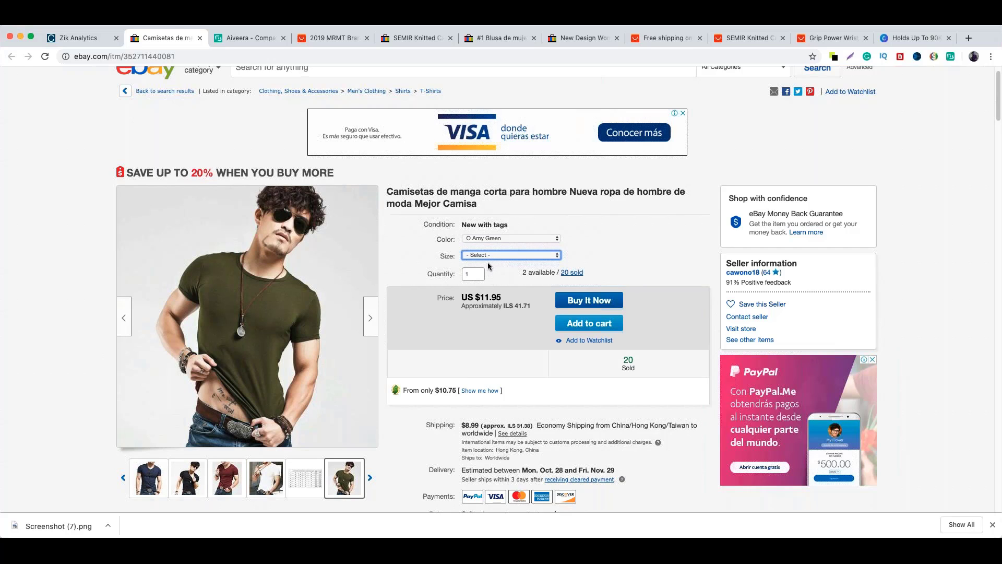
pyautogui.click(484, 271)
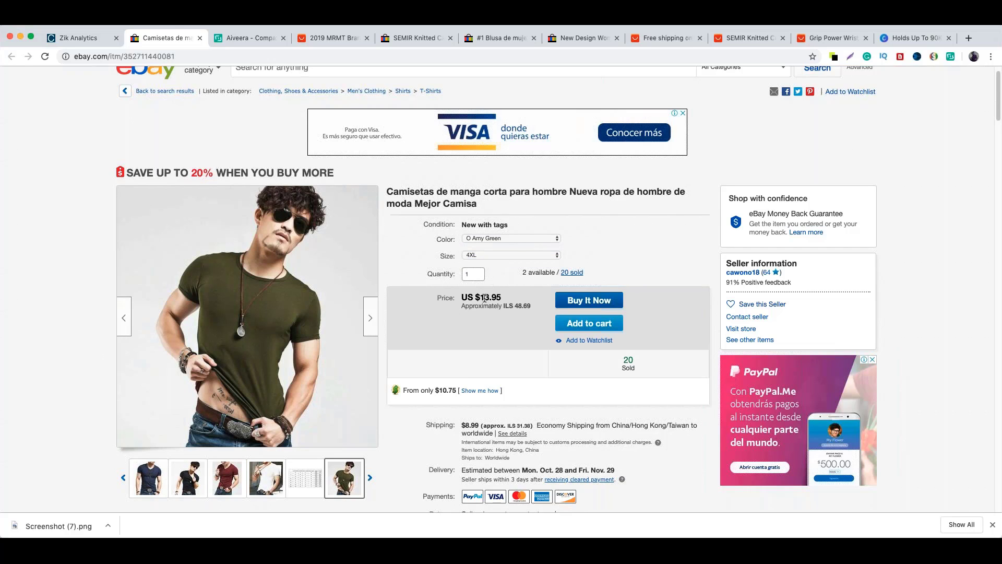
pyautogui.moveTo(480, 298); pyautogui.dragTo(509, 284)
# Step: Switch to the AliExpress T-shirt page, choose color V Amy Green and size 4XL, and check the variant's price and shipping
pyautogui.click(328, 40)
pyautogui.click(453, 308)
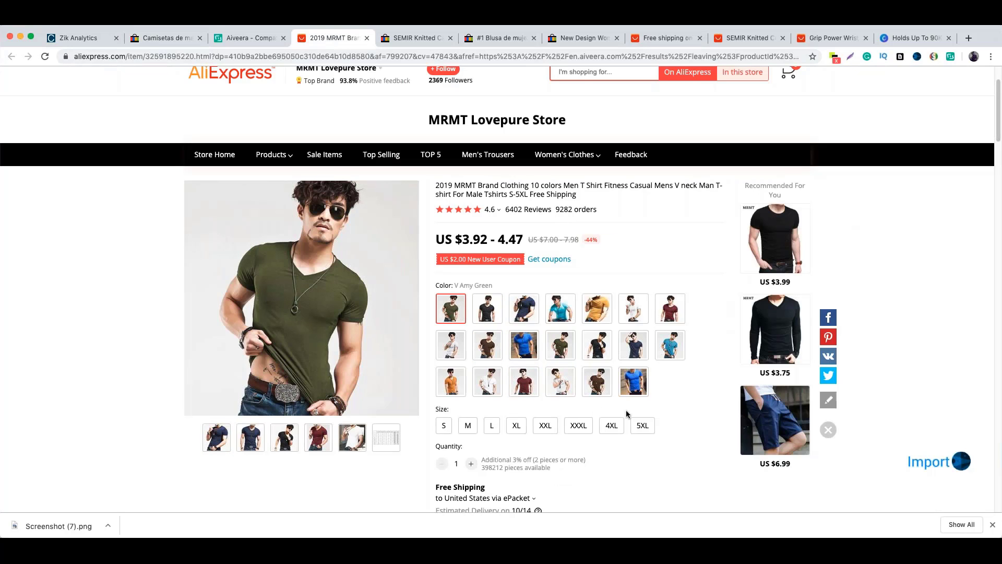
pyautogui.click(612, 425)
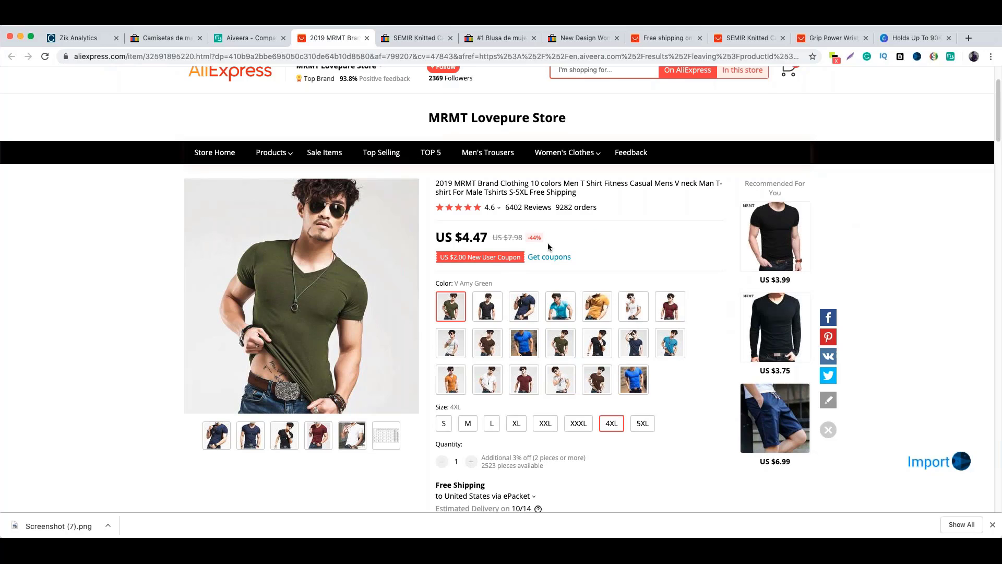
pyautogui.scroll(-1, 548, 246)
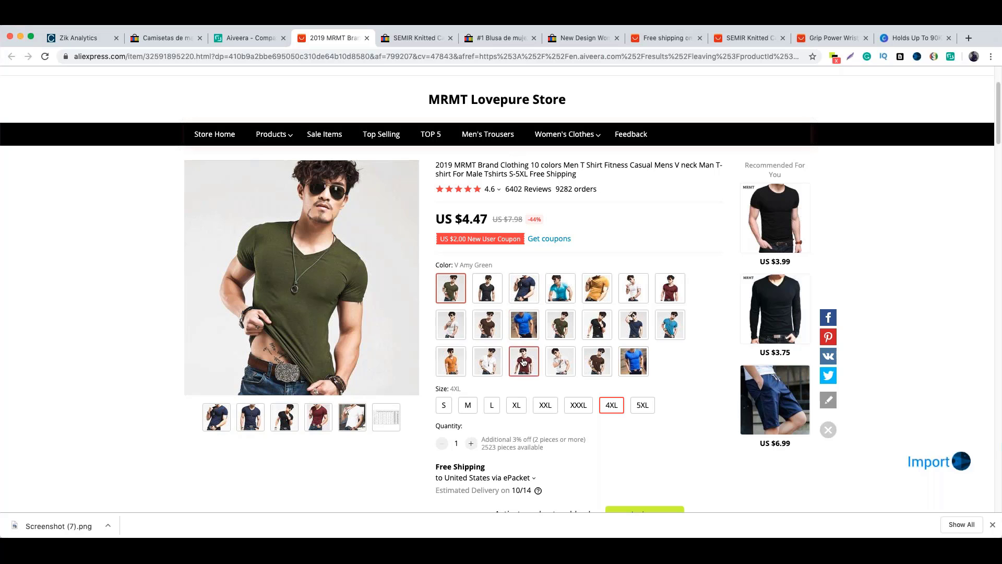
pyautogui.scroll(-1, 562, 384)
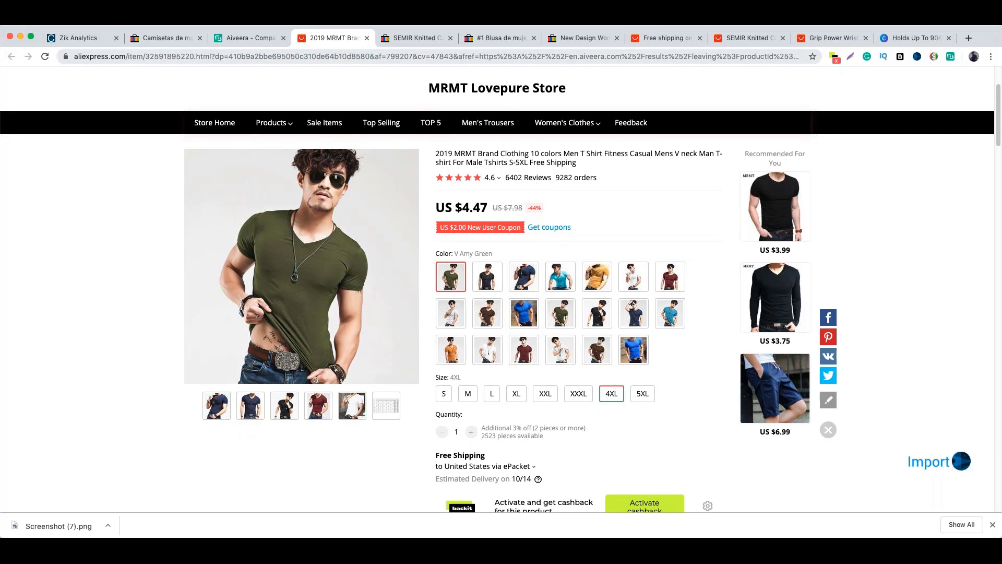
# Step: Switch to the eBay T-shirt listing, get shipping rates for the United States, and review the listing's price and shipping cost
pyautogui.click(165, 38)
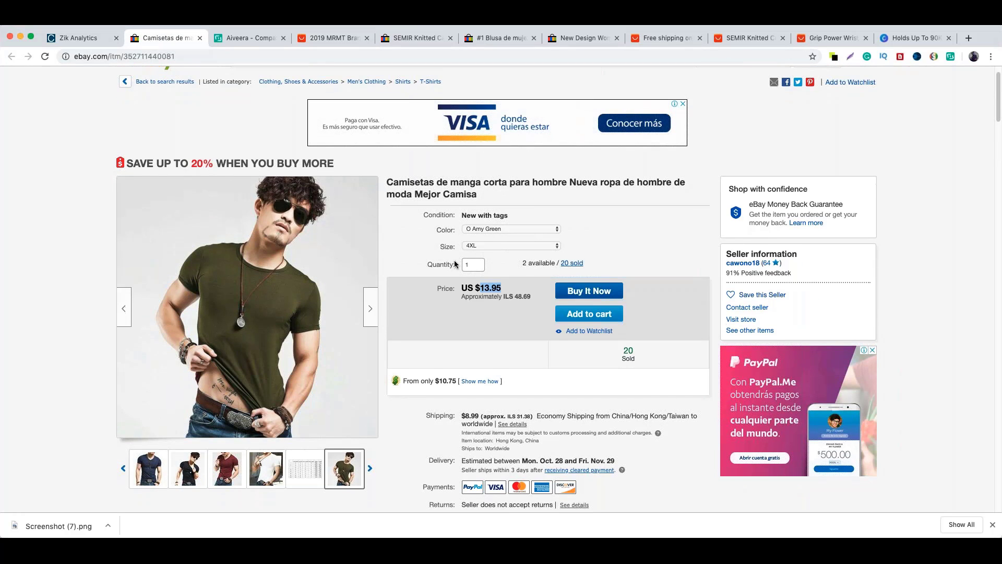
pyautogui.scroll(-2, 424, 378)
pyautogui.scroll(-4, 424, 380)
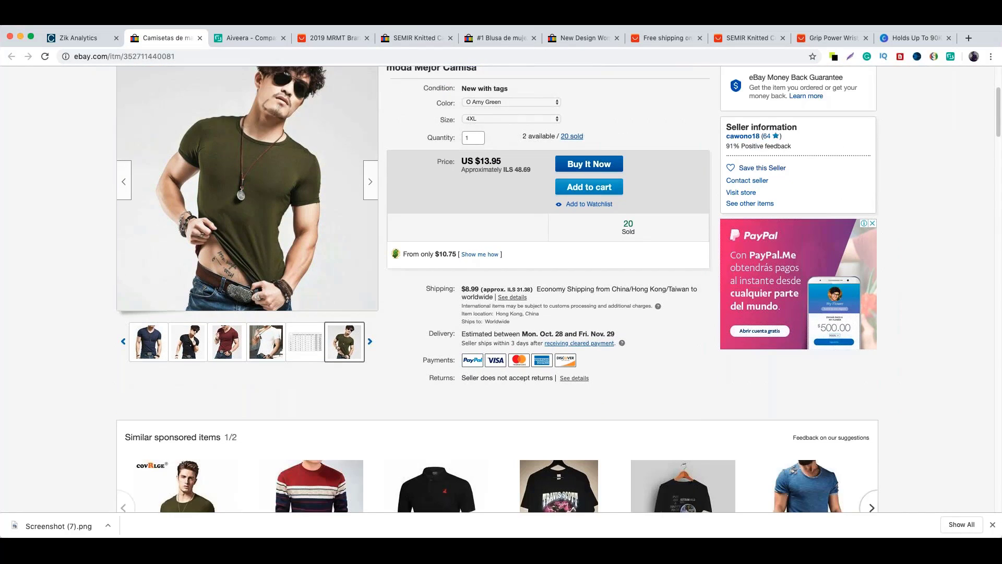
pyautogui.scroll(-10, 235, 328)
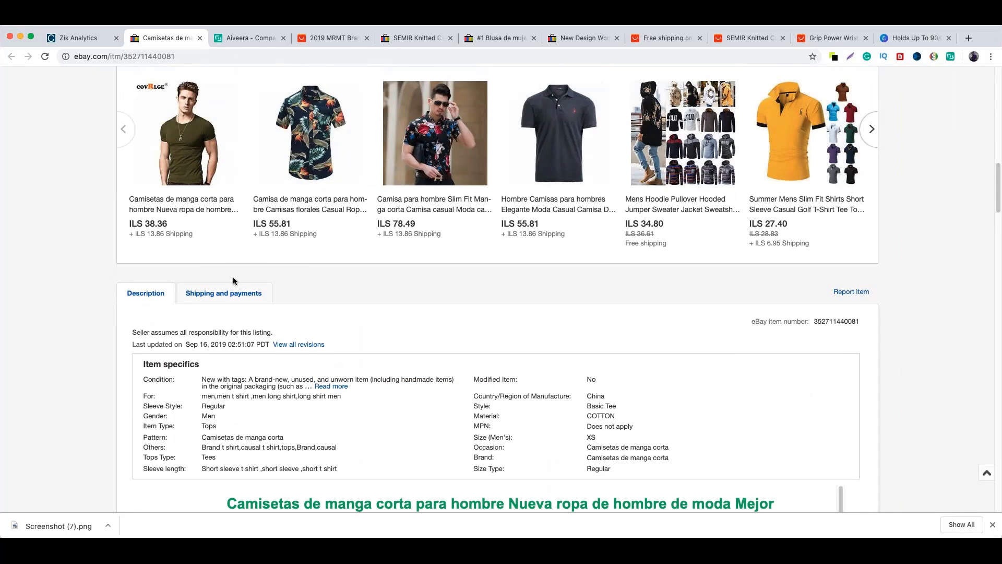
pyautogui.click(230, 291)
pyautogui.scroll(-3, 333, 315)
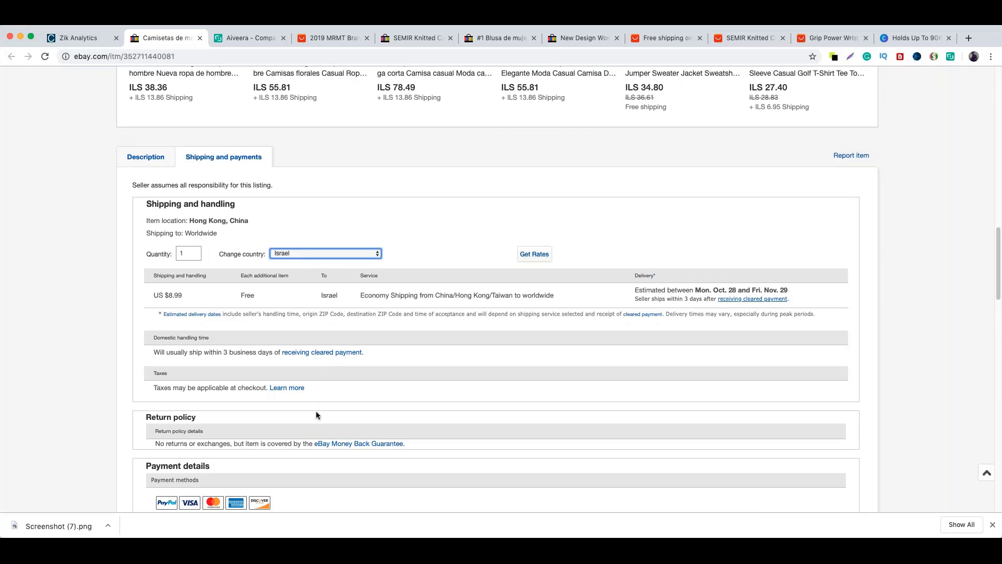
pyautogui.write('united states')
pyautogui.click(620, 254)
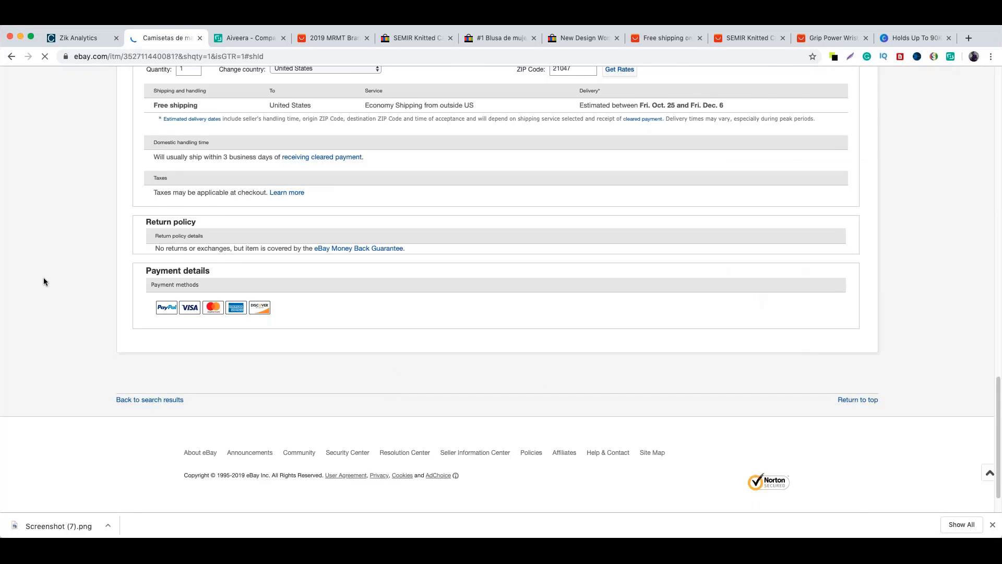
pyautogui.scroll(10, 41, 279)
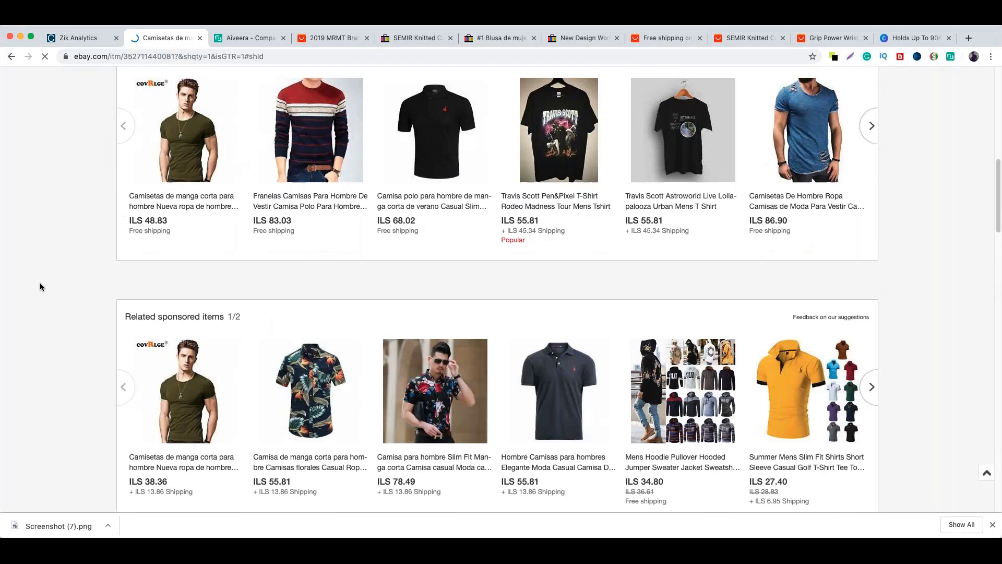
pyautogui.scroll(3, 39, 289)
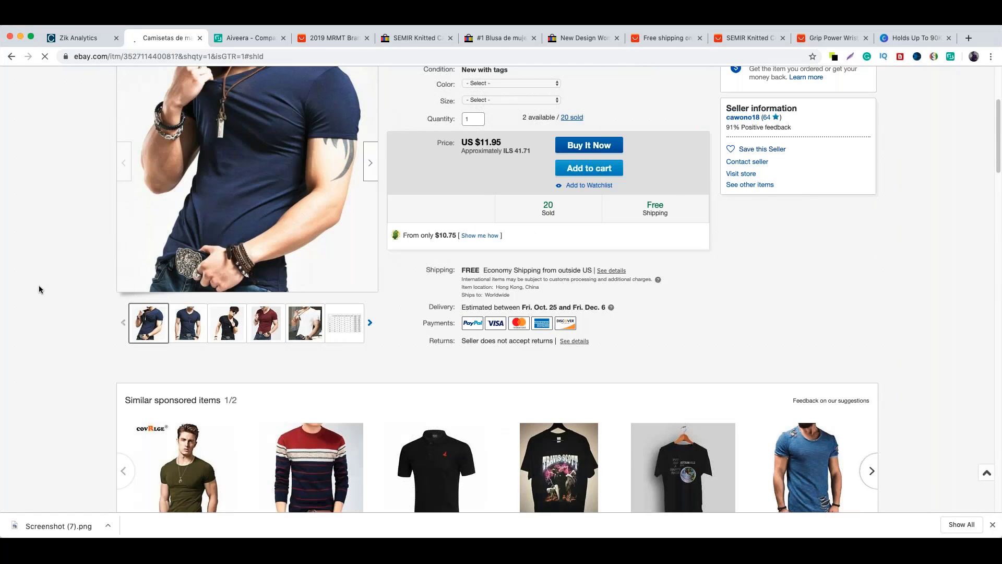
pyautogui.scroll(2, 39, 285)
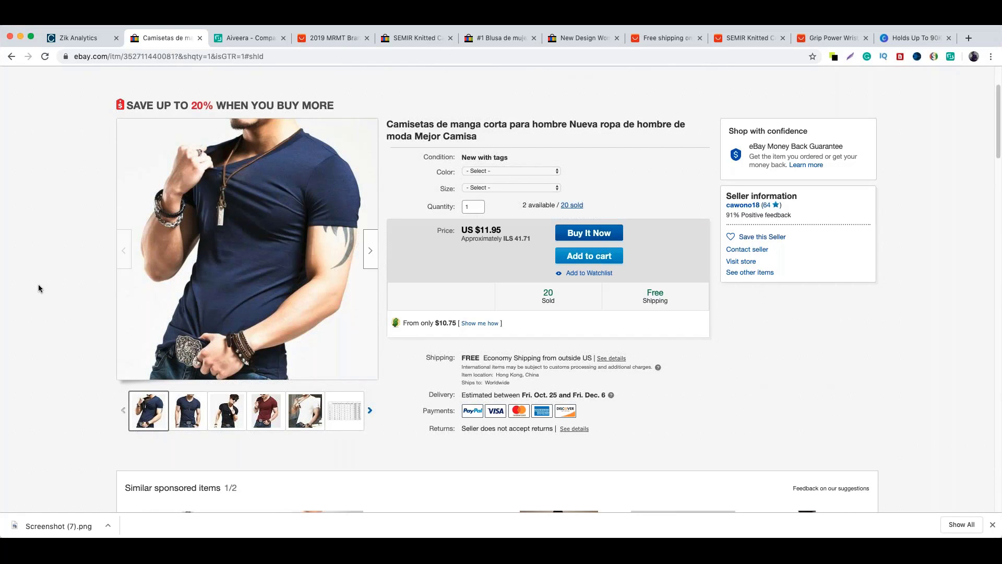
# Step: Switch to the AliExpress T-shirt page and open its shipping options to review the methods for the United States
pyautogui.click(319, 43)
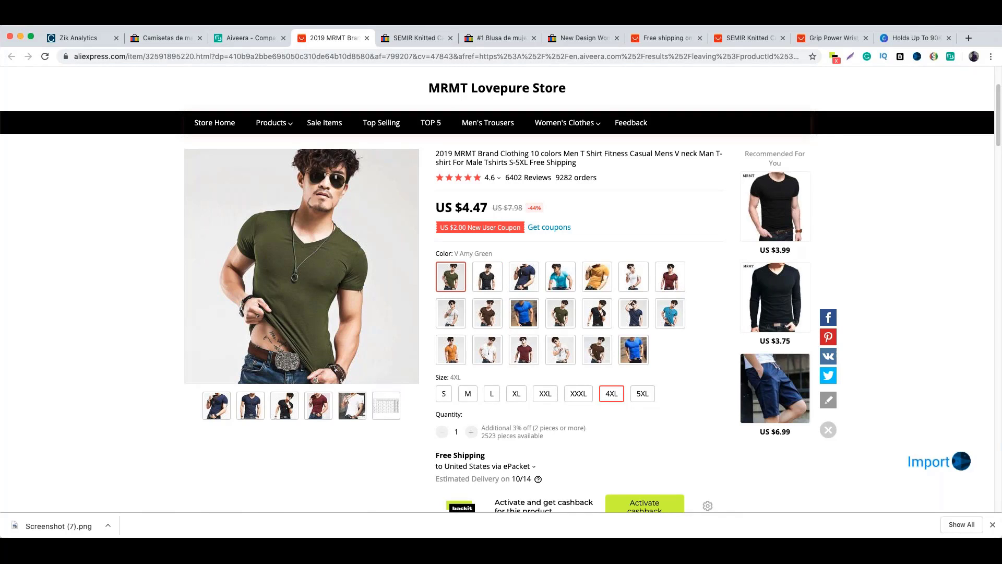
pyautogui.scroll(-1, 511, 442)
pyautogui.scroll(-1, 515, 445)
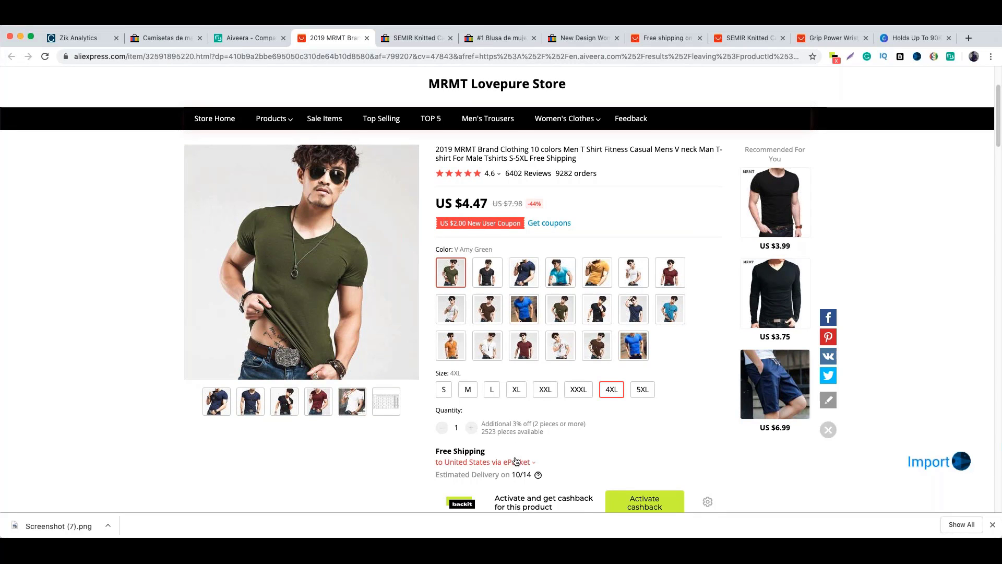
pyautogui.click(483, 462)
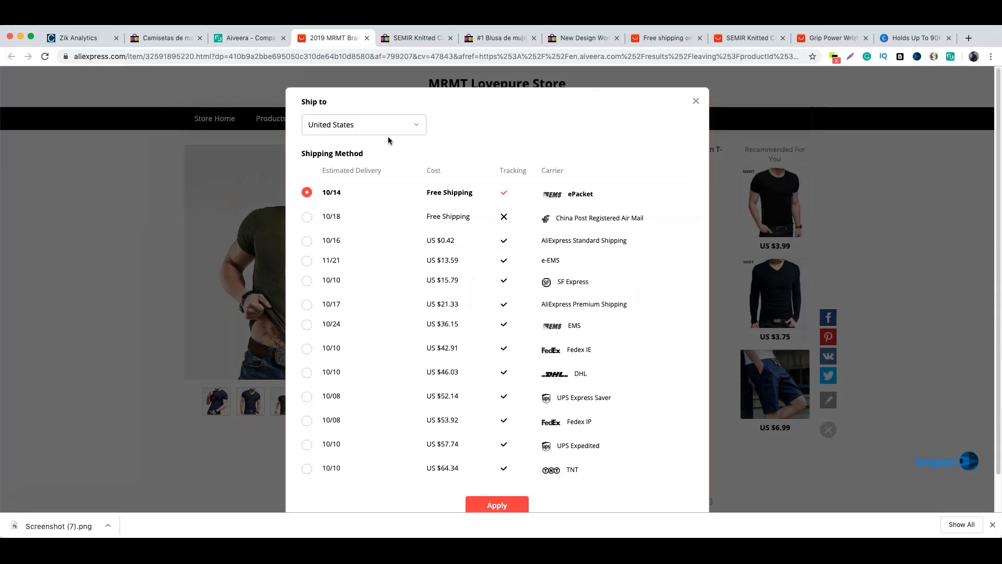
# Step: Set the ship-to country to Israel, check the delivery times and costs, and close the shipping options without applying
pyautogui.click(387, 125)
pyautogui.write('ןדרשק')
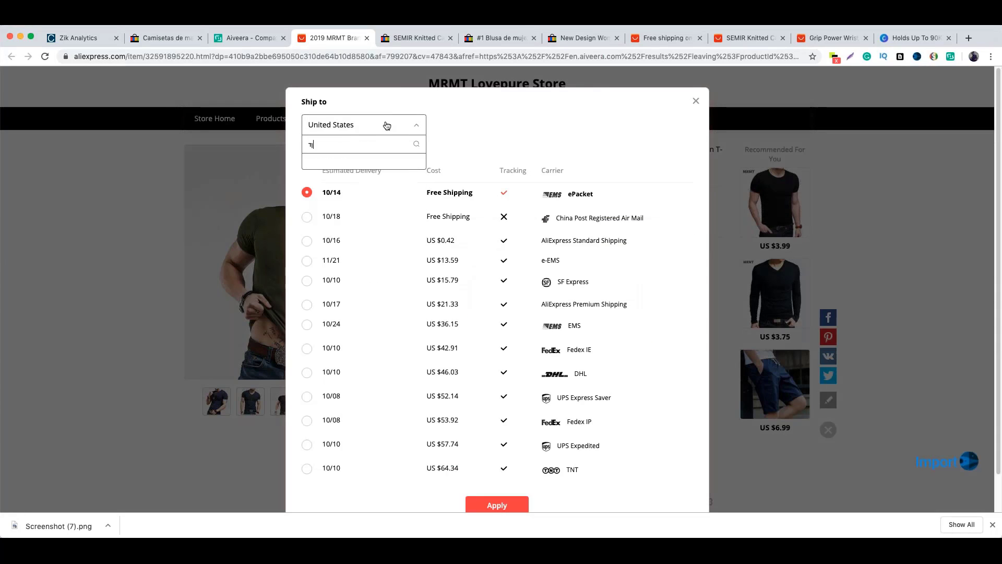
pyautogui.press('BackSpace')
pyautogui.press('BackSpace')
pyautogui.press('BackSpace')
pyautogui.press('BackSpace')
pyautogui.press('BackSpace')
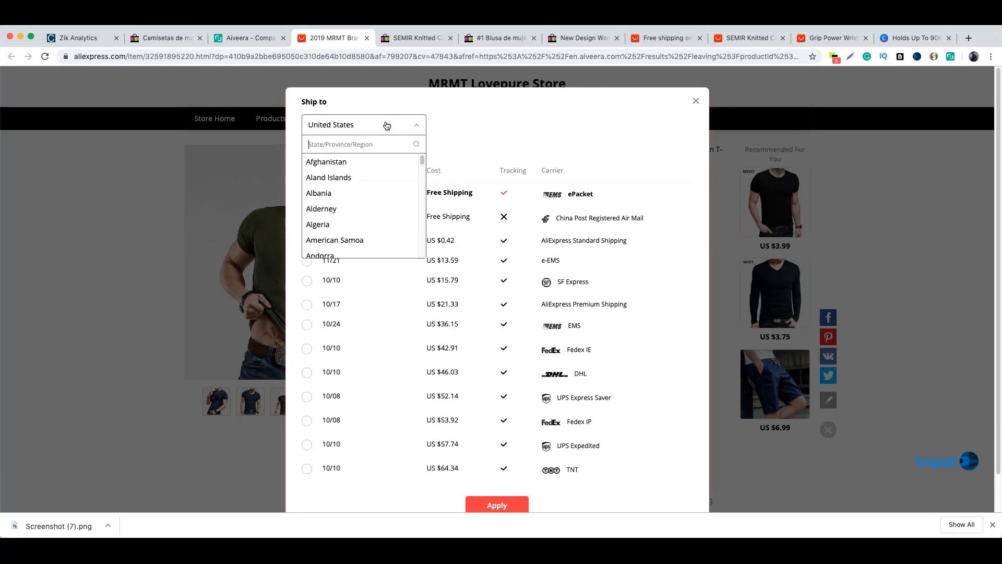
pyautogui.write('israe')
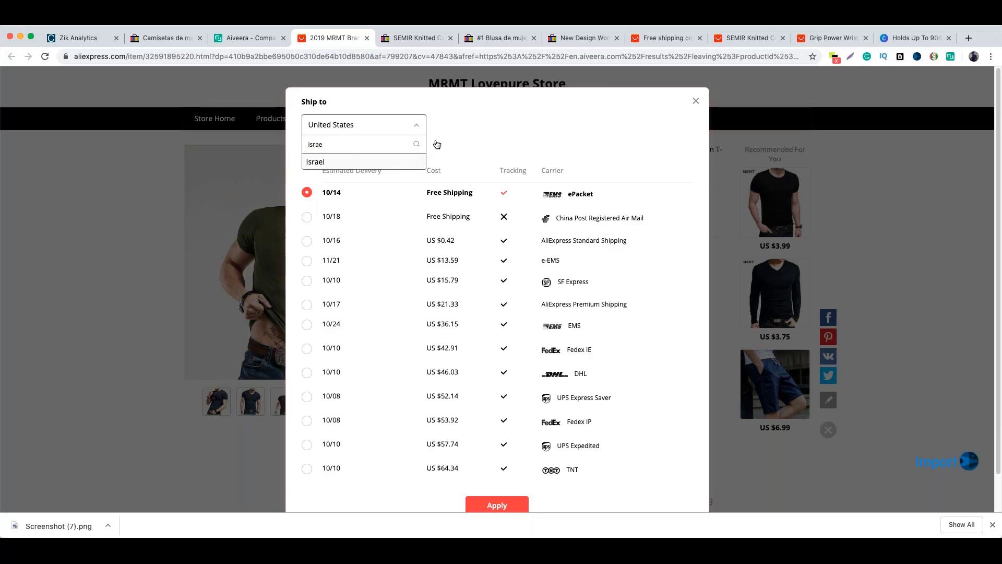
pyautogui.press('Return')
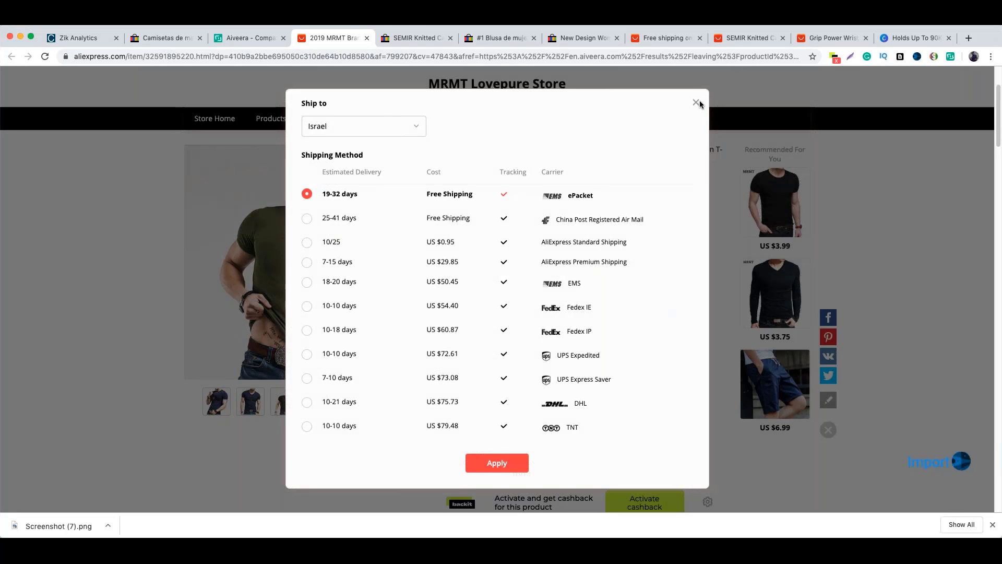
pyautogui.click(700, 103)
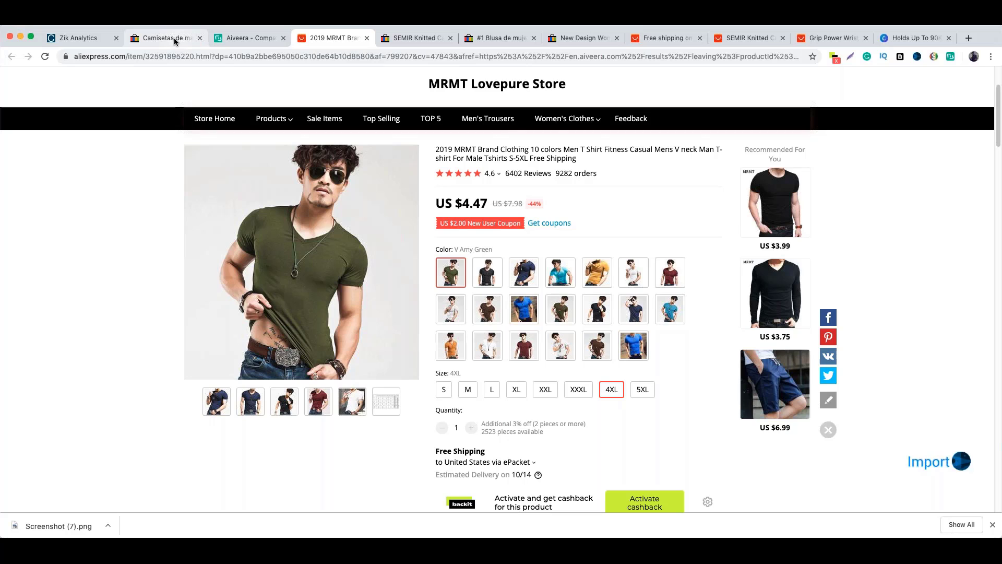
# Step: Switch to the eBay T-shirt listing and examine its shipping service, delivery estimate and price
pyautogui.click(174, 38)
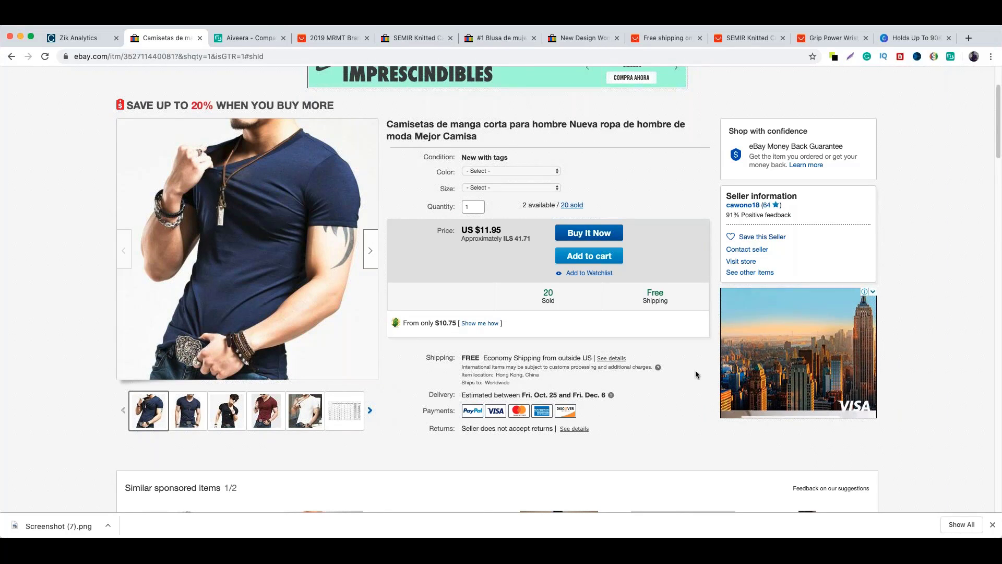
pyautogui.scroll(-1, 584, 365)
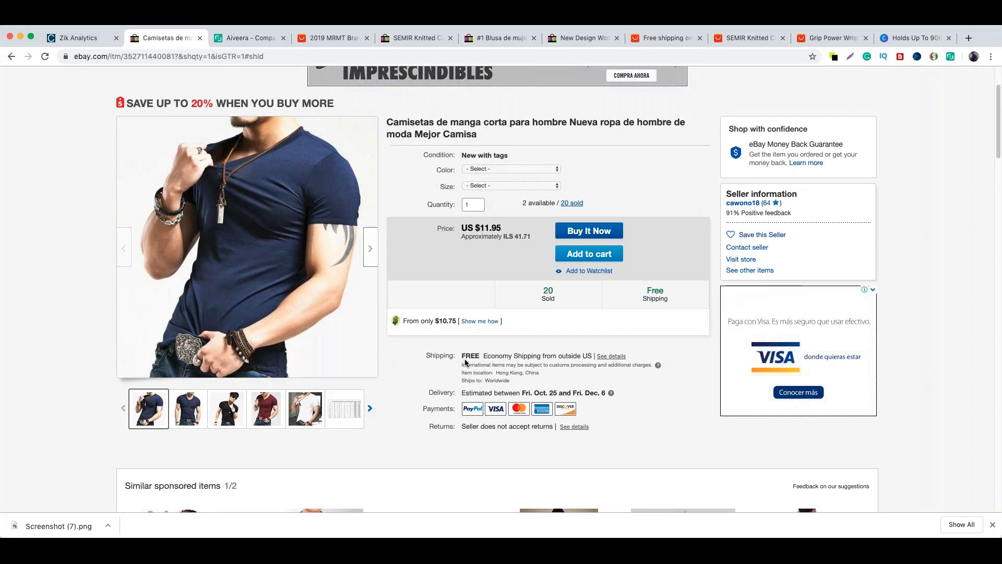
pyautogui.moveTo(484, 356); pyautogui.dragTo(532, 356)
pyautogui.click(552, 358)
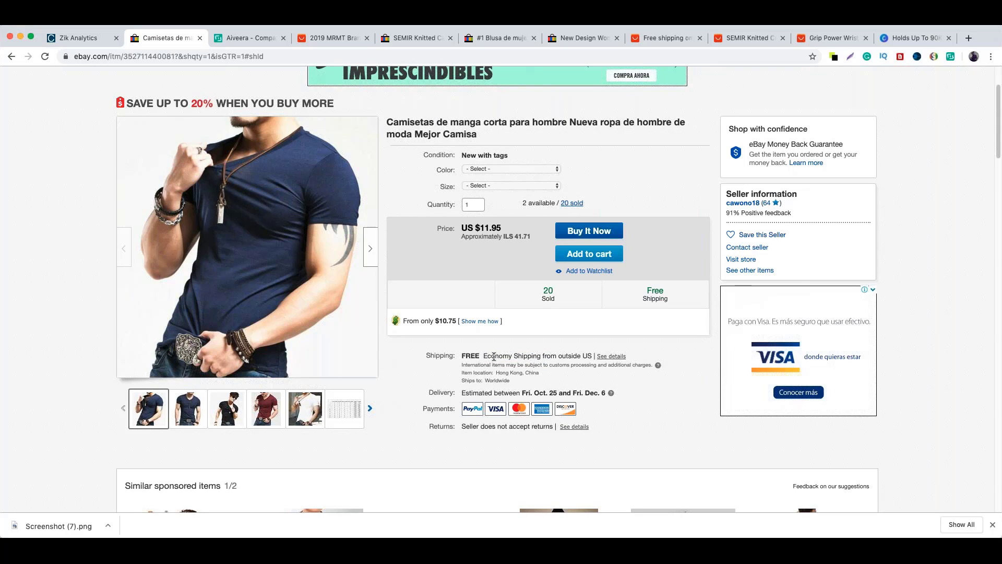
pyautogui.moveTo(493, 356)
pyautogui.mouseDown()
pyautogui.moveTo(518, 356)
pyautogui.moveTo(493, 356)
pyautogui.mouseUp()
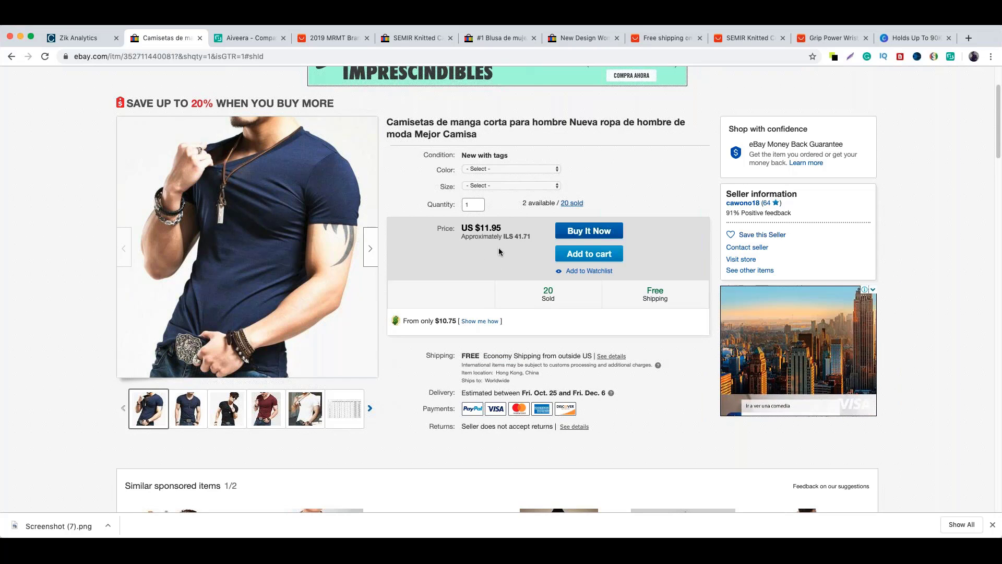
pyautogui.scroll(1, 499, 249)
pyautogui.scroll(1, 462, 283)
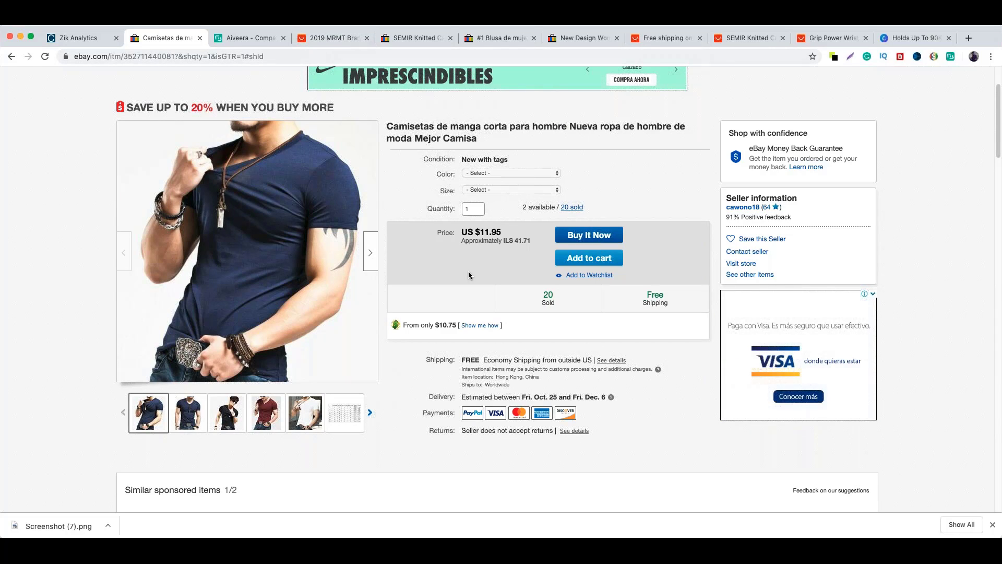
# Step: Choose color O Amy Green and size 4XL on the eBay T-shirt listing
pyautogui.click(483, 174)
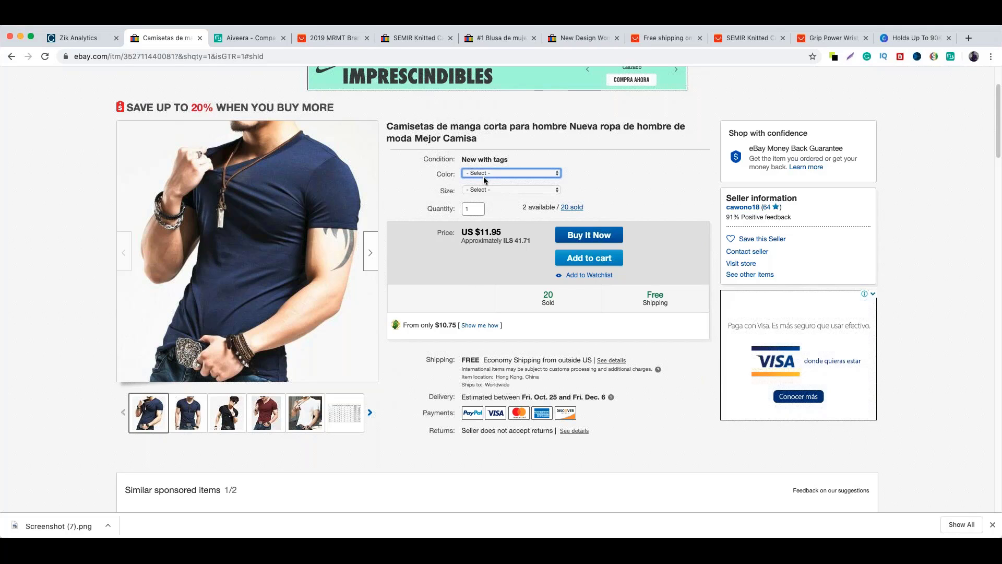
pyautogui.press('o')
pyautogui.press('Tab')
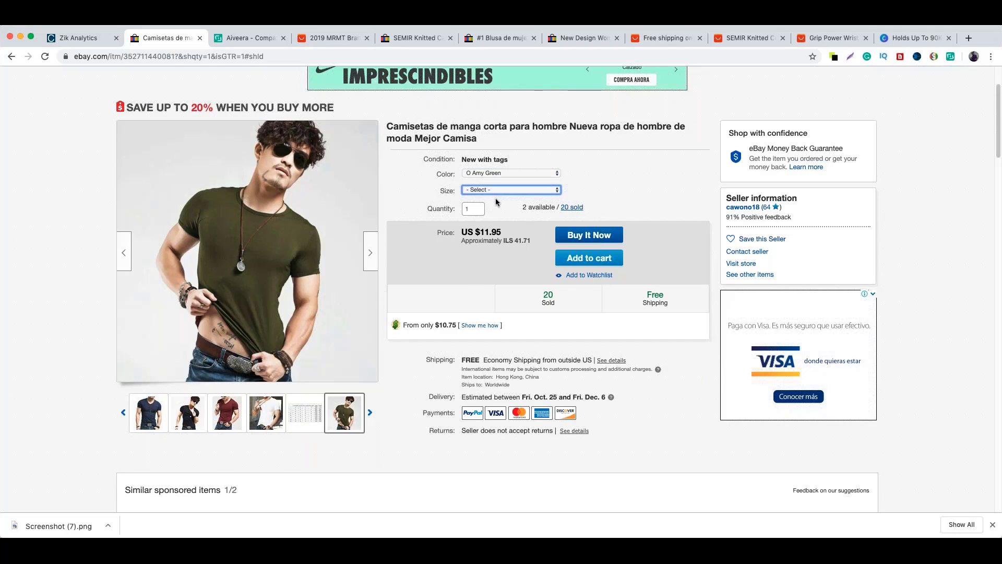
pyautogui.press('4')
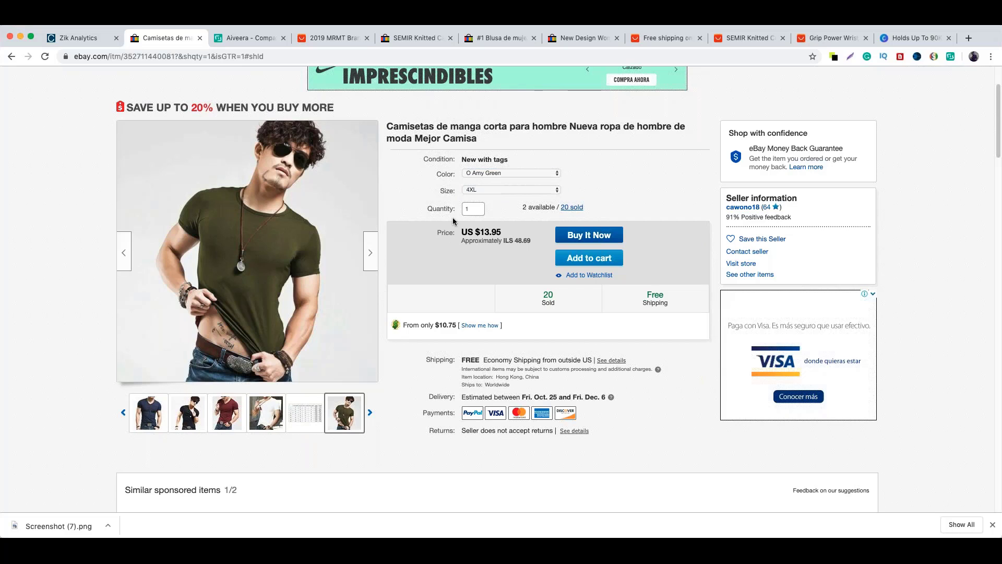
# Step: Switch to the AliExpress T-shirt page and check the selected variant's price and shipping terms
pyautogui.click(322, 41)
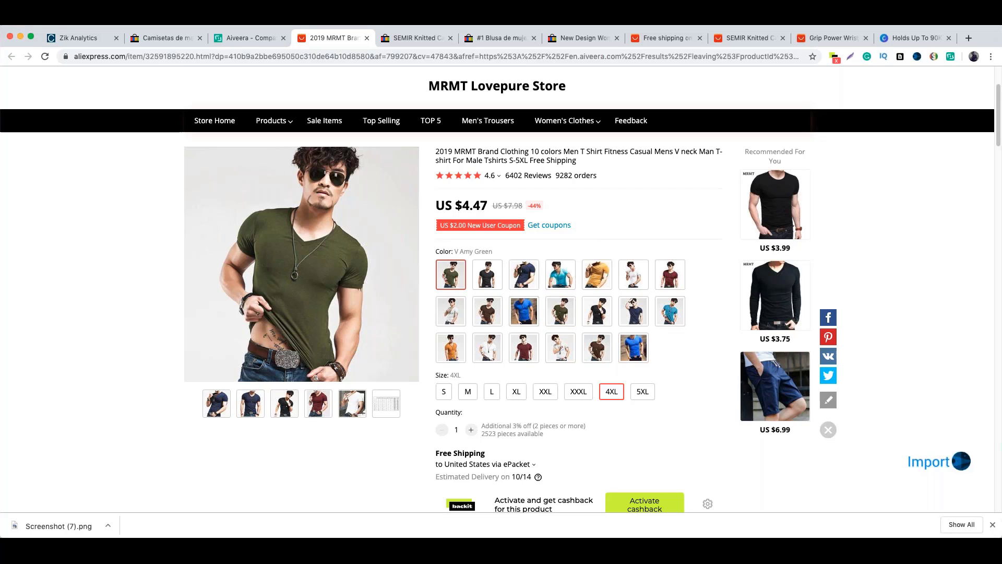
pyautogui.scroll(-1, 504, 471)
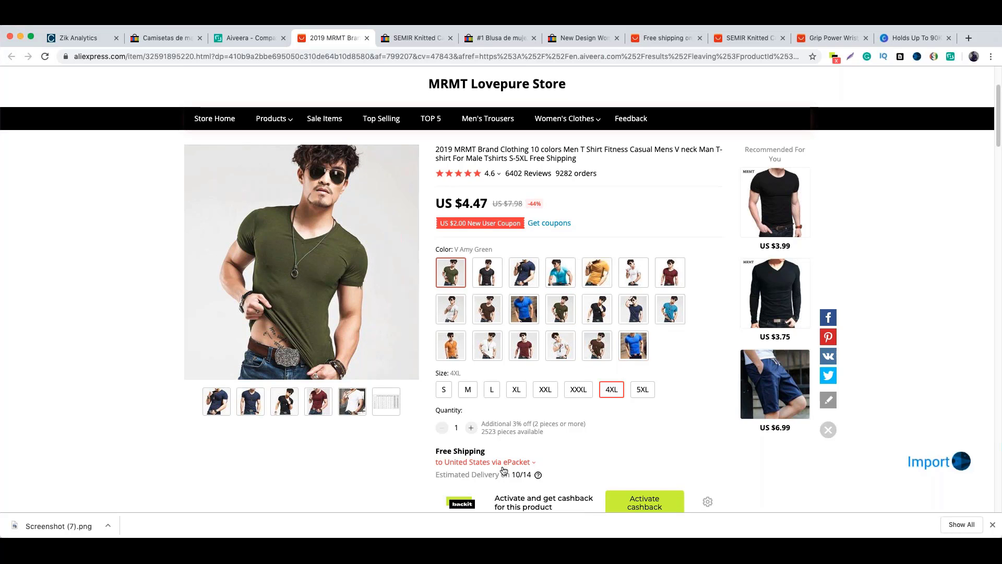
pyautogui.scroll(-1, 504, 471)
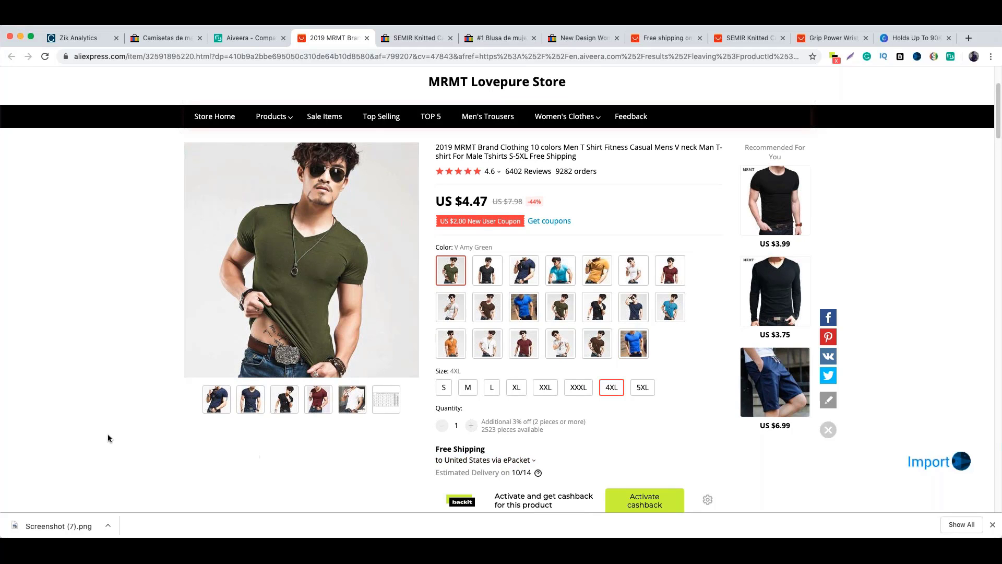
# Step: Switch to the eBay T-shirt listing and review its sales details and similar sponsored items
pyautogui.click(152, 43)
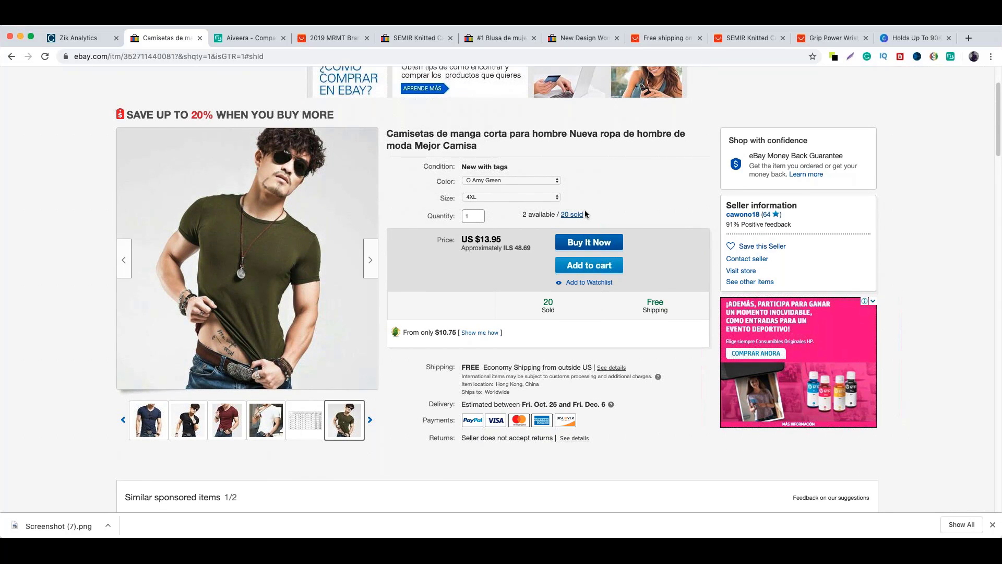
pyautogui.scroll(-4, 585, 210)
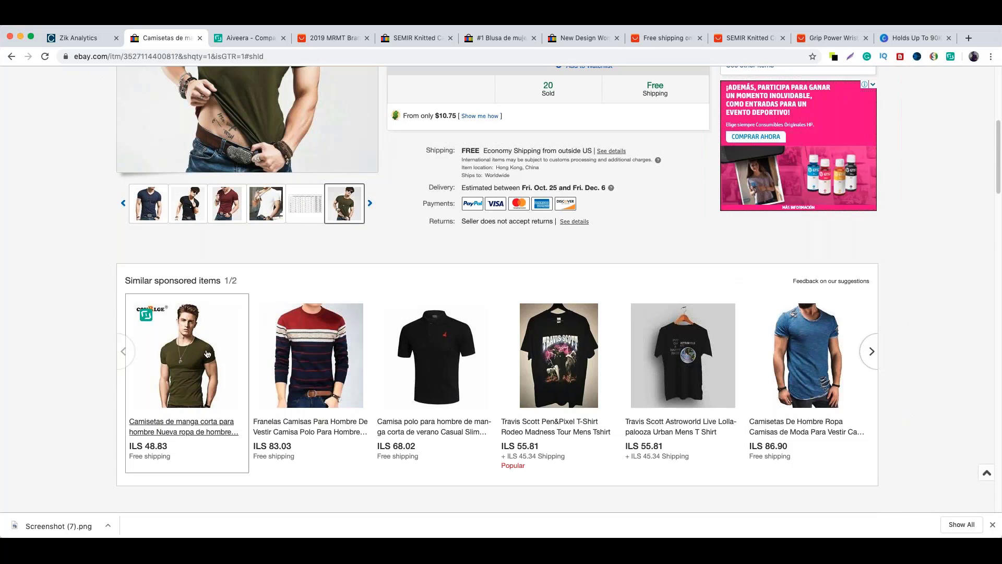
pyautogui.scroll(3, 291, 336)
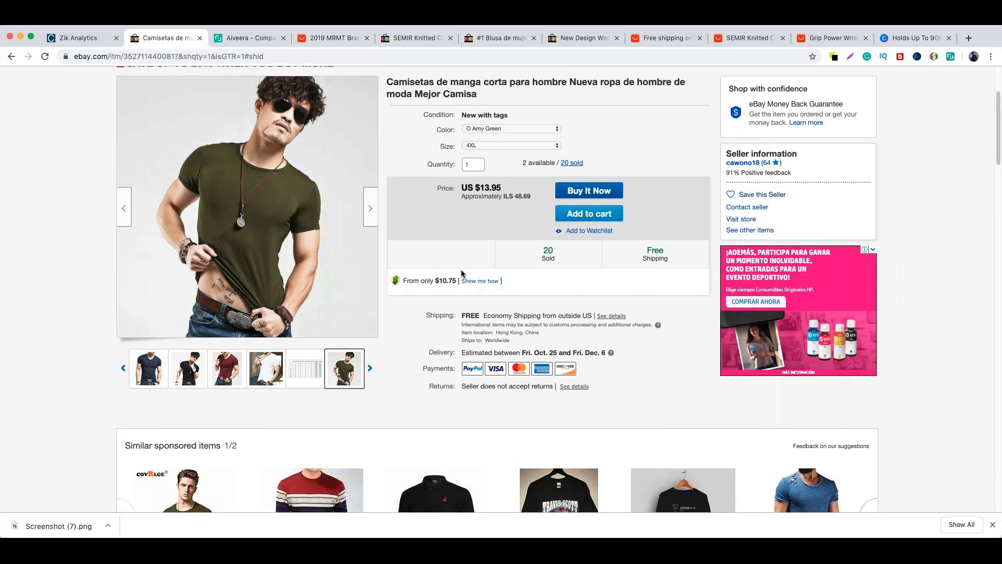
pyautogui.scroll(1, 461, 269)
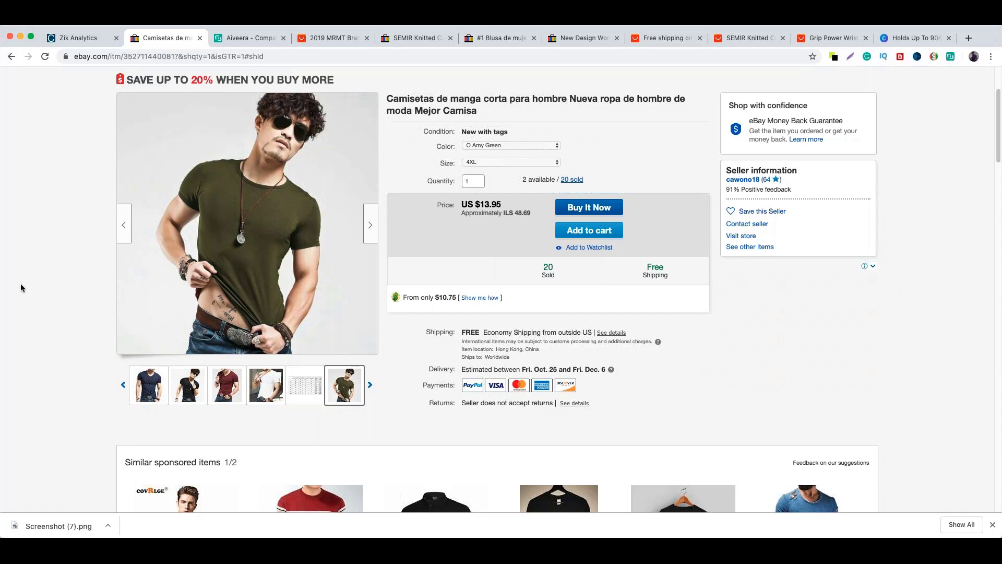
pyautogui.scroll(1, 20, 284)
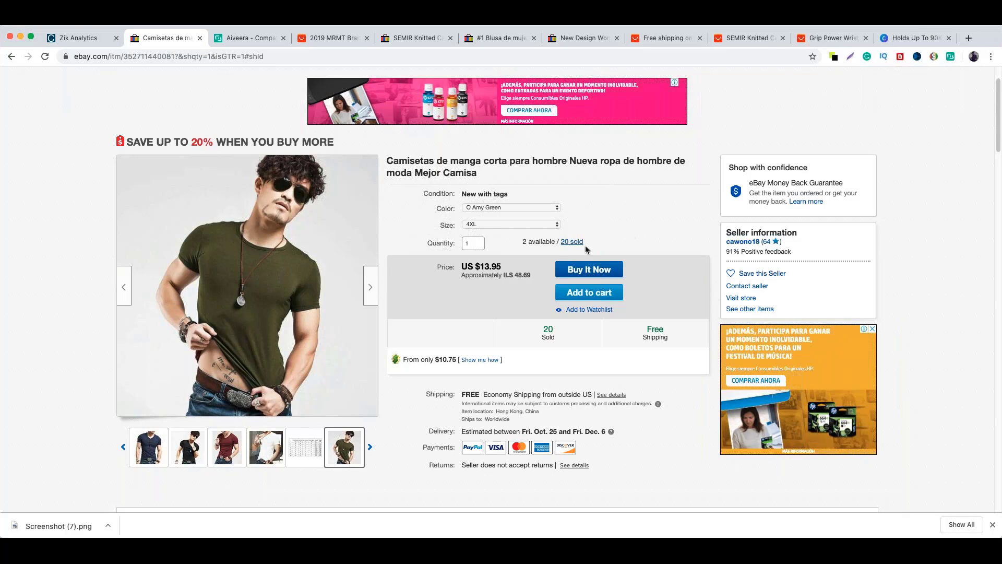
# Step: Compare the 4XL variant's selling price on the eBay listing with the supplier price on the AliExpress page
pyautogui.moveTo(485, 267); pyautogui.dragTo(506, 269)
pyautogui.click(491, 283)
pyautogui.moveTo(480, 267); pyautogui.dragTo(501, 270)
pyautogui.click(593, 244)
pyautogui.click(331, 37)
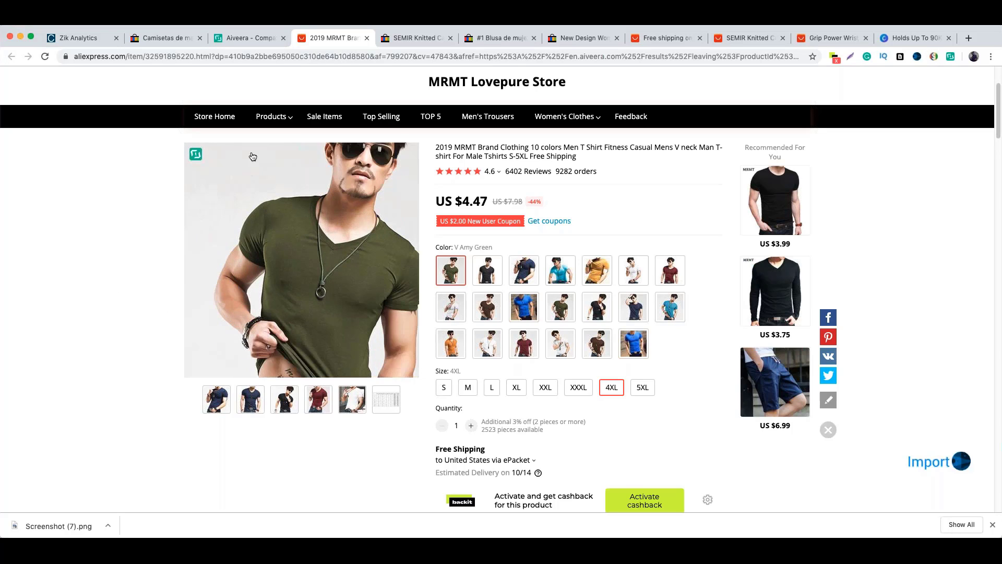
pyautogui.click(181, 45)
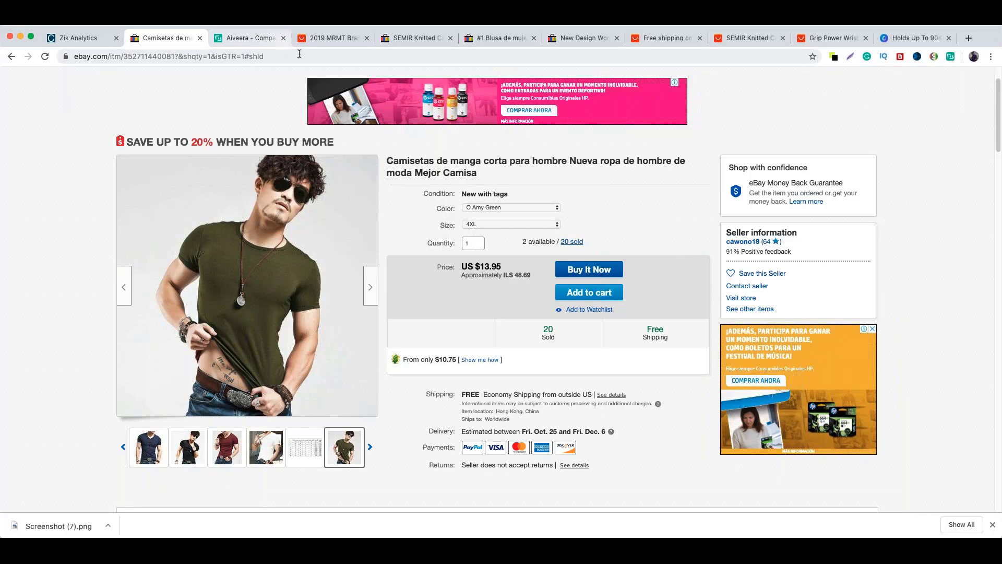
pyautogui.click(320, 42)
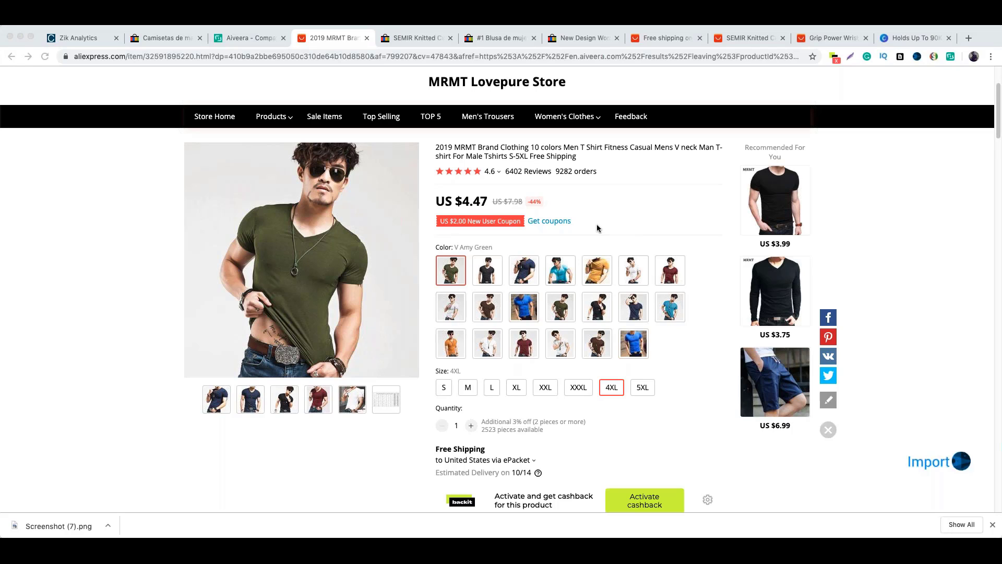
# Step: Open a new browser tab and search Google for "calculator"
pyautogui.press('super+t')
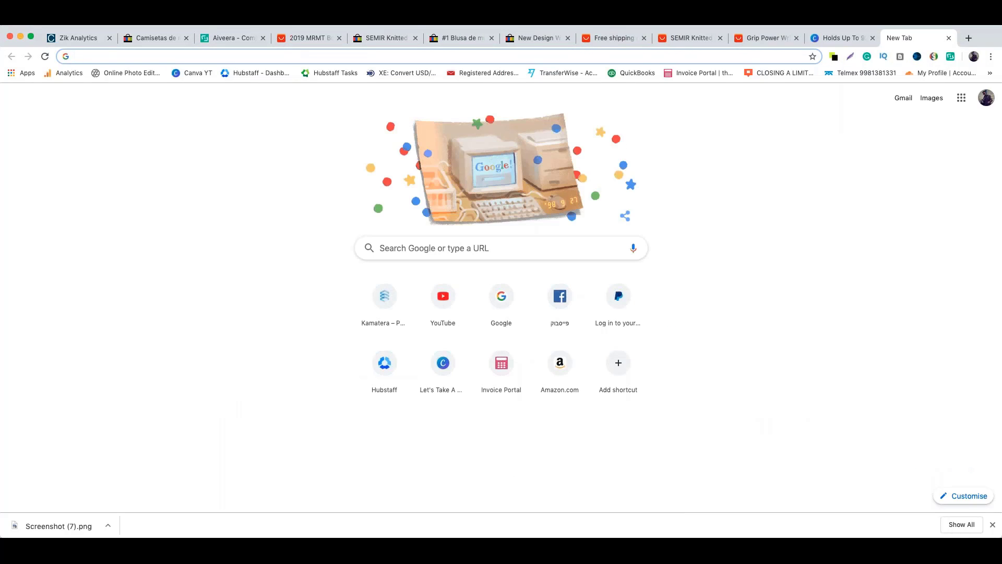
pyautogui.write('calculat')
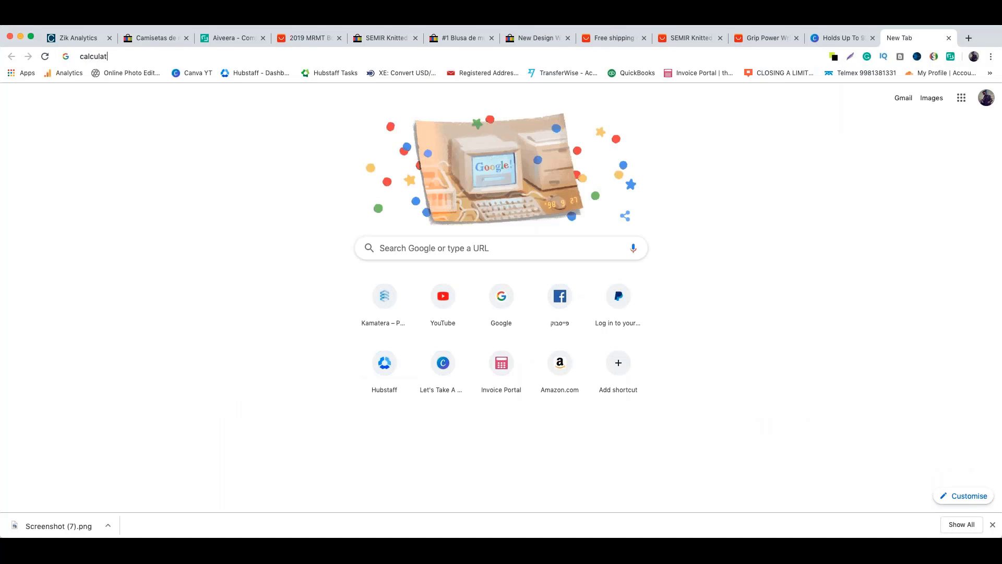
pyautogui.write('or')
pyautogui.press('Return')
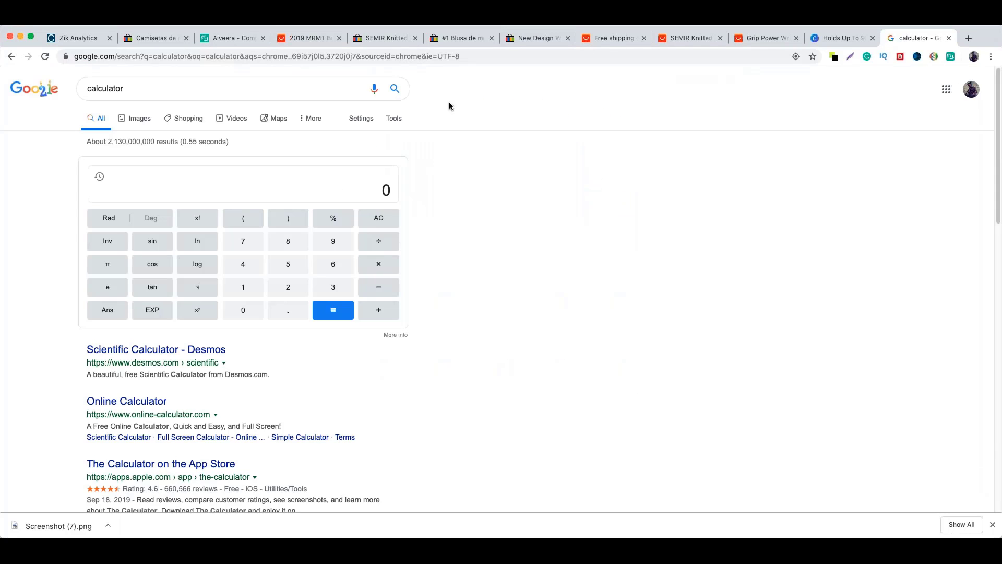
# Step: Recheck the eBay T-shirt price and calculate 13.95 × 0.85 in the Google calculator
pyautogui.click(164, 39)
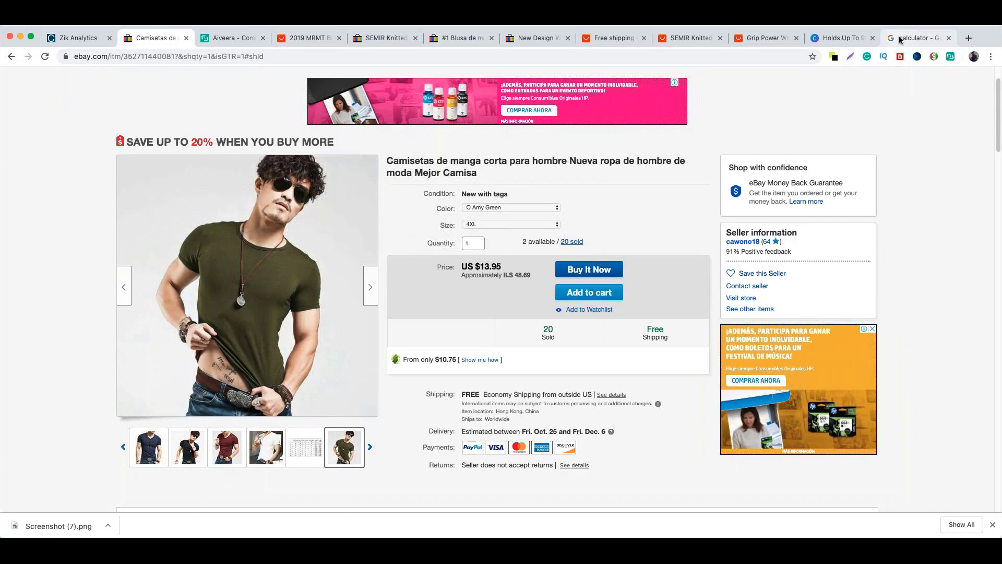
pyautogui.click(917, 37)
pyautogui.click(243, 288)
pyautogui.click(332, 287)
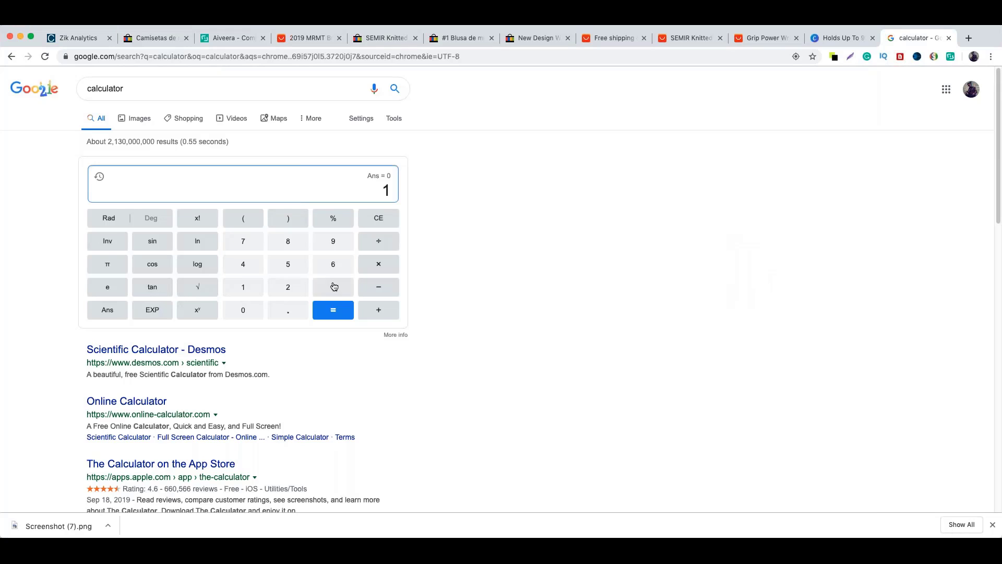
pyautogui.click(287, 310)
pyautogui.click(333, 241)
pyautogui.click(290, 271)
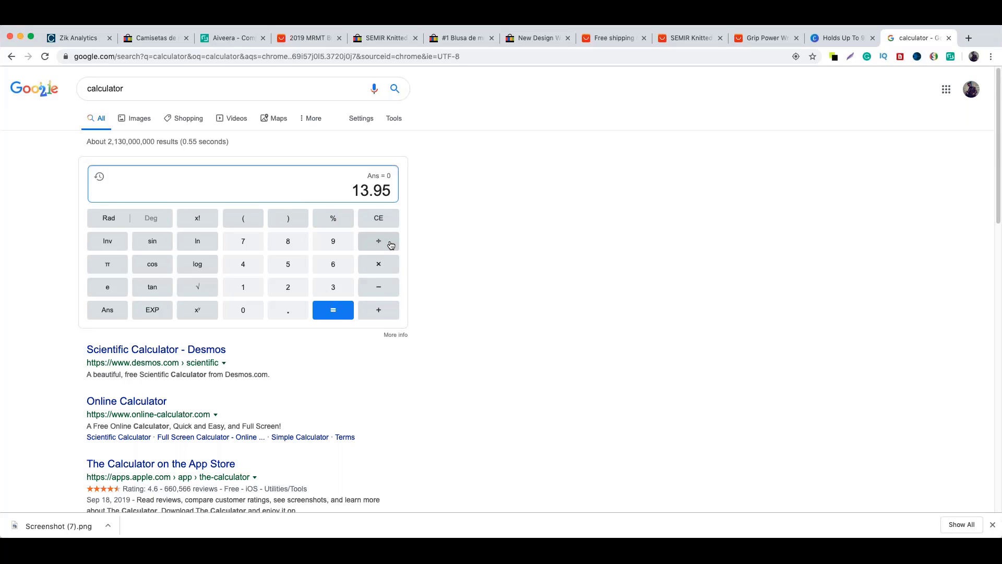
pyautogui.click(383, 271)
pyautogui.click(256, 312)
pyautogui.click(294, 317)
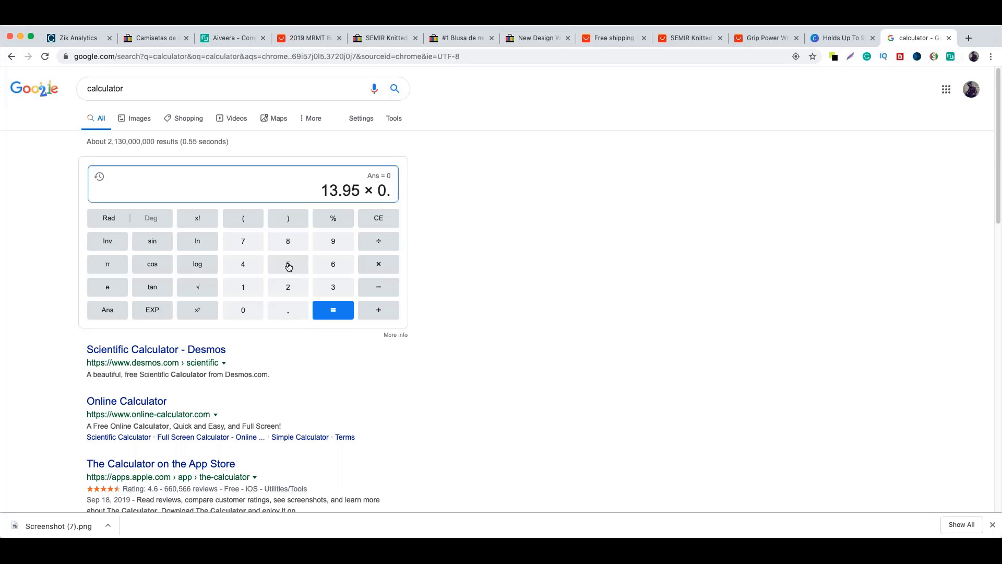
pyautogui.click(286, 246)
pyautogui.click(287, 264)
pyautogui.click(326, 313)
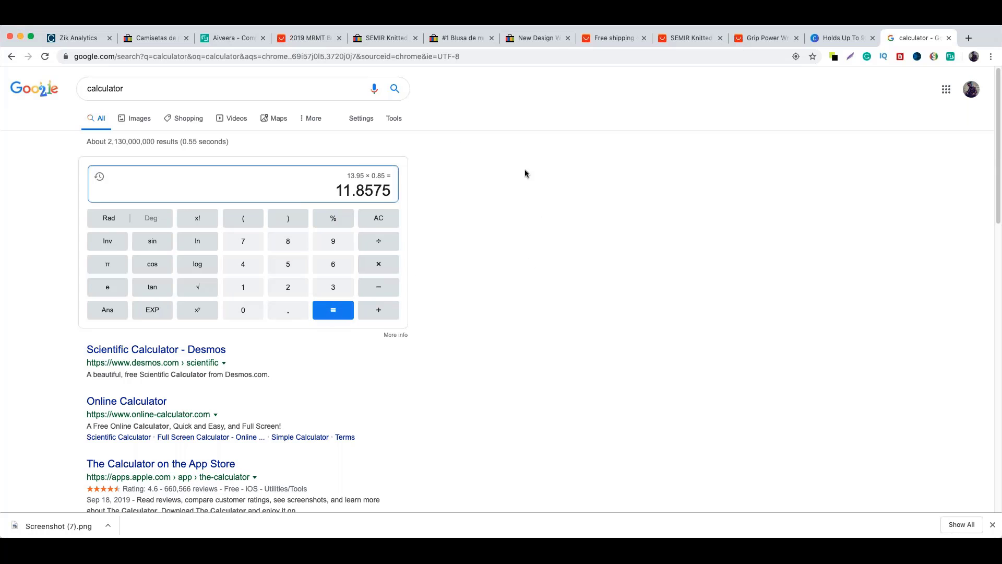
# Step: Recheck the T-shirt's supplier price on AliExpress and subtract 4.47 from the calculator result of 11.8575
pyautogui.click(292, 41)
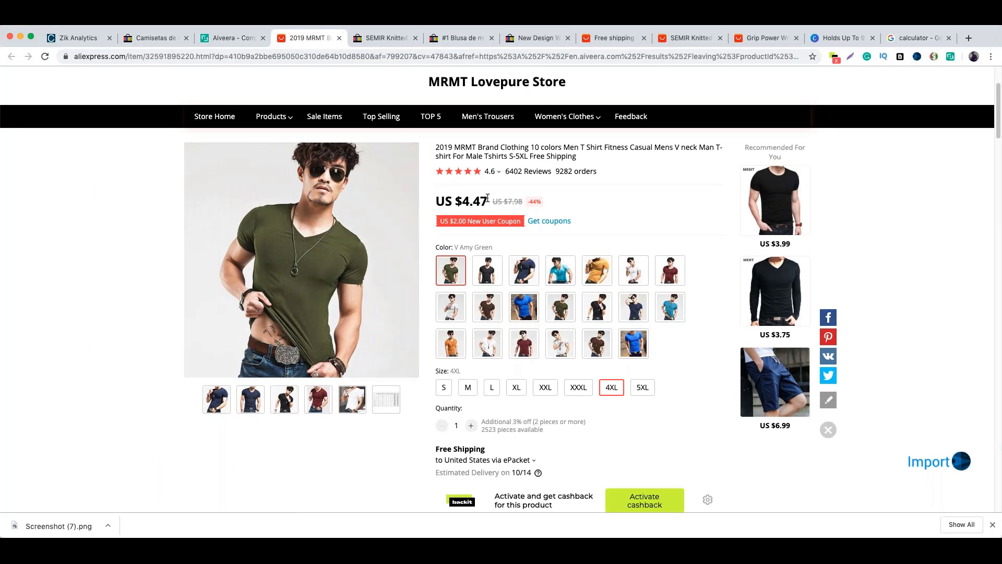
pyautogui.click(906, 37)
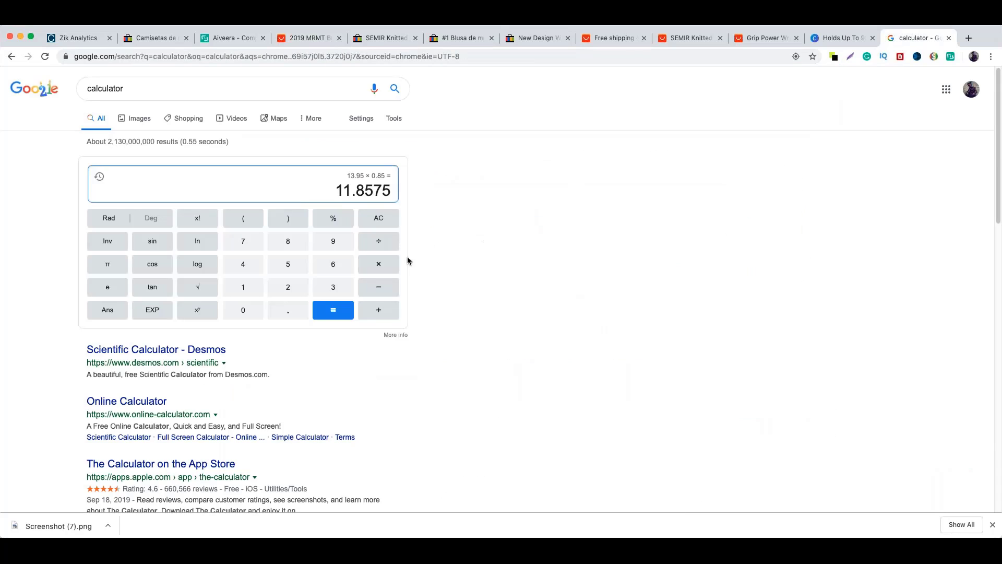
pyautogui.click(382, 287)
pyautogui.click(242, 268)
pyautogui.click(284, 311)
pyautogui.click(243, 266)
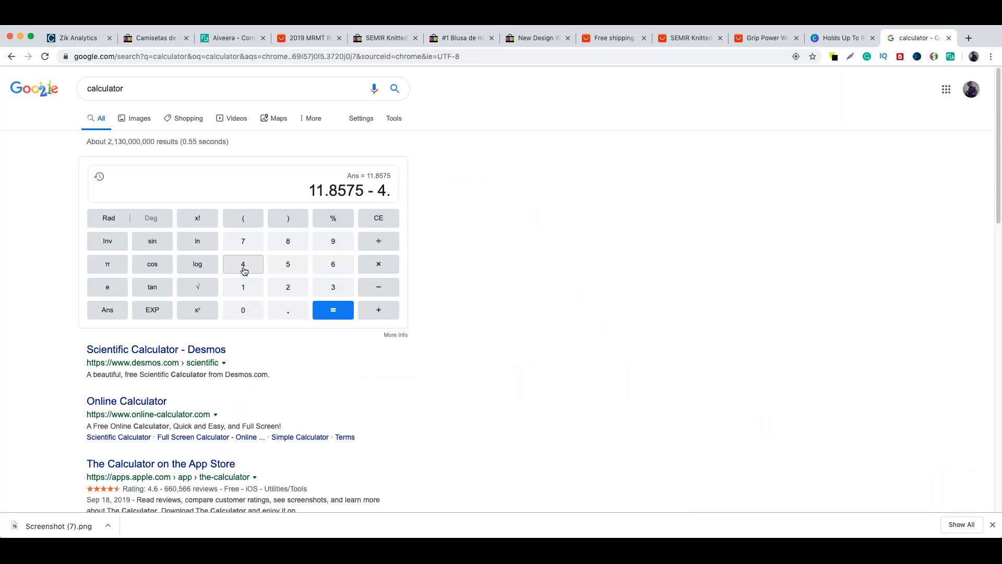
pyautogui.click(243, 241)
pyautogui.click(332, 310)
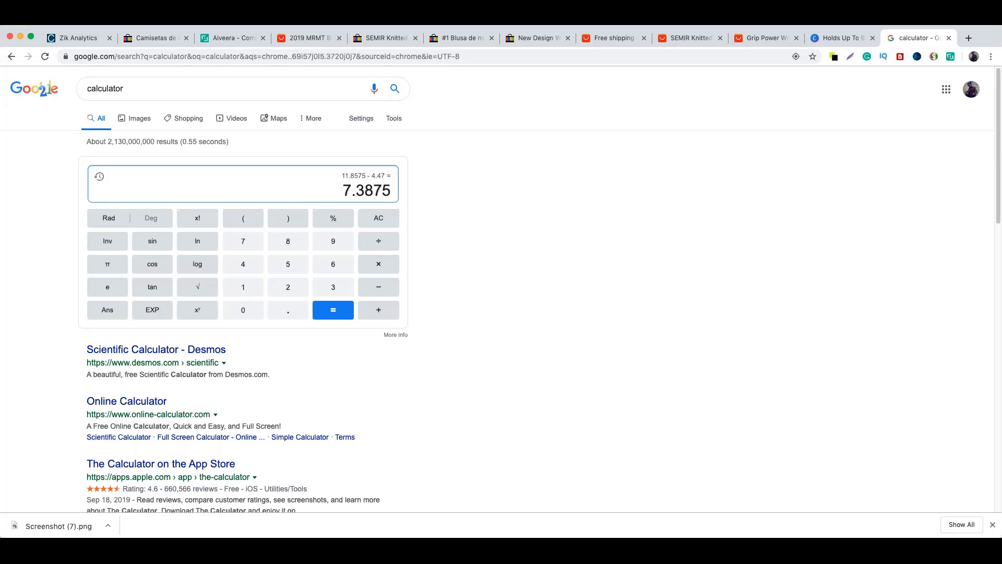
# Step: Return to the Zik Analytics competitor research page and rerun the 30-day eBay search for the same seller
pyautogui.click(163, 39)
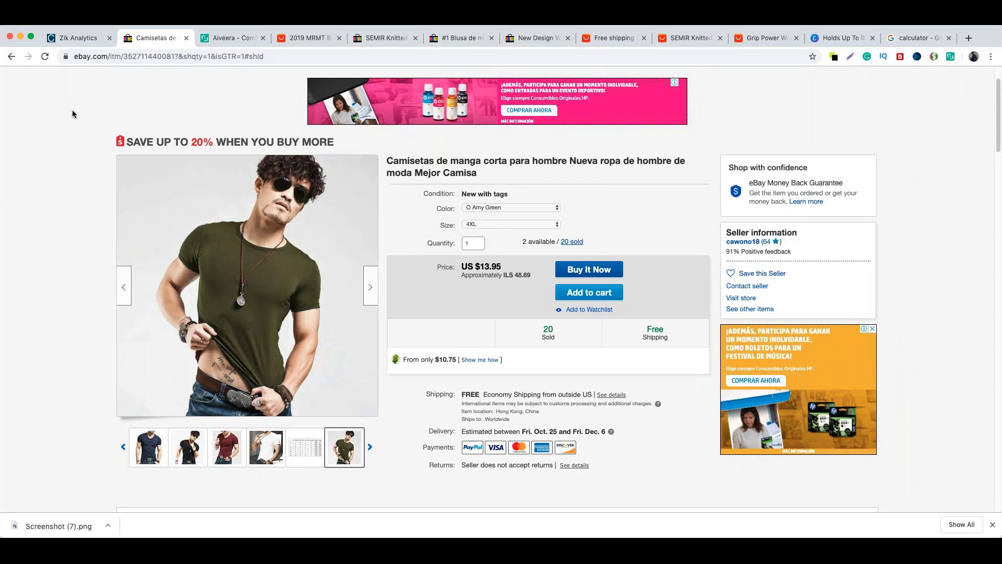
pyautogui.click(75, 38)
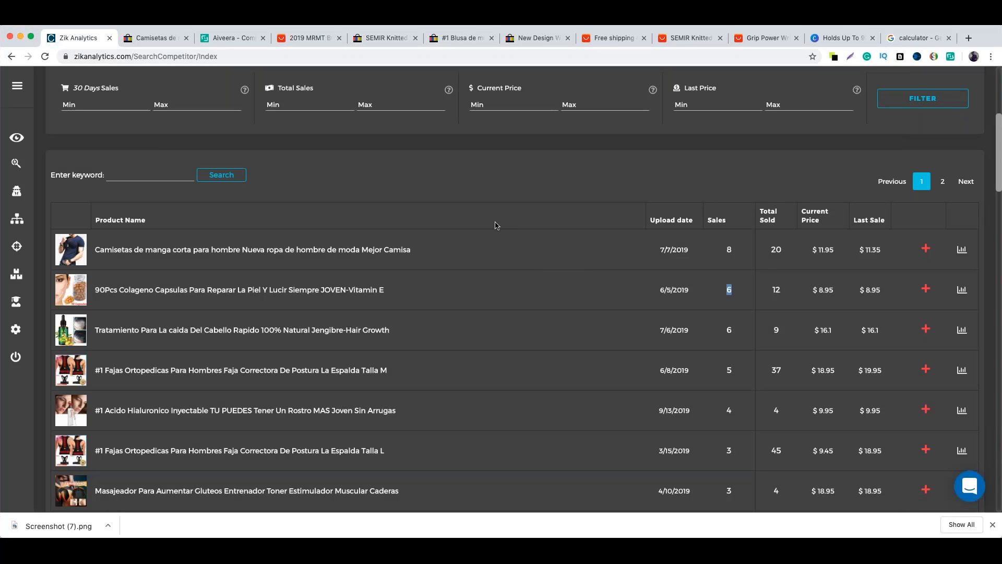
pyautogui.scroll(-1, 492, 287)
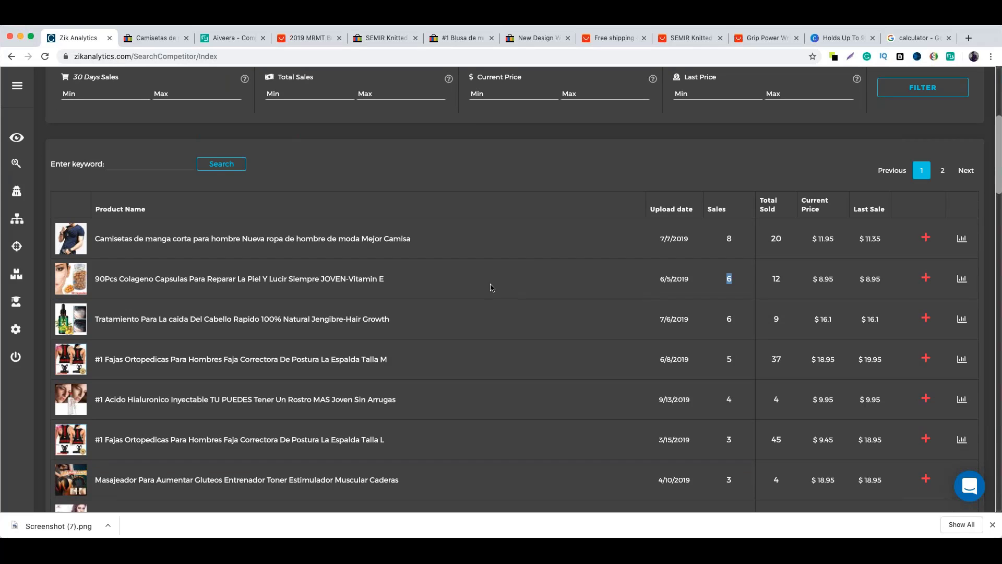
pyautogui.scroll(-1, 489, 286)
pyautogui.scroll(2, 436, 288)
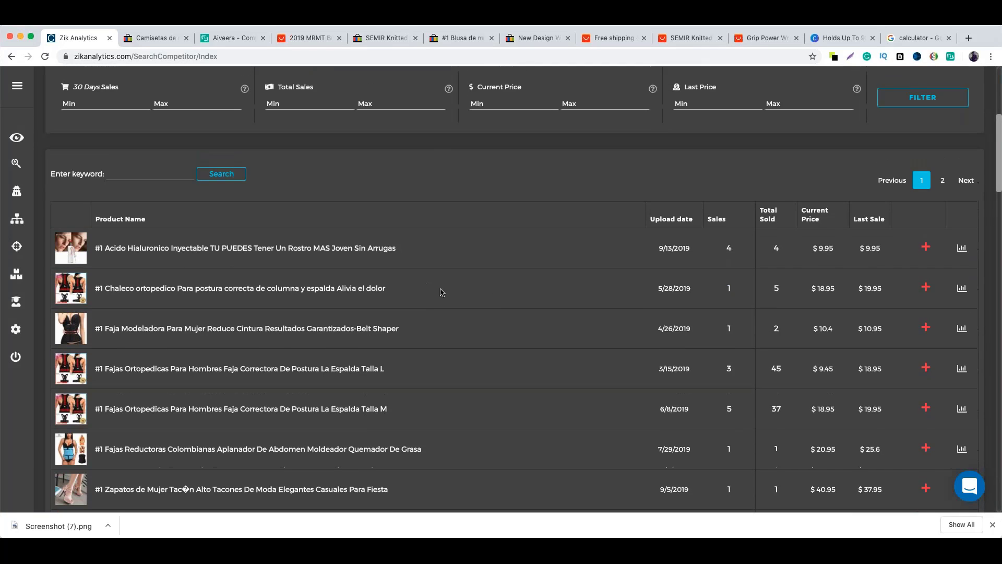
pyautogui.scroll(10, 434, 287)
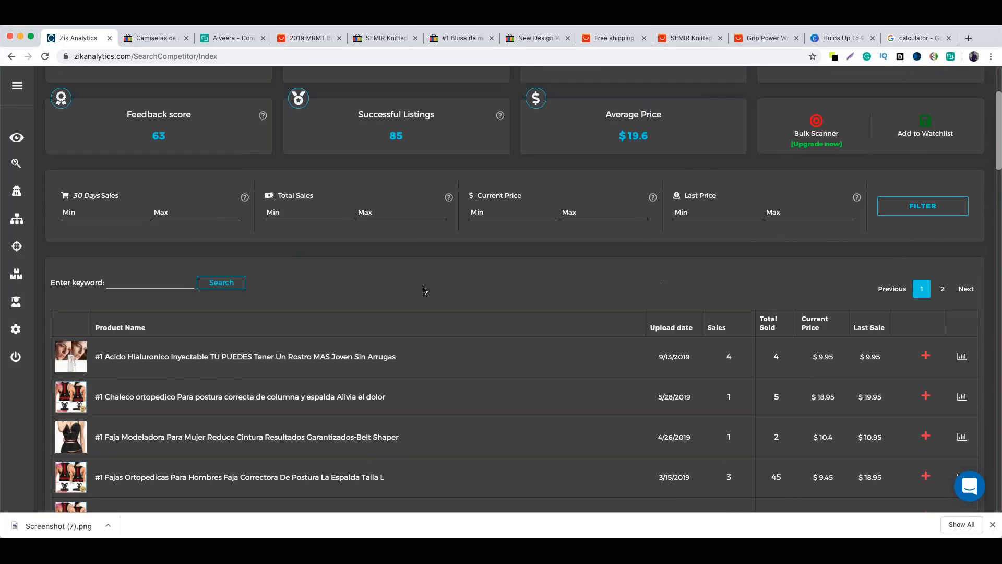
pyautogui.click(765, 99)
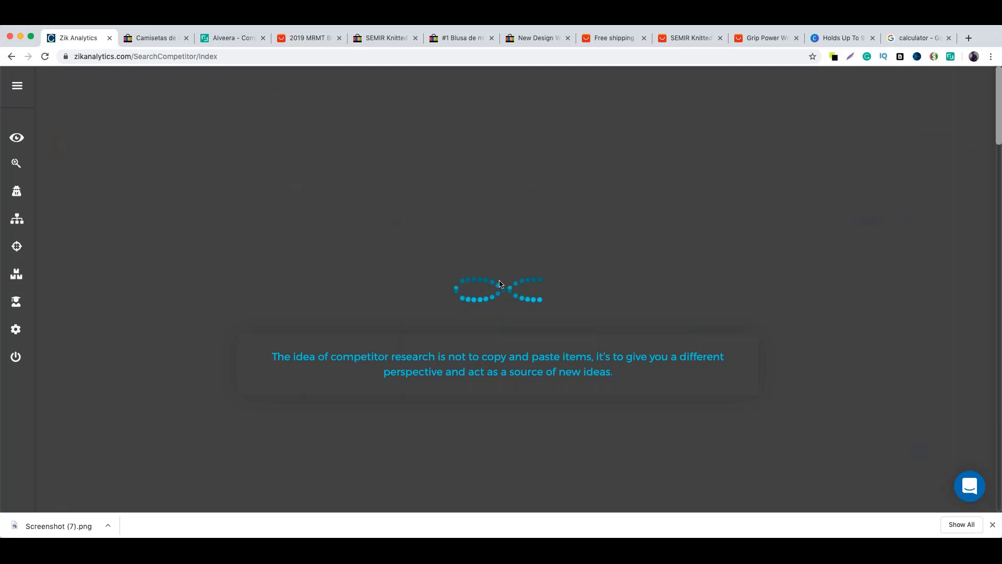
# Step: Review the seller's product list with its upload dates, sales, total sold and prices
pyautogui.scroll(-6, 482, 289)
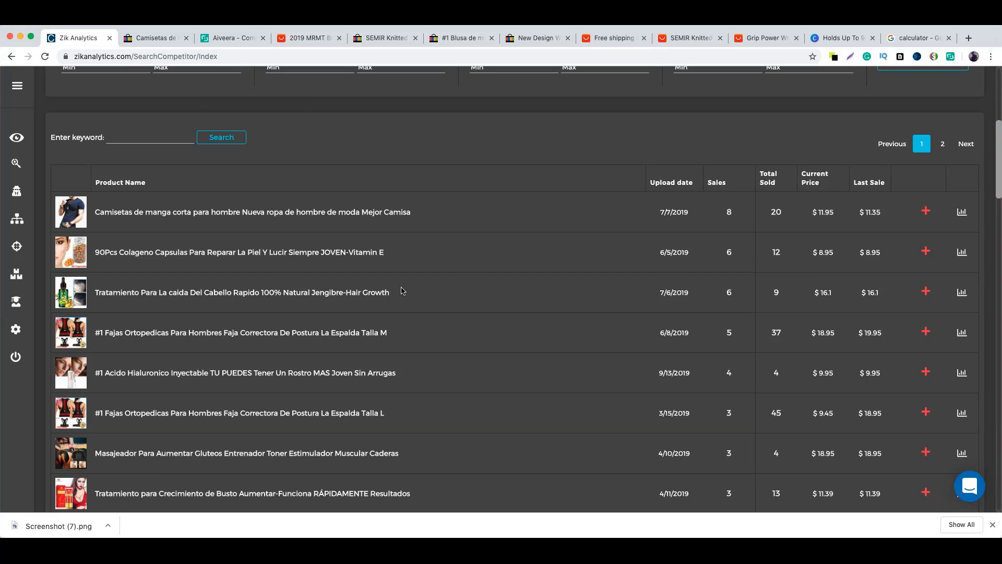
pyautogui.scroll(1, 402, 291)
pyautogui.scroll(1, 401, 292)
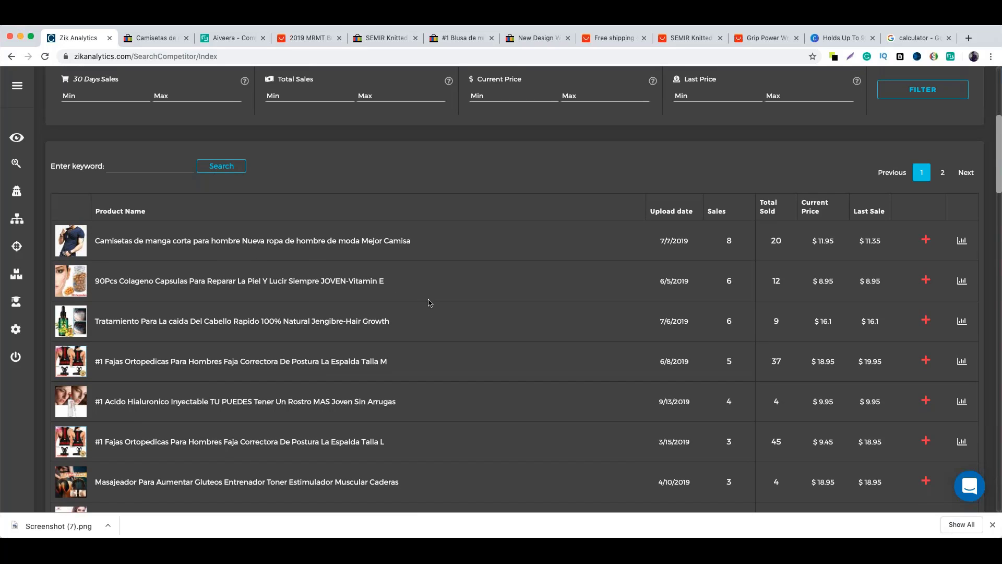
pyautogui.scroll(3, 432, 307)
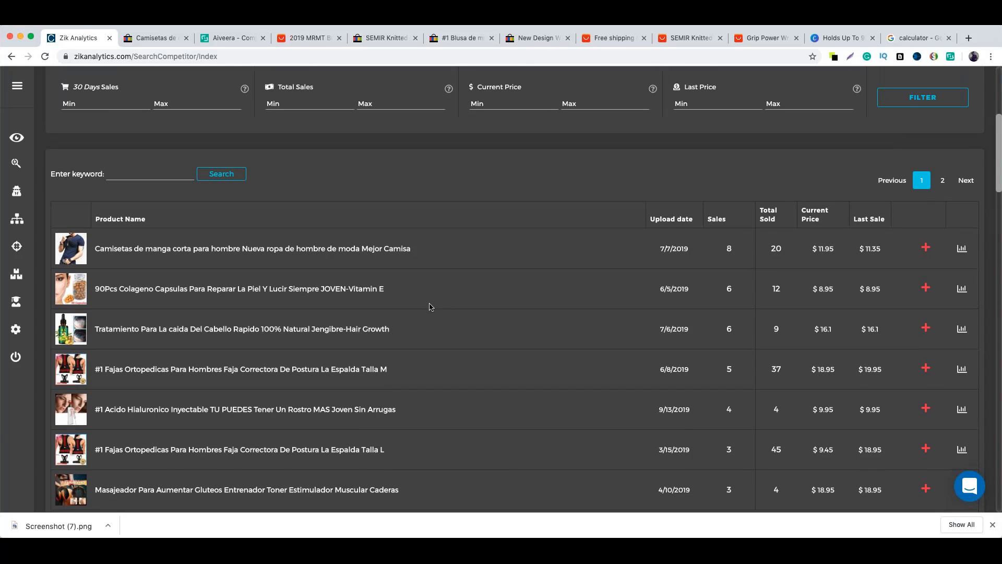
pyautogui.scroll(5, 422, 298)
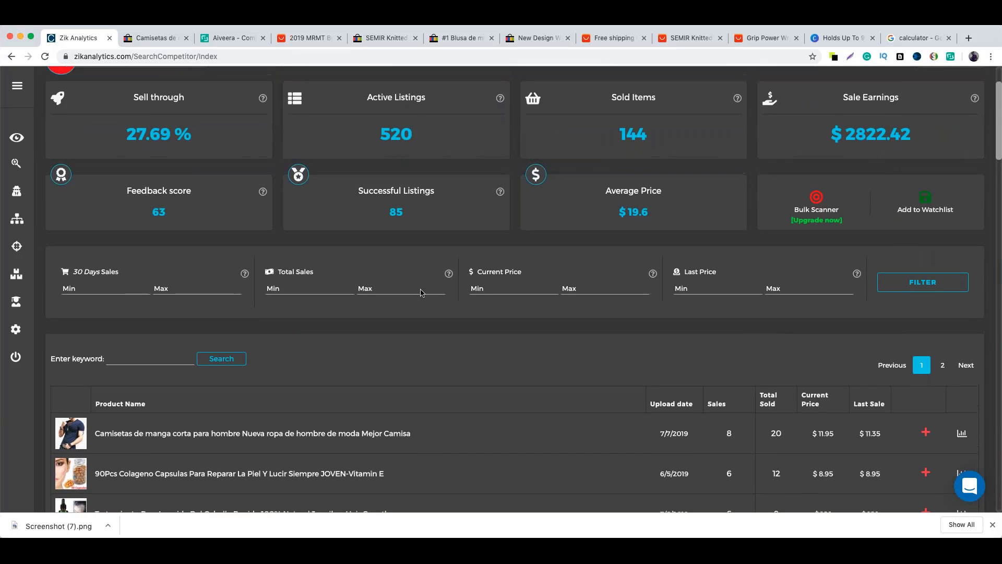
pyautogui.scroll(1, 424, 292)
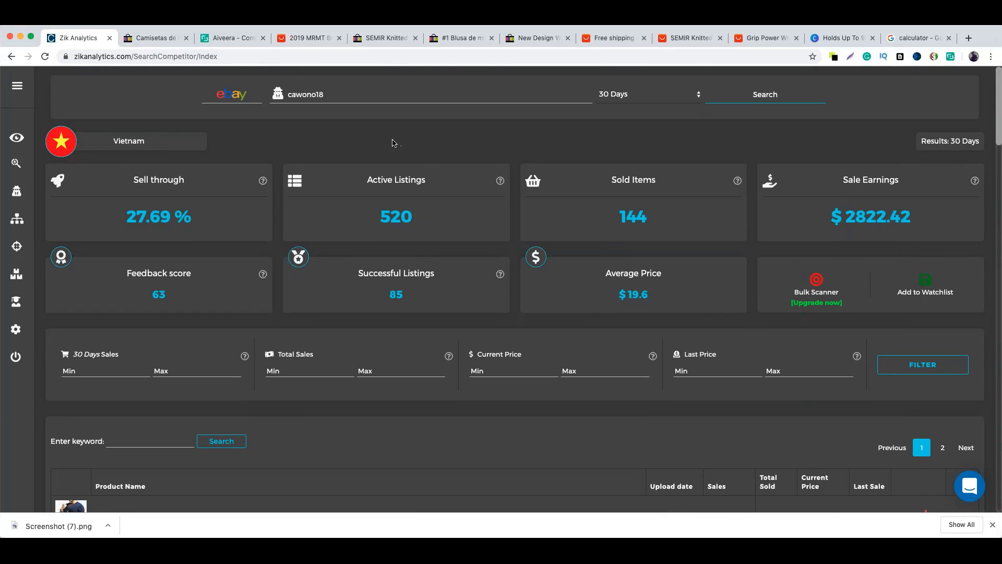
# Step: Examine the seller's name and 30-day statistics, including sell-through, active listings, sold items, sale earnings and average price
pyautogui.moveTo(287, 95); pyautogui.dragTo(326, 97)
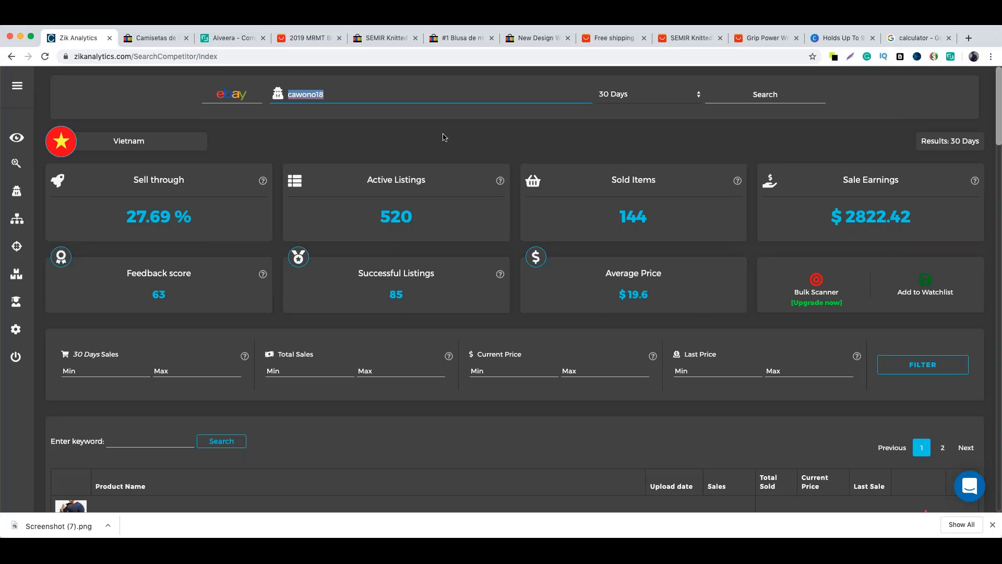
pyautogui.scroll(-1, 579, 180)
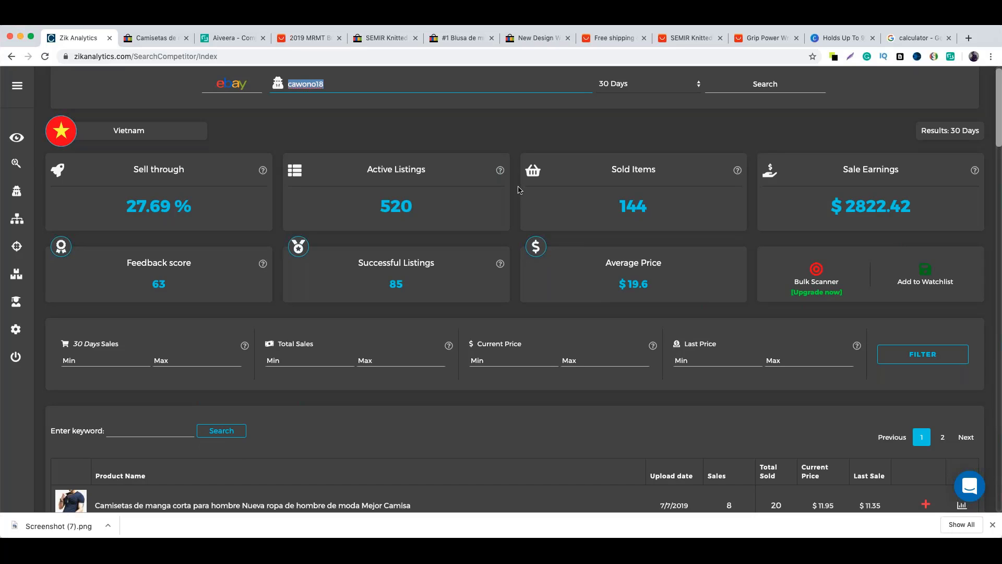
pyautogui.scroll(-1, 521, 202)
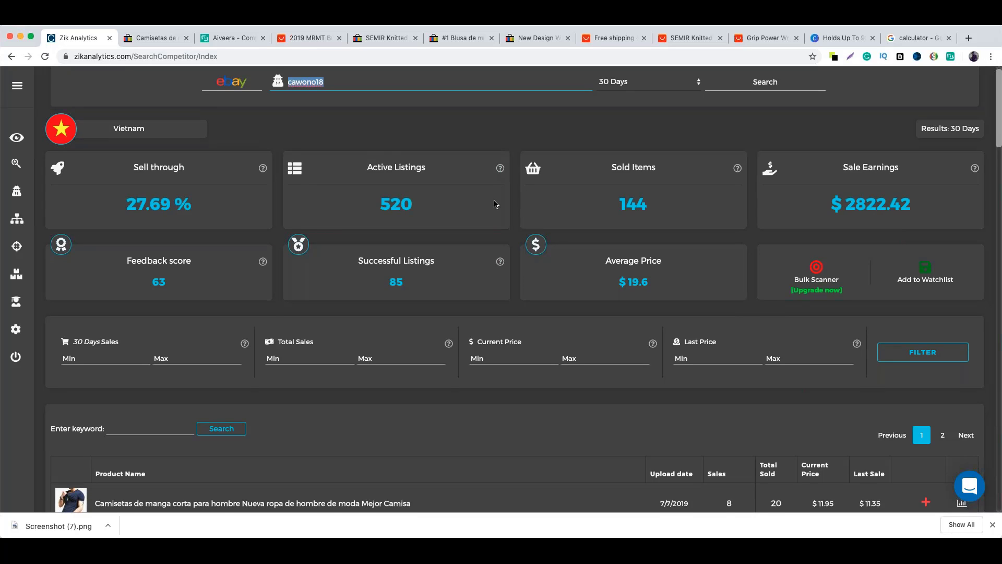
pyautogui.scroll(-3, 493, 209)
pyautogui.scroll(-1, 493, 219)
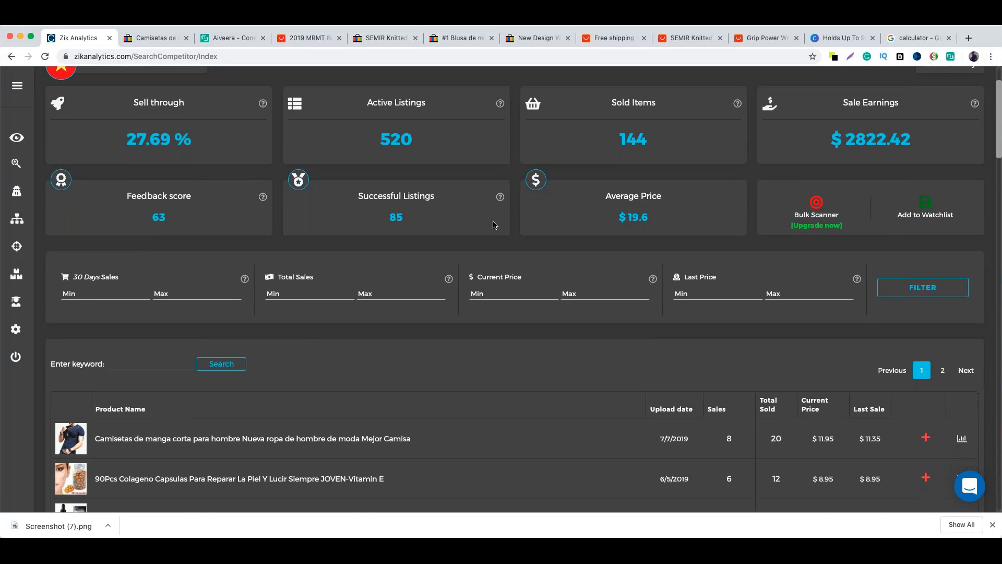
pyautogui.scroll(1, 624, 235)
pyautogui.scroll(1, 625, 238)
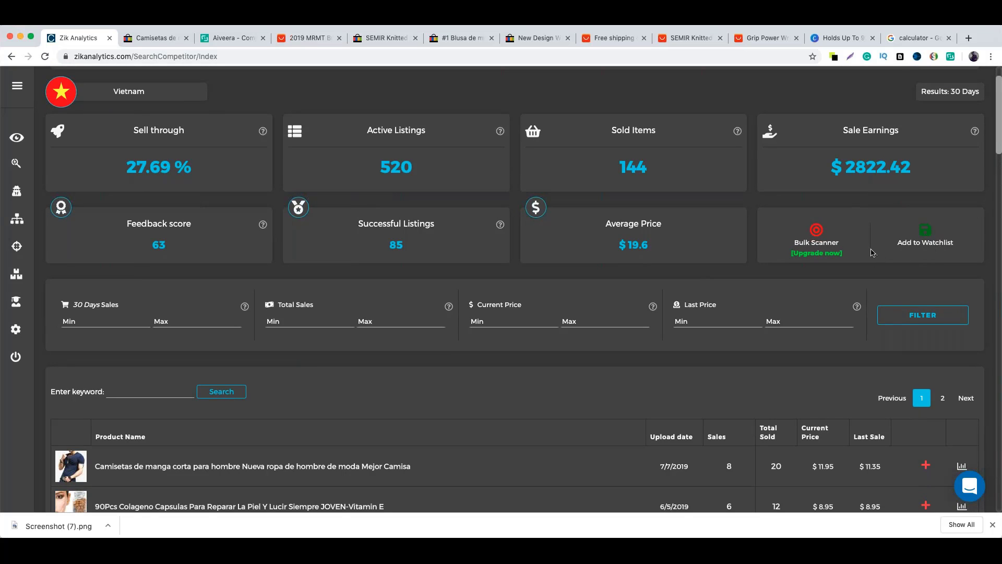
pyautogui.scroll(1, 869, 254)
pyautogui.scroll(1, 671, 221)
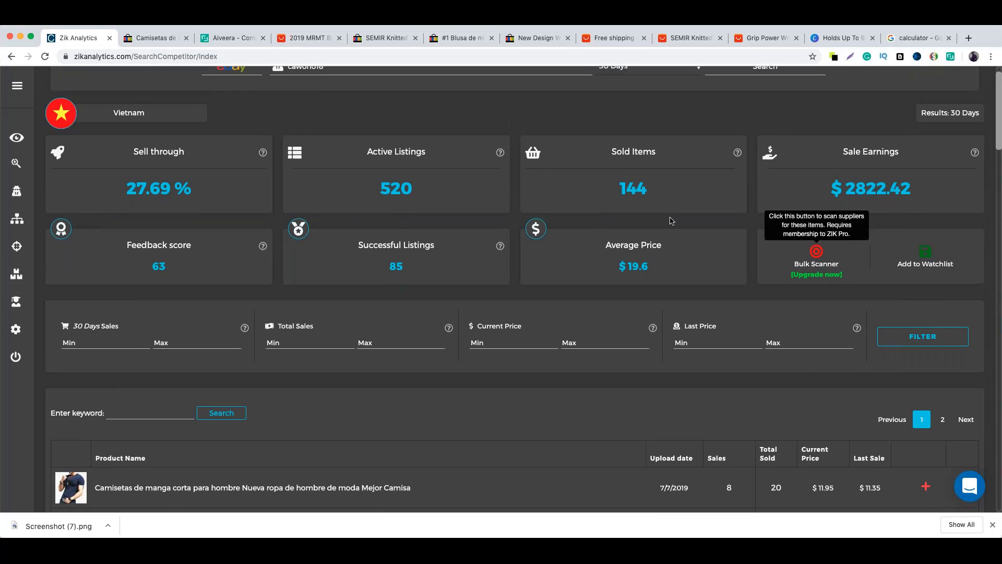
pyautogui.scroll(1, 380, 134)
pyautogui.scroll(-3, 369, 166)
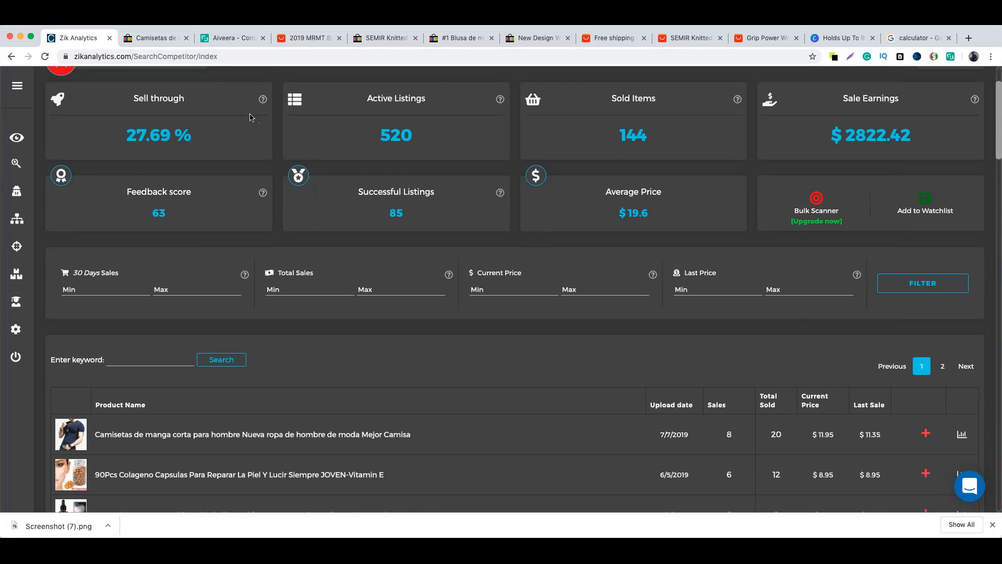
pyautogui.scroll(-1, 321, 143)
pyautogui.scroll(-1, 332, 142)
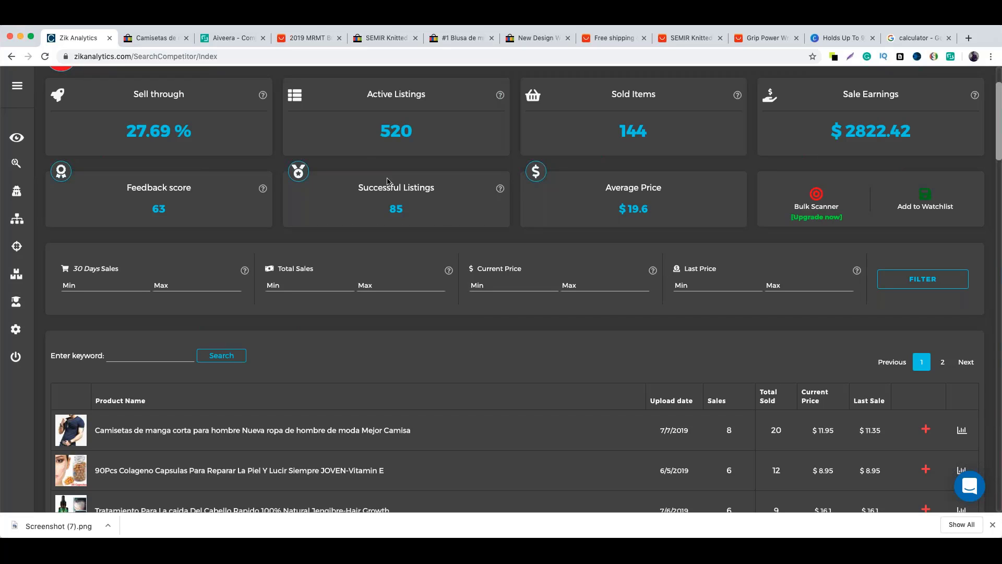
# Step: Switch to the AliExpress T-shirt listing, set the site language to Español and dismiss the cashback pop-up
pyautogui.click(298, 41)
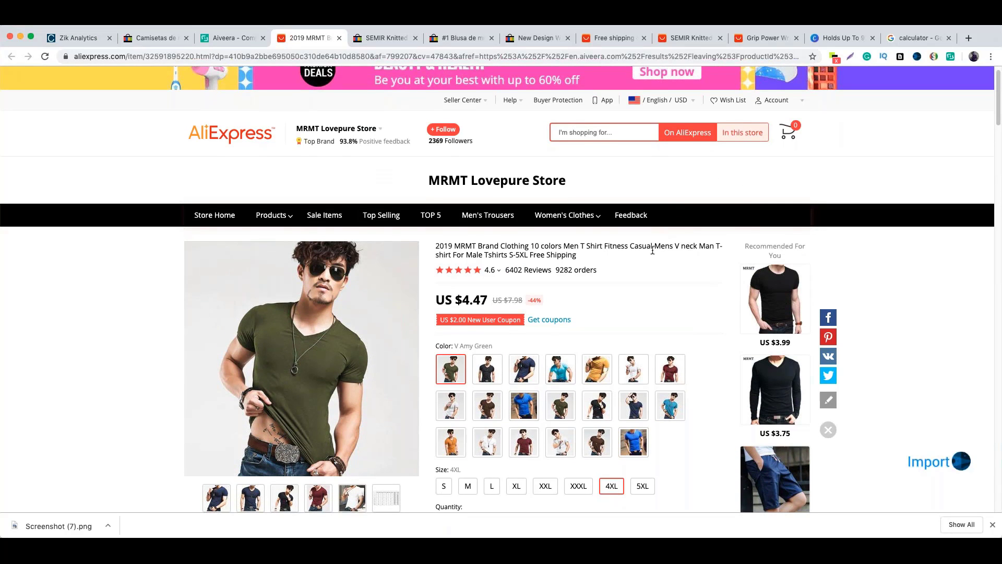
pyautogui.scroll(-1, 652, 252)
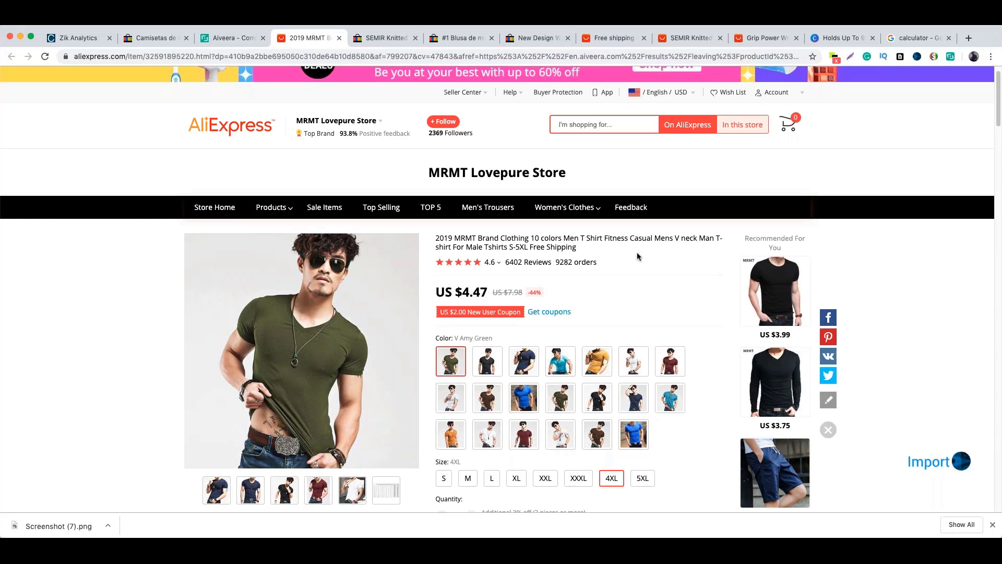
pyautogui.scroll(-1, 637, 257)
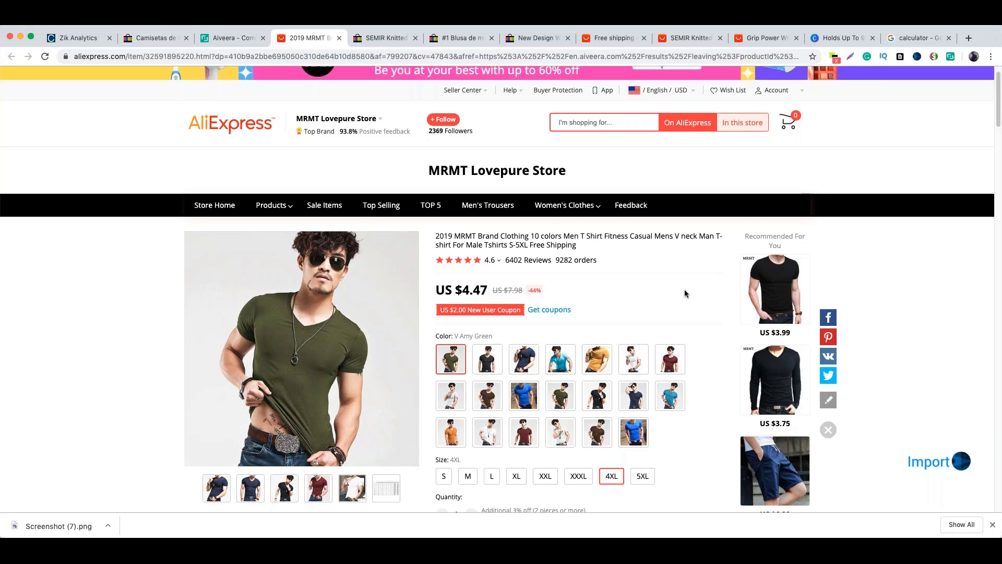
pyautogui.scroll(1, 684, 290)
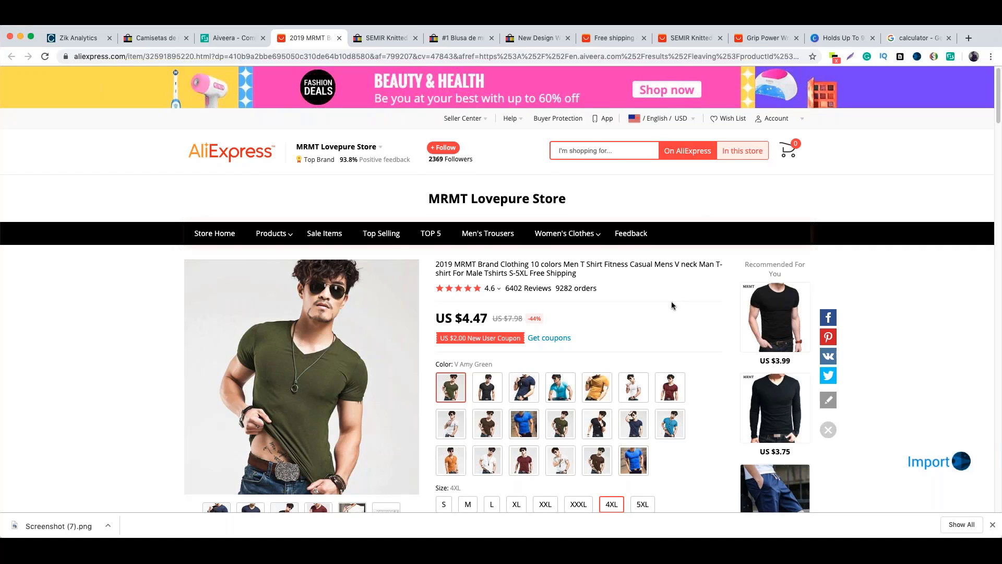
pyautogui.scroll(-1, 671, 302)
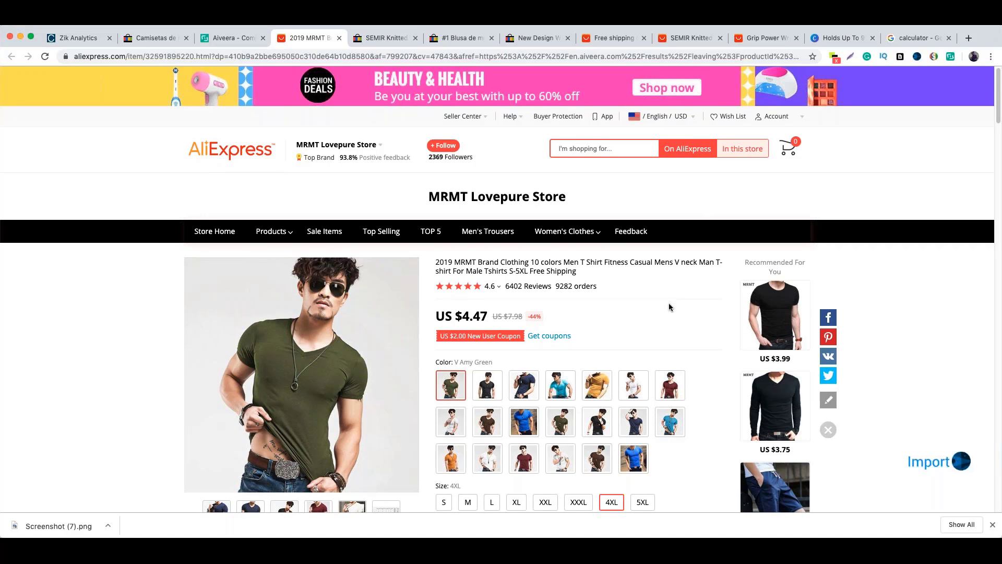
pyautogui.scroll(-1, 669, 303)
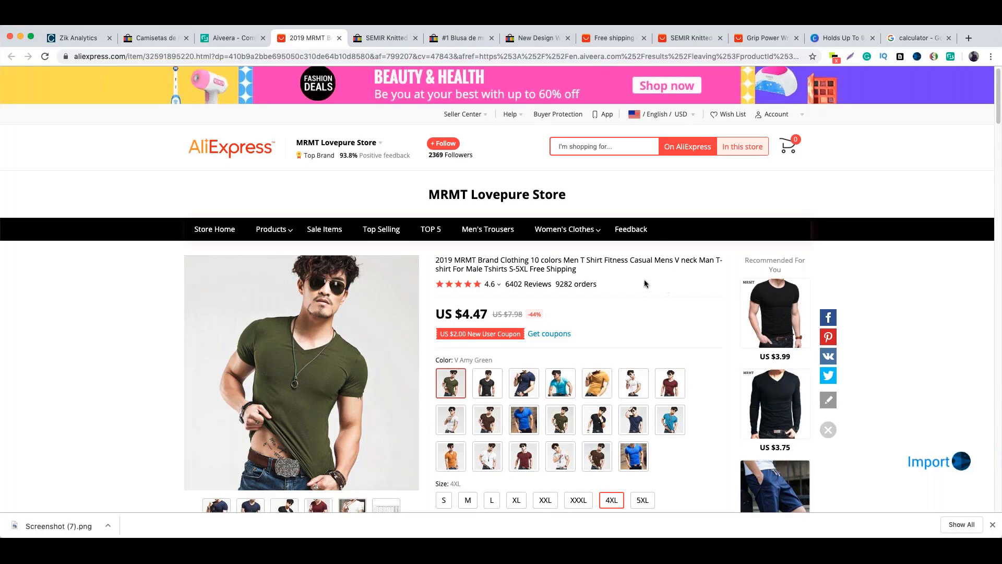
pyautogui.click(689, 119)
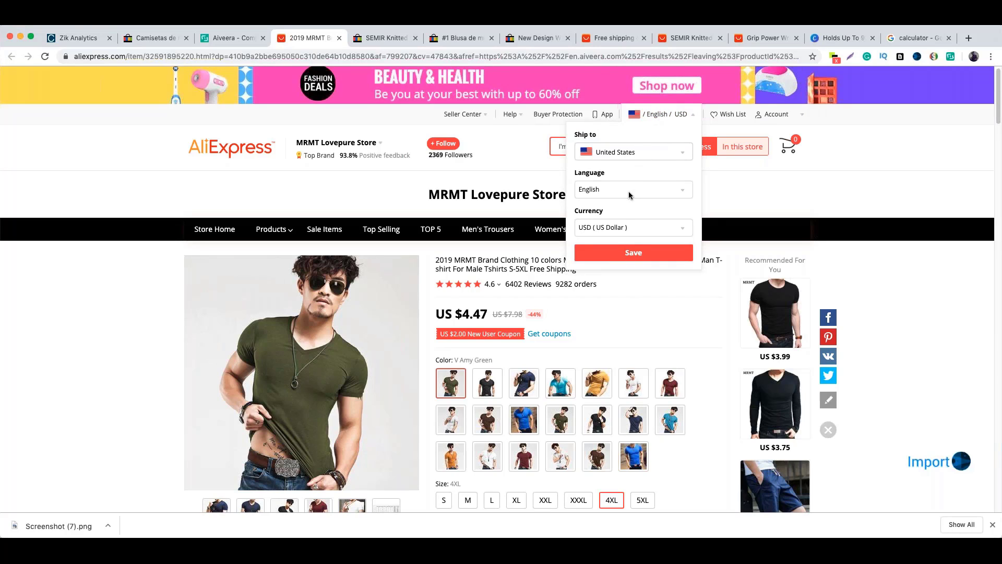
pyautogui.click(629, 194)
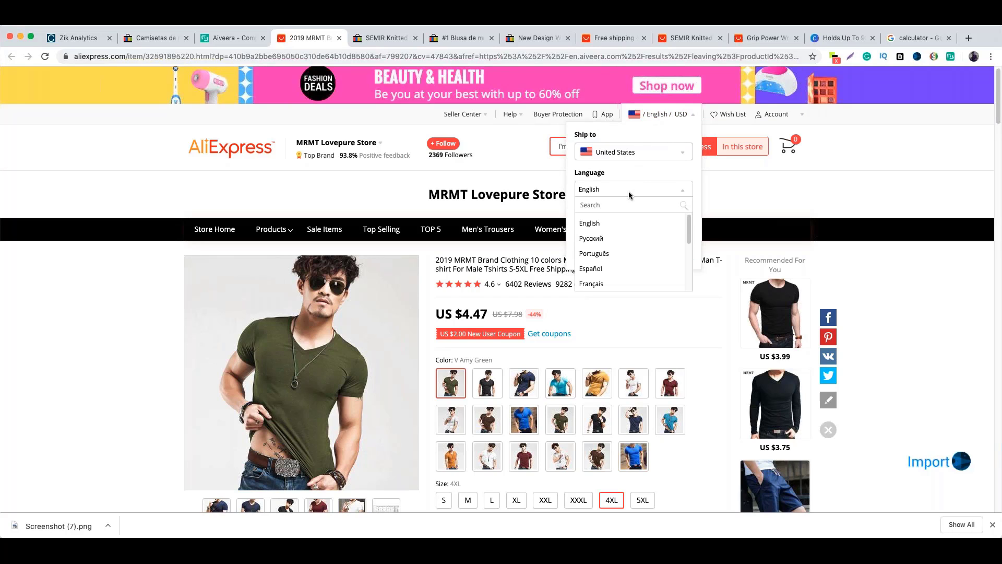
pyautogui.click(601, 269)
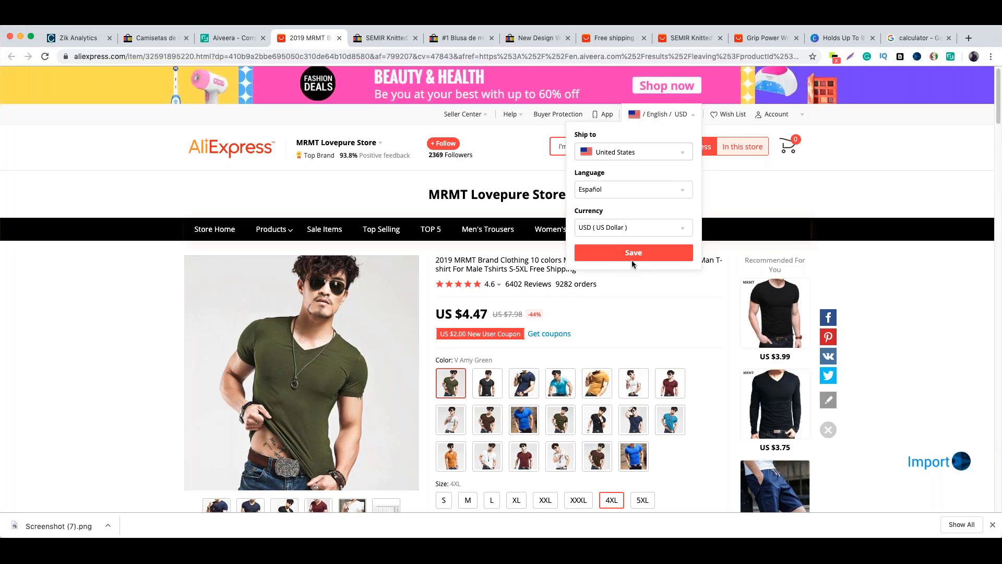
pyautogui.click(629, 261)
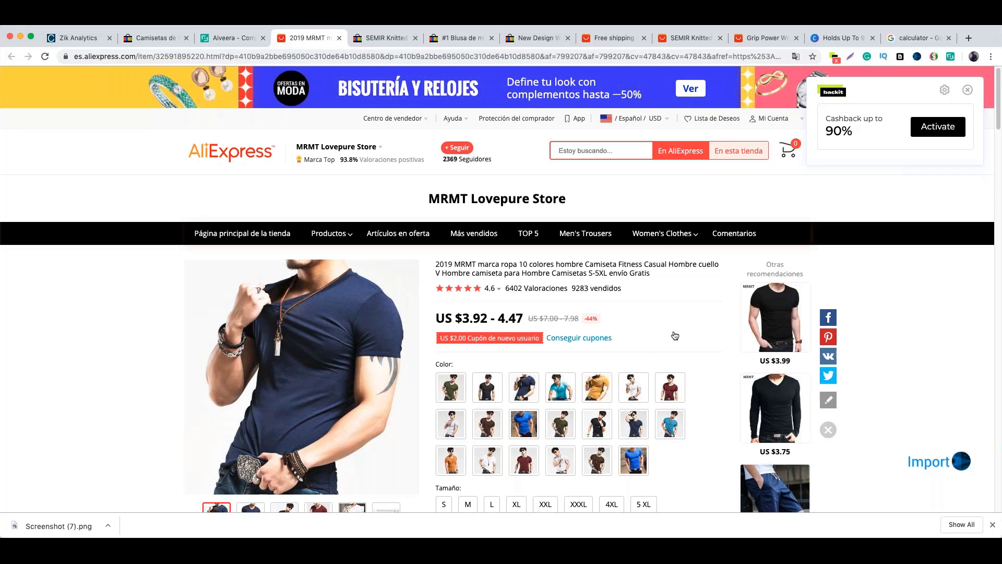
pyautogui.click(968, 90)
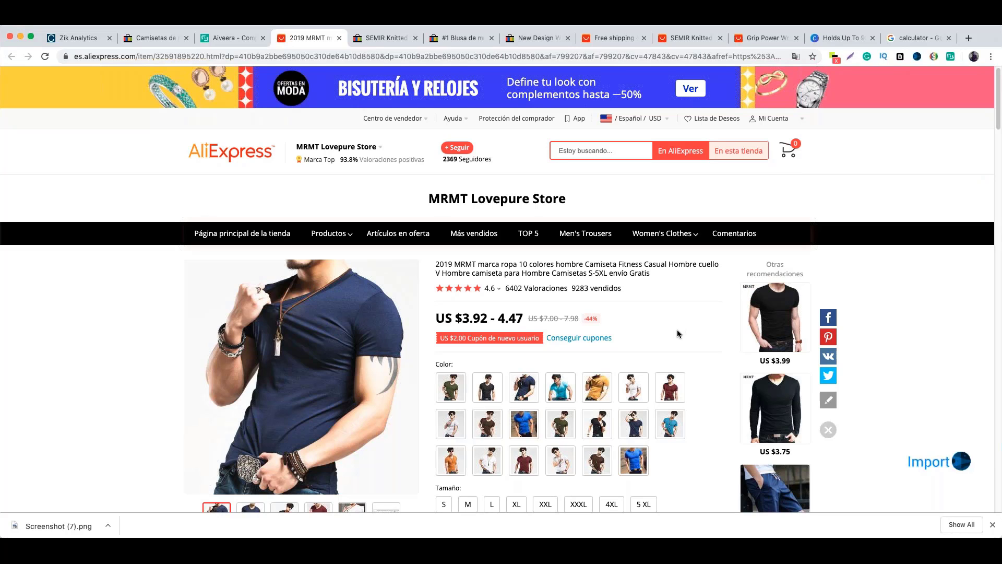
pyautogui.scroll(-1, 678, 330)
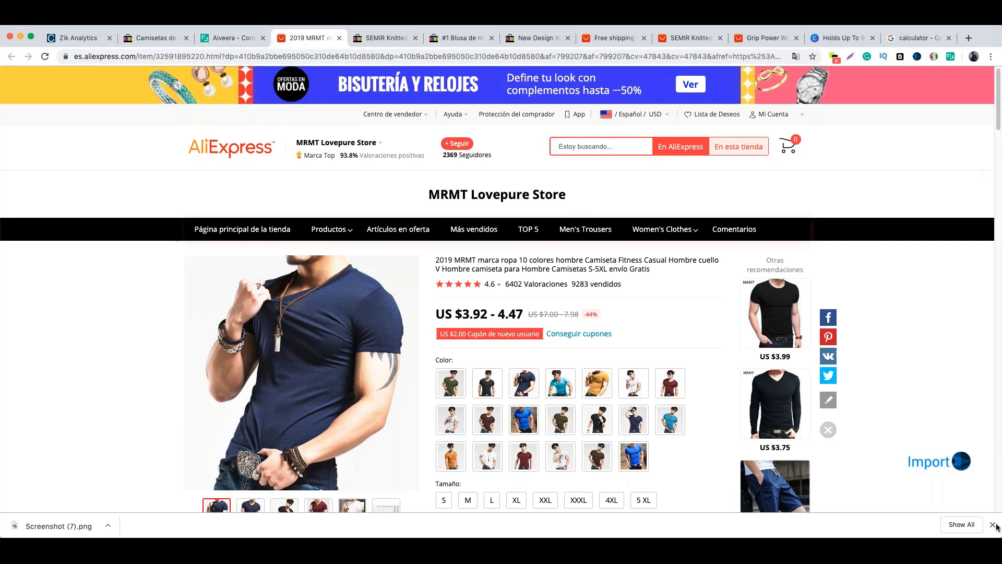
# Step: Close the finished-download bar and set the AliExpress T-shirt listing's site language to English
pyautogui.click(994, 525)
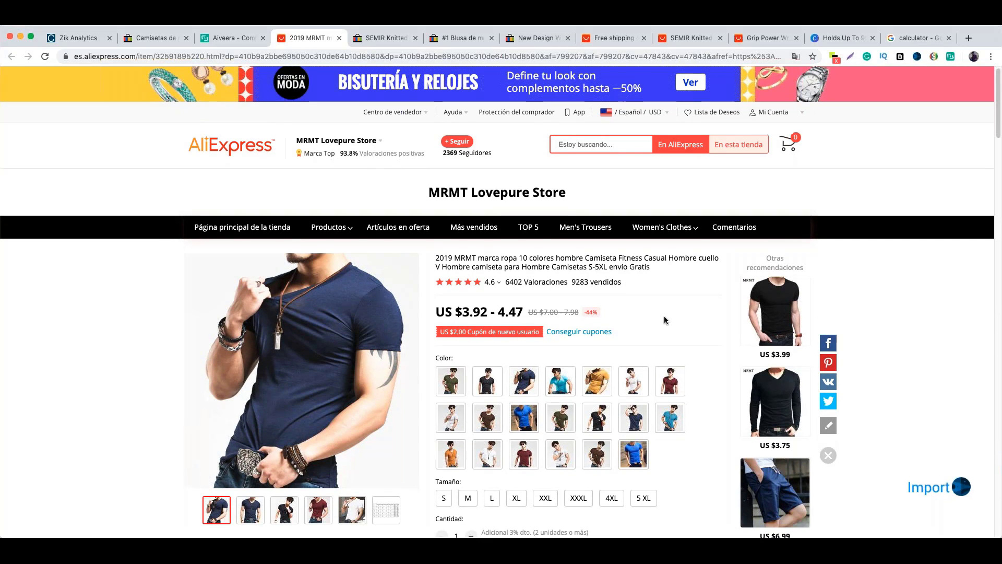
pyautogui.scroll(-1, 656, 314)
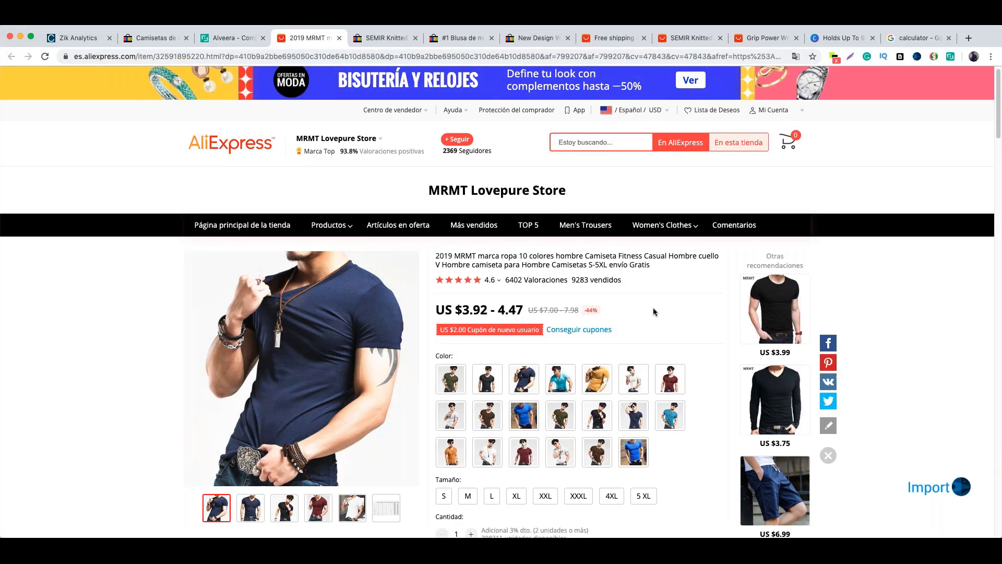
pyautogui.scroll(-1, 653, 312)
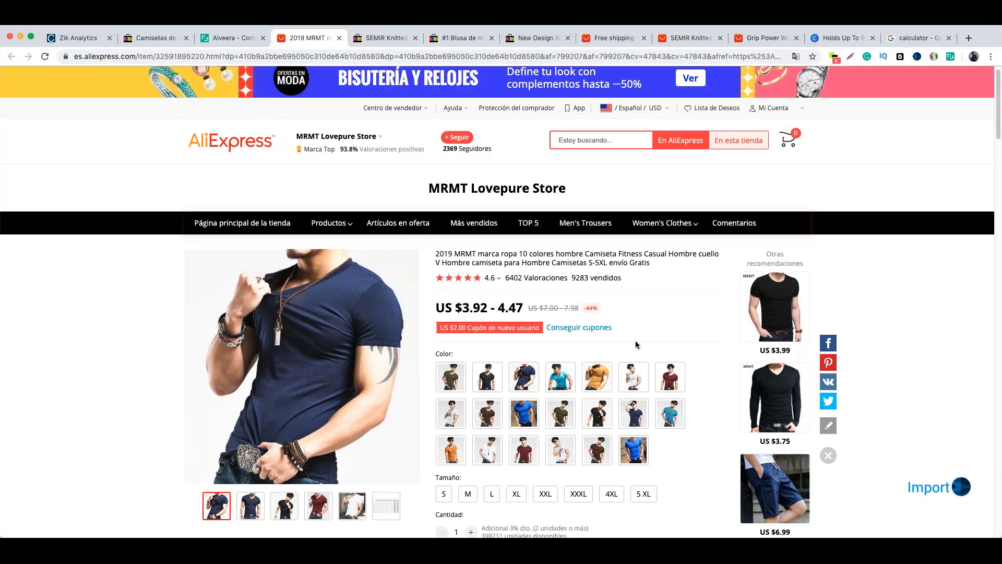
pyautogui.scroll(-1, 635, 342)
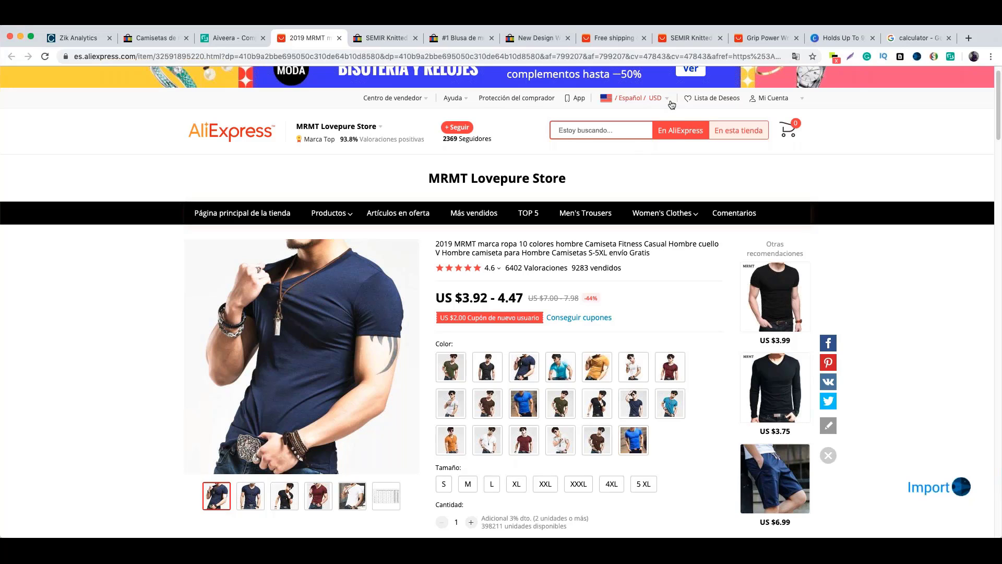
pyautogui.moveTo(672, 105)
pyautogui.click(636, 173)
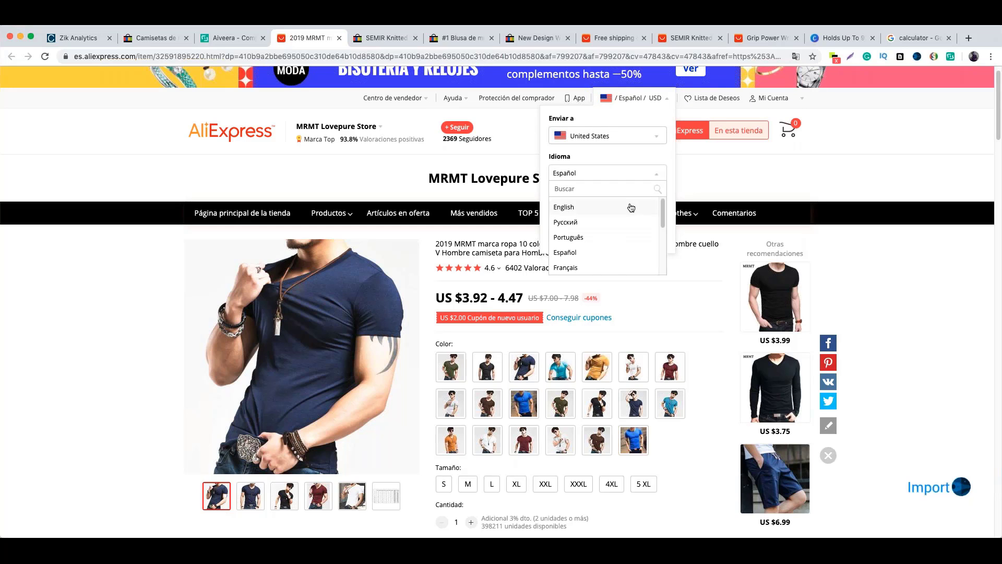
pyautogui.click(631, 206)
pyautogui.click(644, 242)
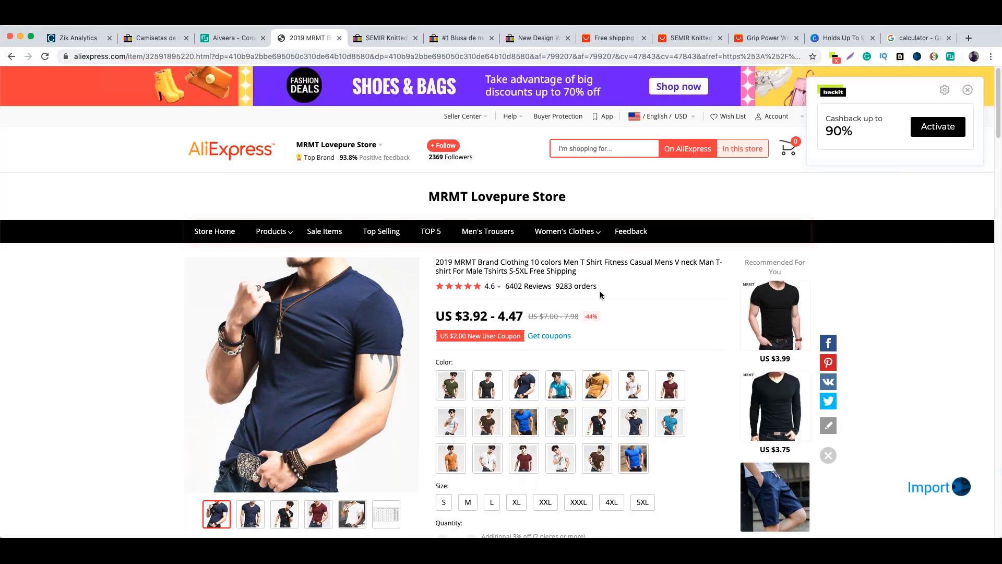
# Step: Review the T-shirt's shipping methods to the United States, comparing delivery dates, costs, tracking and carriers, and close the list
pyautogui.scroll(-2, 600, 295)
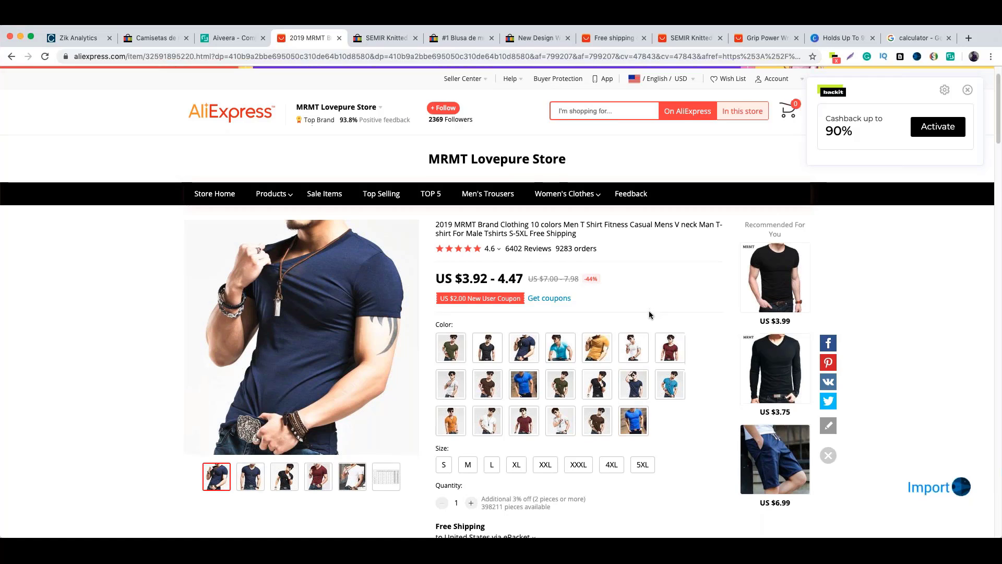
pyautogui.scroll(-1, 650, 315)
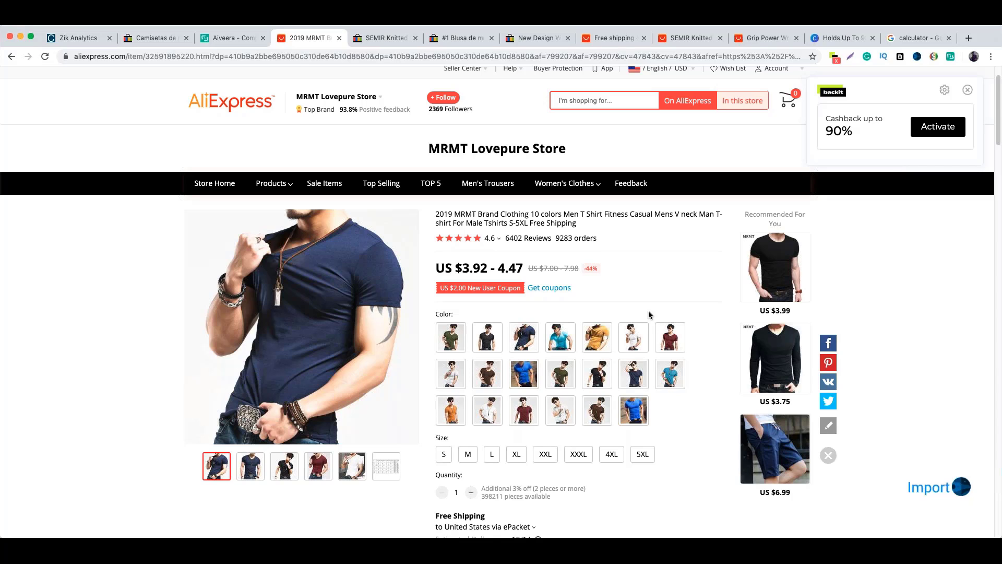
pyautogui.scroll(-5, 694, 421)
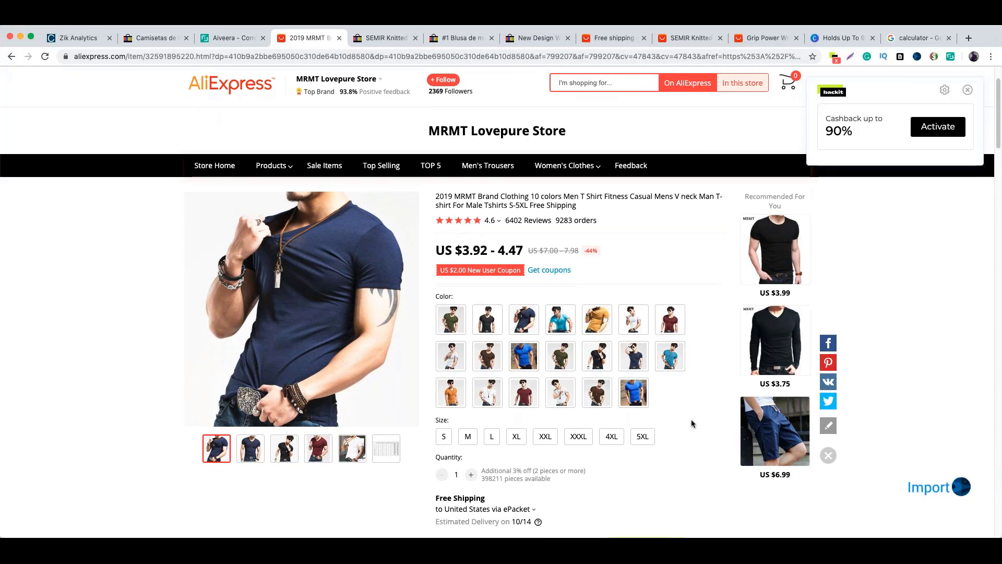
pyautogui.click(527, 403)
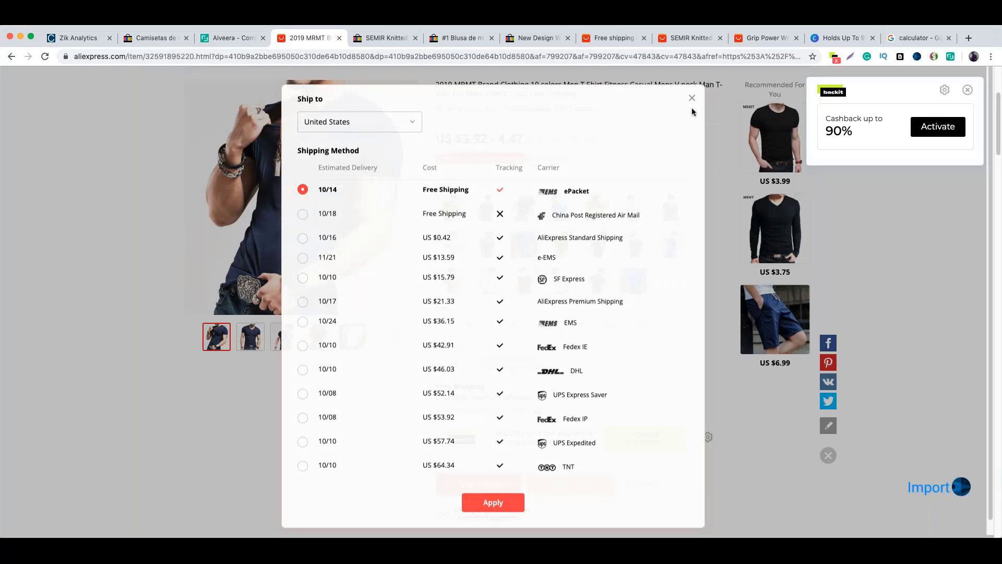
pyautogui.click(696, 103)
pyautogui.scroll(1, 704, 283)
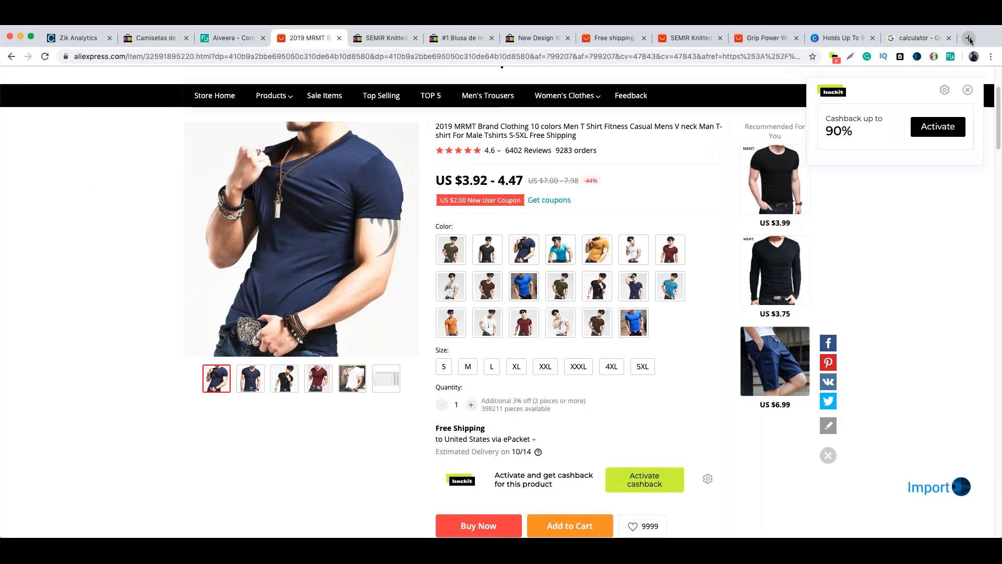
pyautogui.click(969, 38)
pyautogui.write('https://parcelsapp.com/en')
pyautogui.press('Return')
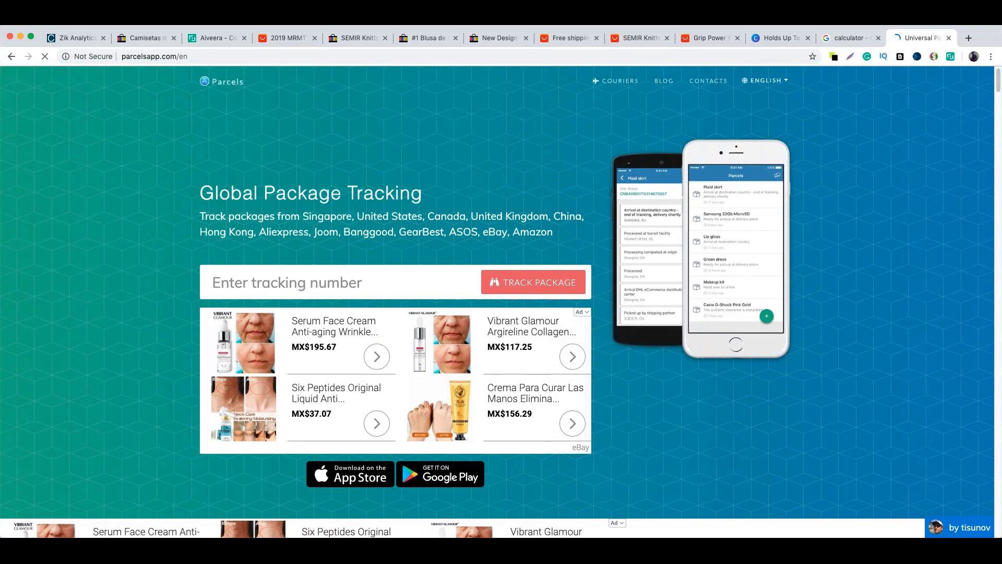
# Step: Return to the AliExpress T-shirt listing and dismiss the cashback pop-up
pyautogui.click(265, 42)
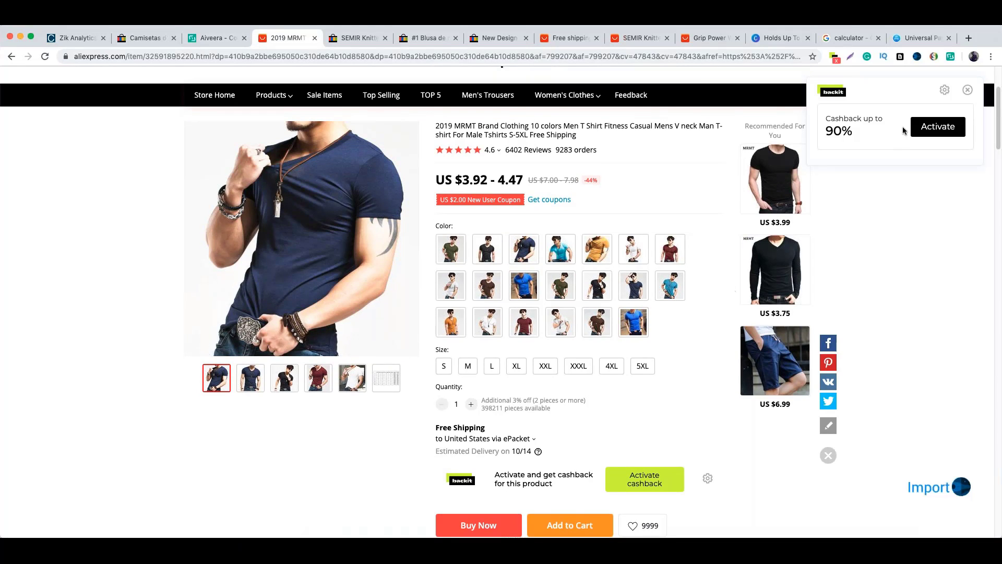
pyautogui.click(968, 90)
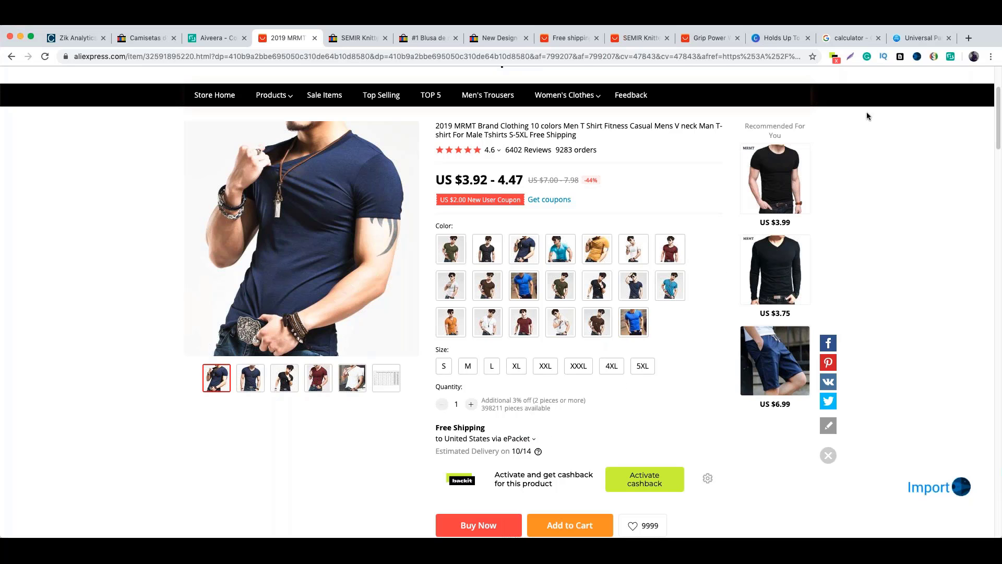
# Step: Switch to the Parcels site and examine its tracking number field and the marketplaces it supports, including eBay and AliExpress
pyautogui.click(905, 46)
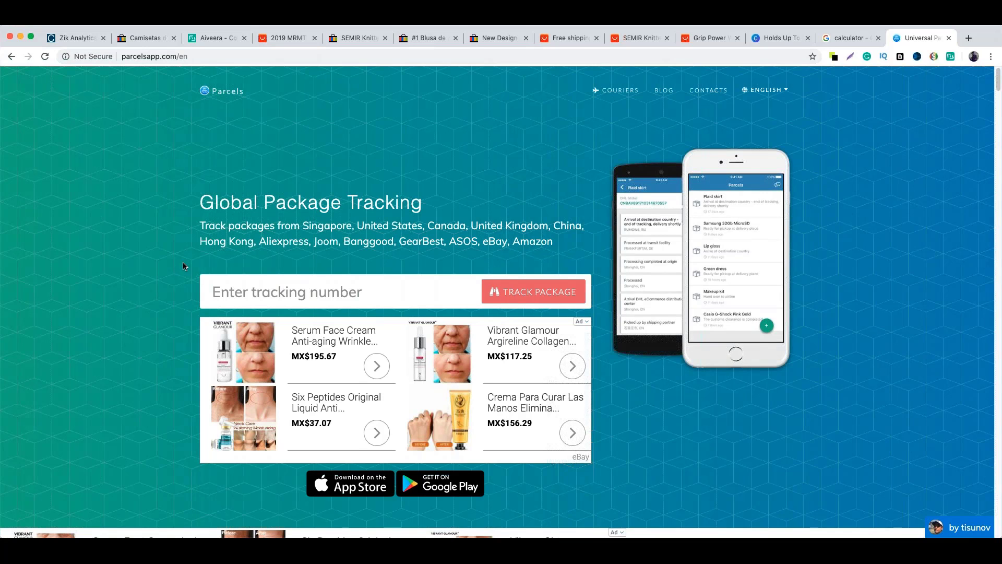
pyautogui.scroll(-7, 726, 386)
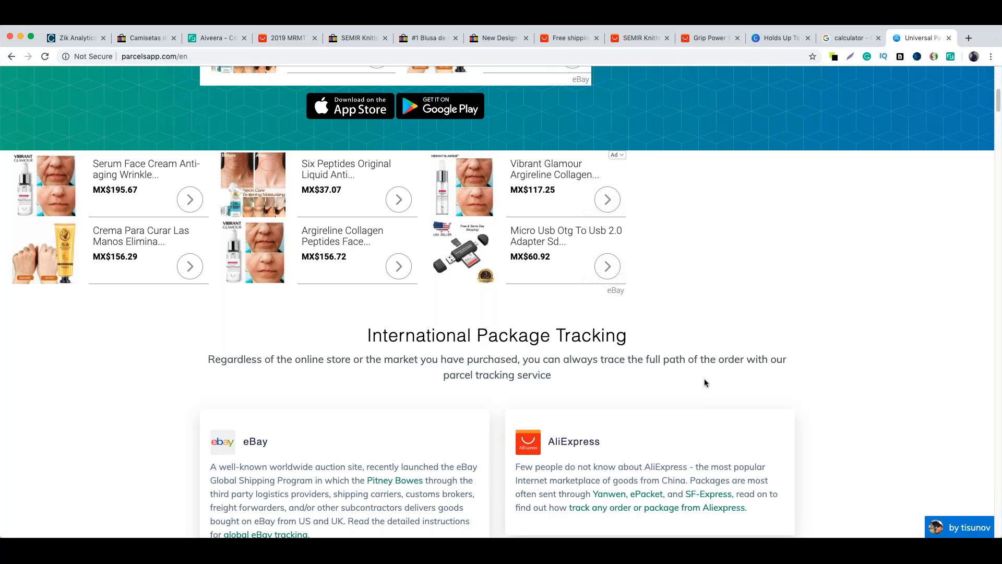
pyautogui.scroll(-1, 704, 378)
pyautogui.scroll(-1, 704, 383)
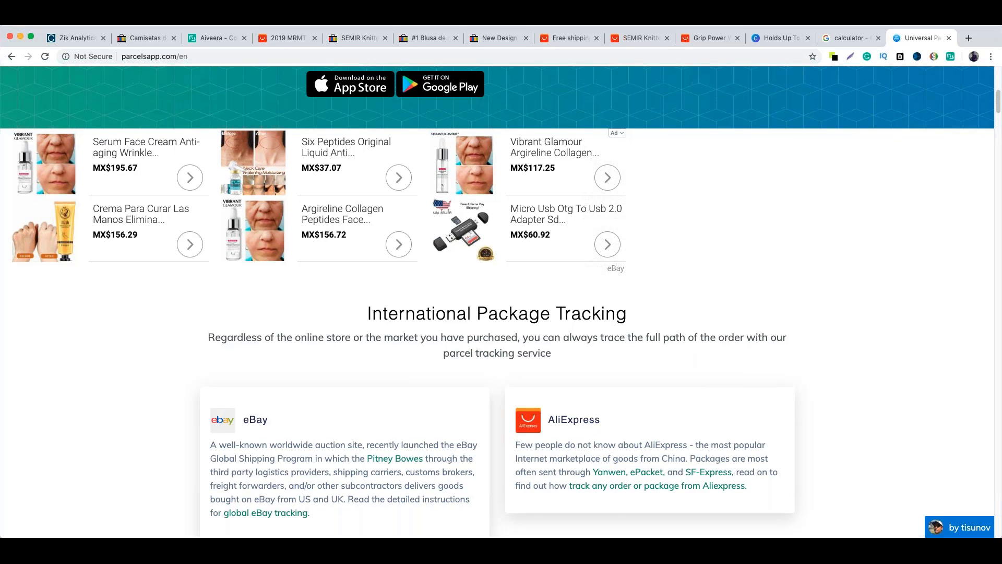
pyautogui.scroll(-5, 719, 326)
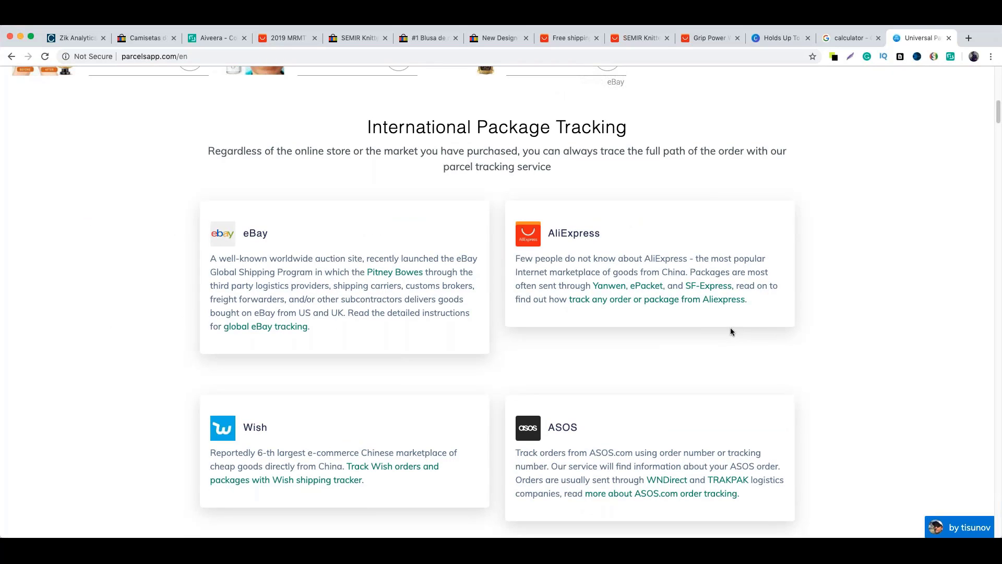
pyautogui.scroll(4, 731, 332)
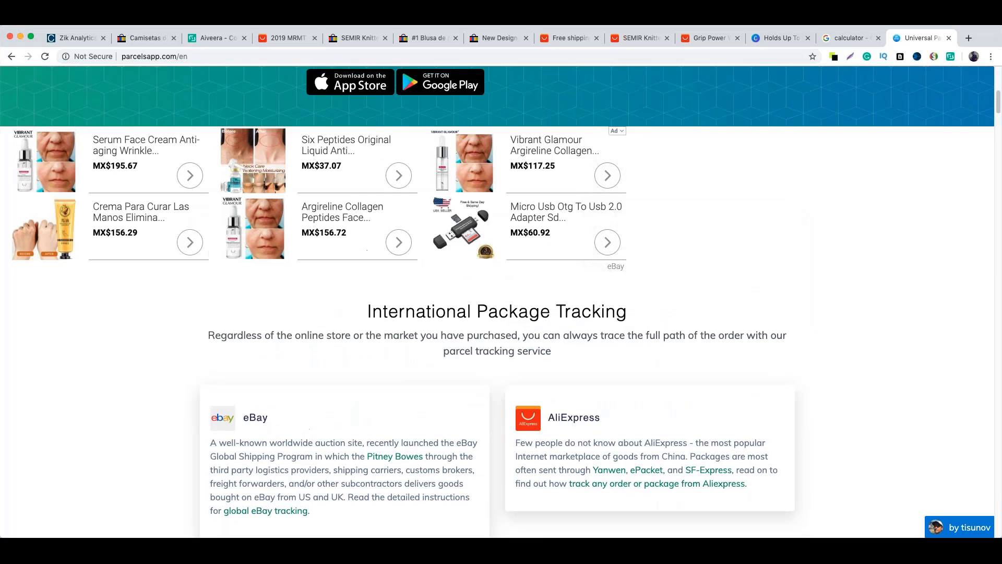
pyautogui.scroll(5, 746, 320)
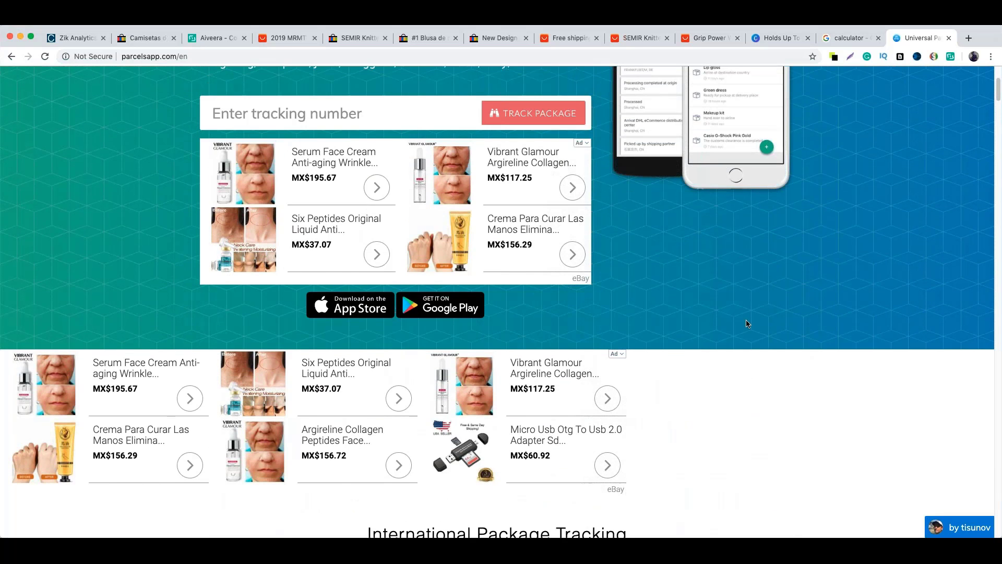
pyautogui.scroll(3, 747, 324)
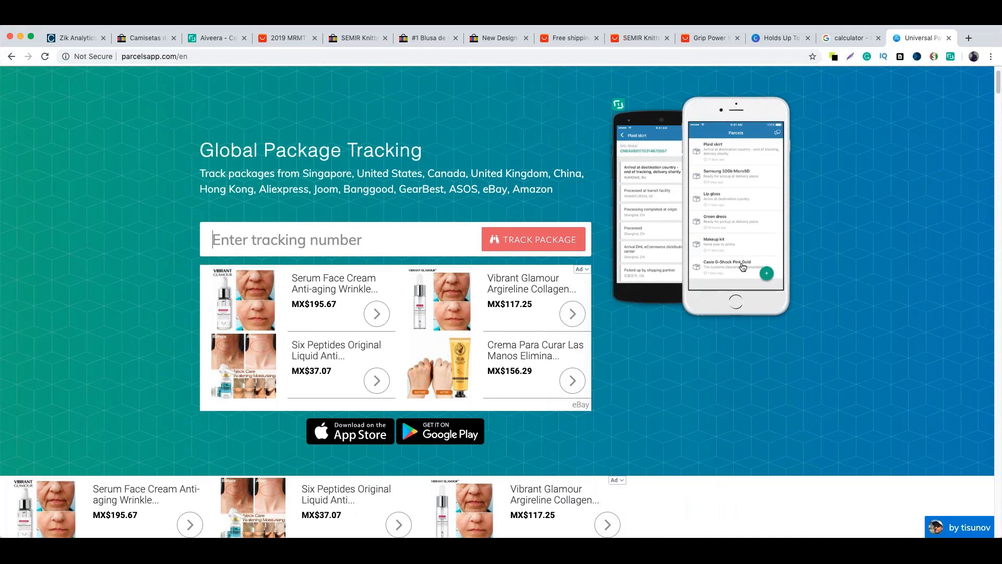
pyautogui.scroll(2, 743, 267)
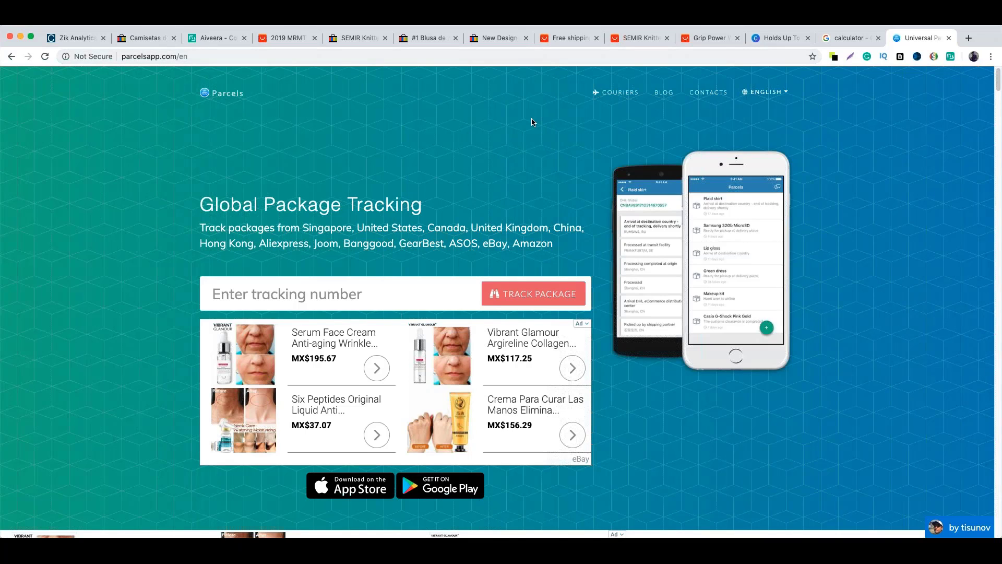
pyautogui.scroll(-2, 533, 149)
pyautogui.scroll(2, 527, 146)
# Step: Close the package tracking and calculator tabs and return to the eBay men's T-shirt listing
pyautogui.click(950, 38)
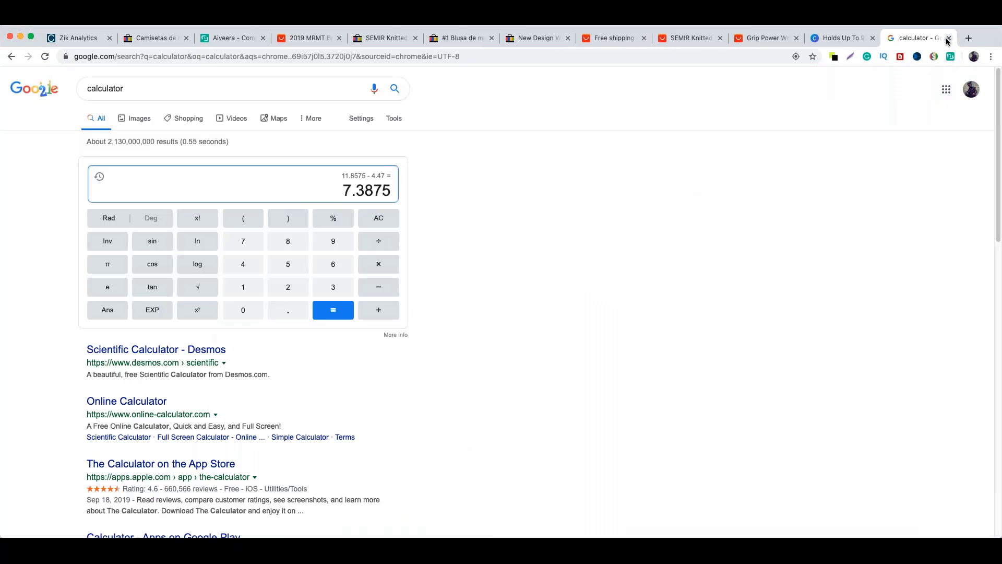
pyautogui.click(949, 38)
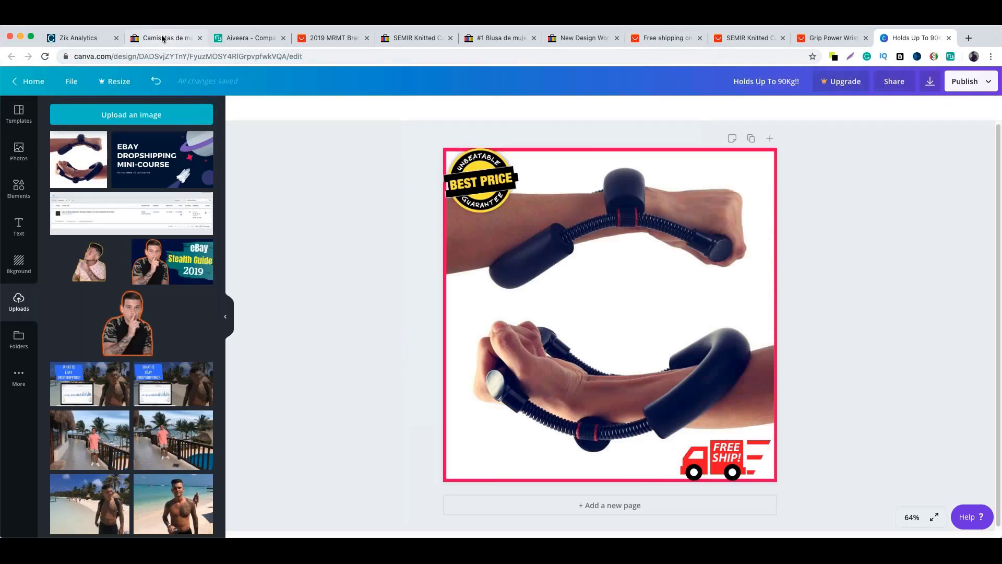
pyautogui.click(160, 37)
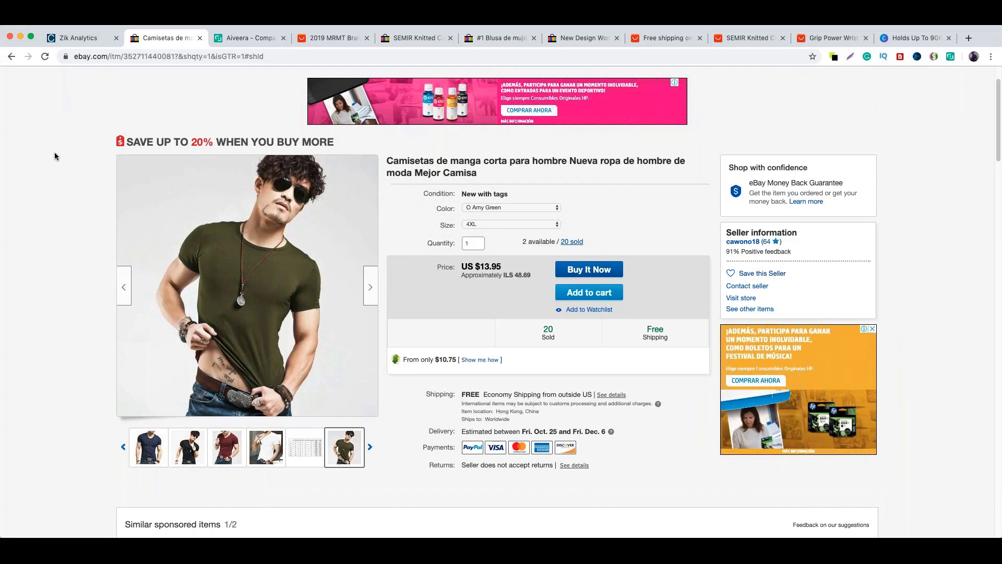
pyautogui.scroll(-1, 55, 157)
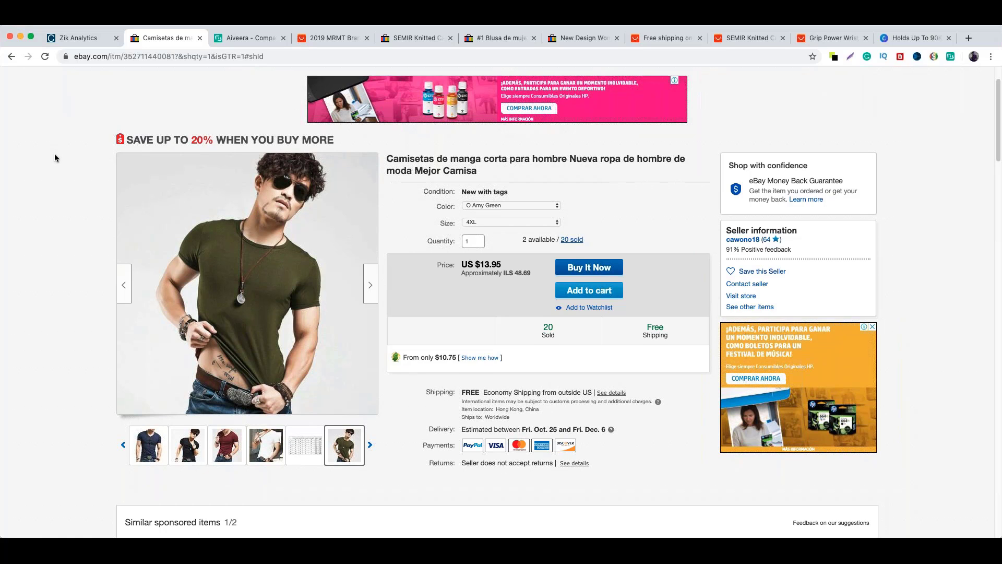
pyautogui.scroll(-2, 54, 156)
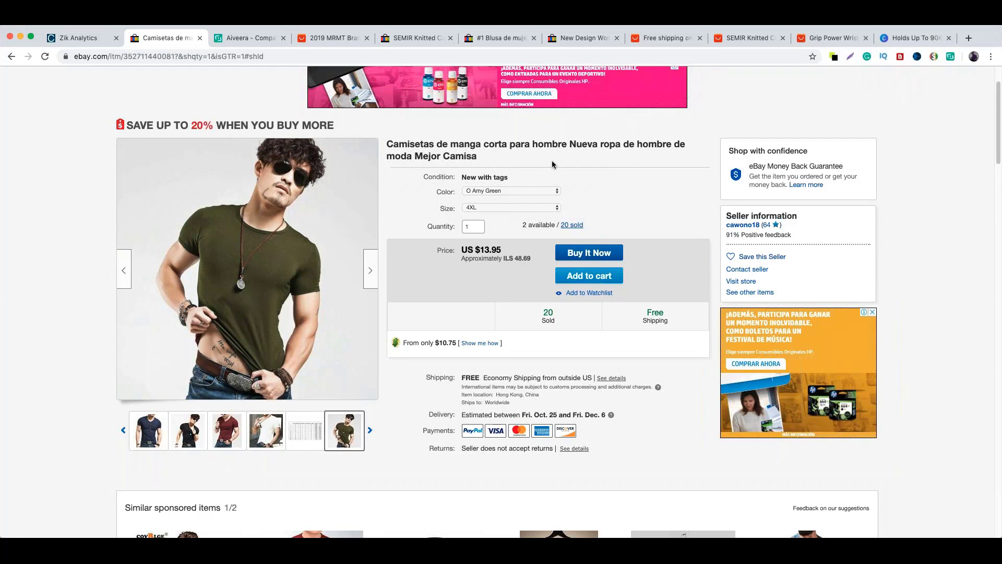
pyautogui.scroll(1, 553, 164)
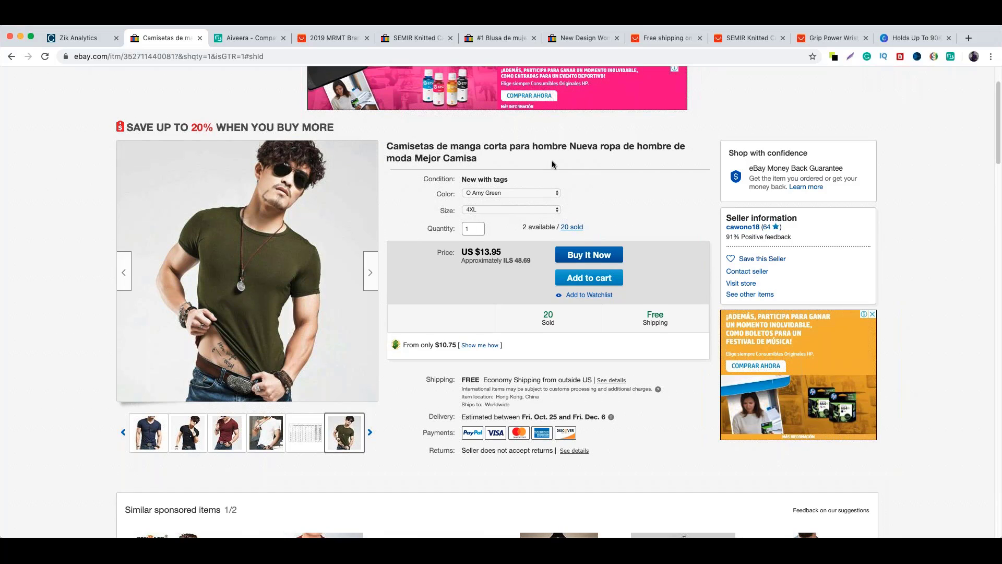
pyautogui.scroll(1, 511, 165)
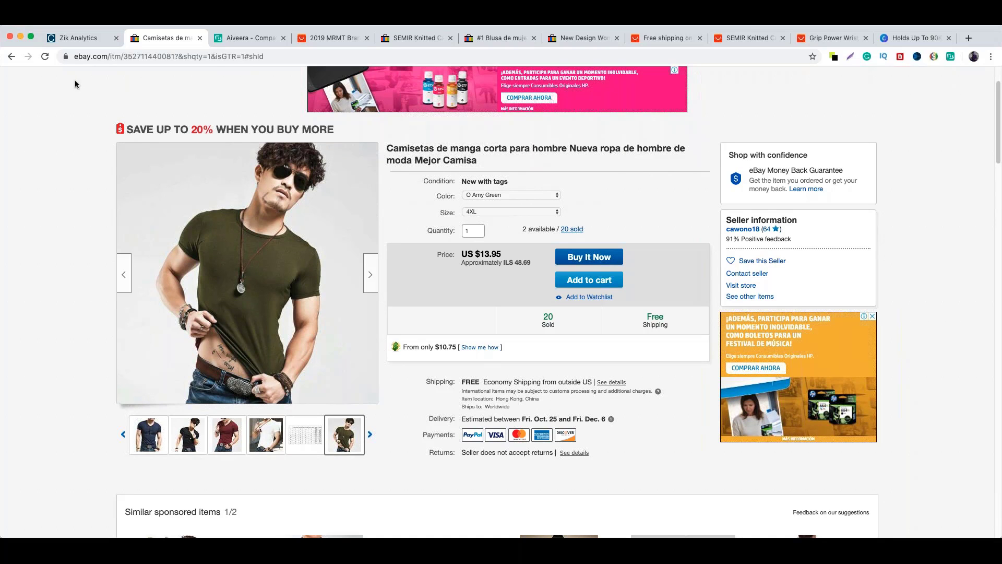
# Step: Switch to the Zik Analytics competitor research page and look through the seller's products, sales, total sold and prices
pyautogui.click(81, 39)
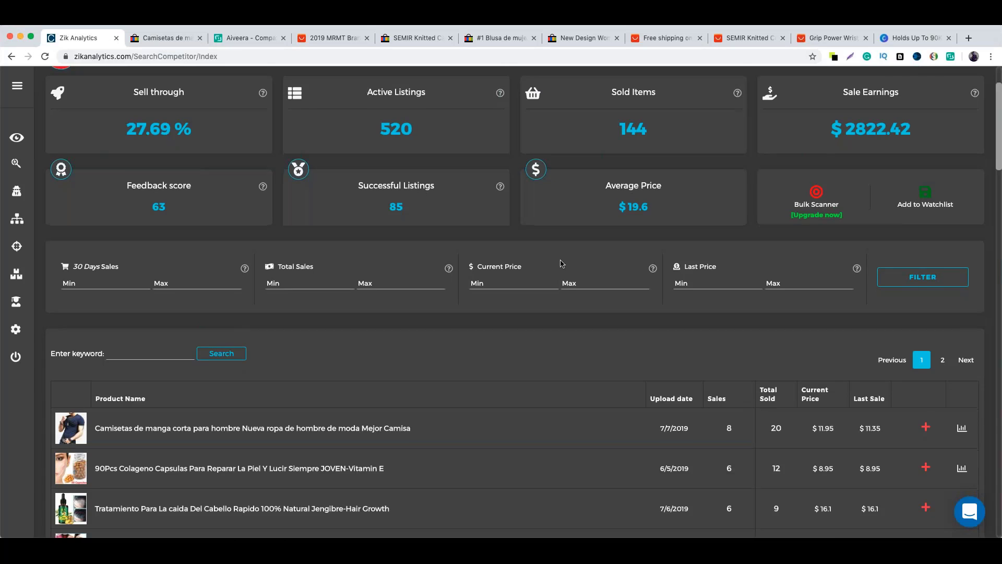
pyautogui.scroll(-2, 549, 256)
pyautogui.scroll(-4, 549, 257)
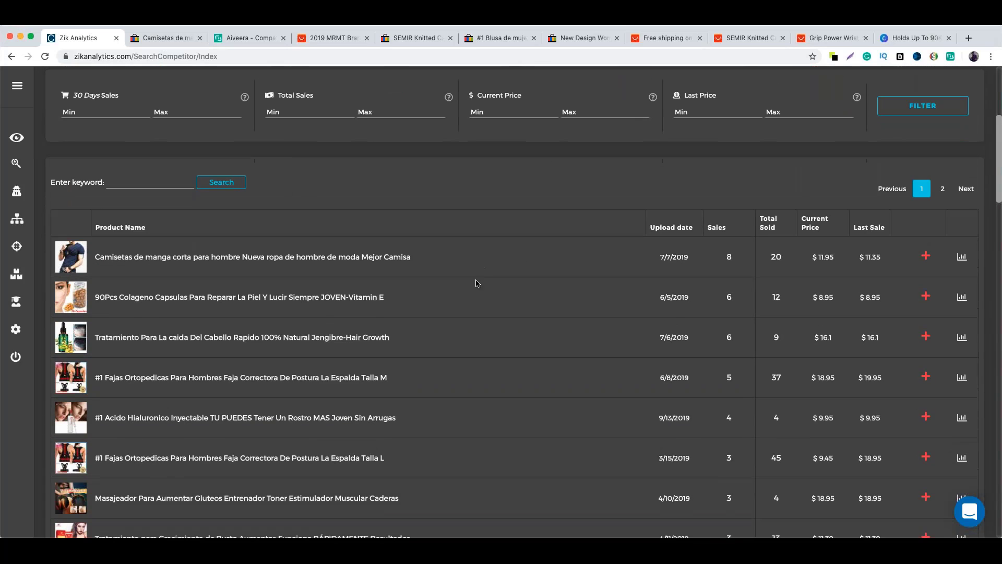
pyautogui.scroll(-1, 471, 275)
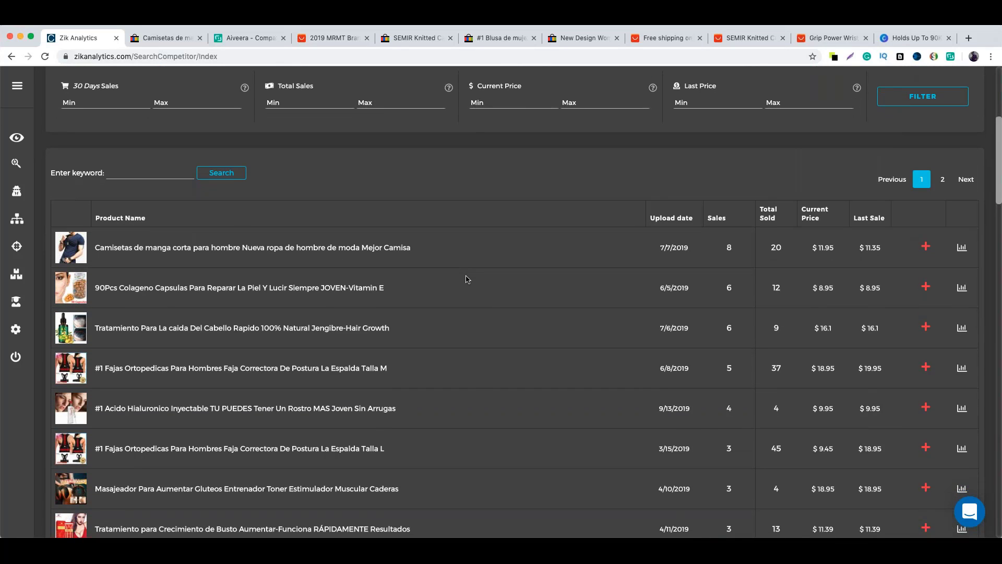
pyautogui.scroll(-6, 466, 279)
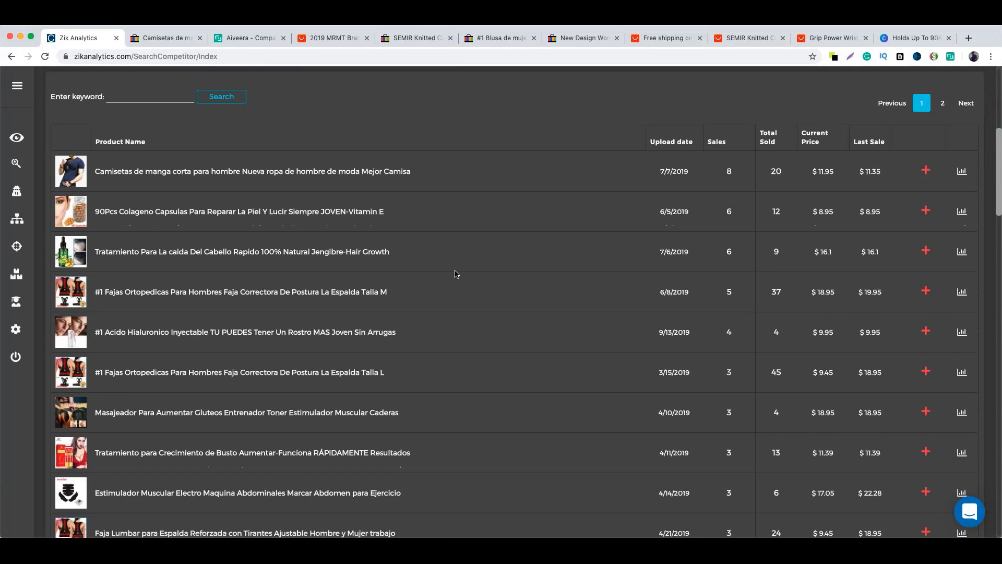
pyautogui.scroll(-4, 418, 283)
pyautogui.scroll(10, 419, 282)
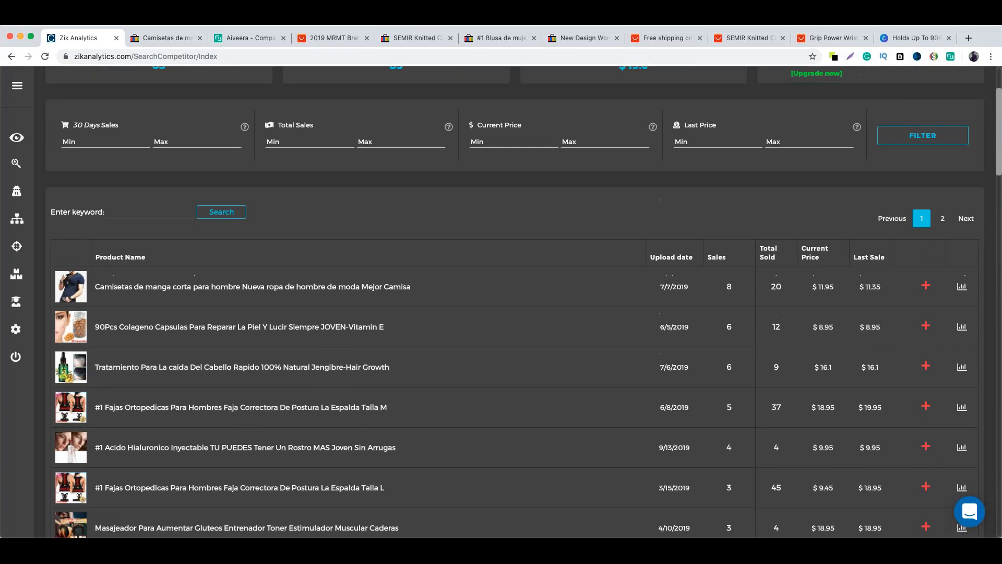
pyautogui.scroll(-10, 419, 283)
pyautogui.scroll(-3, 409, 288)
pyautogui.scroll(10, 409, 288)
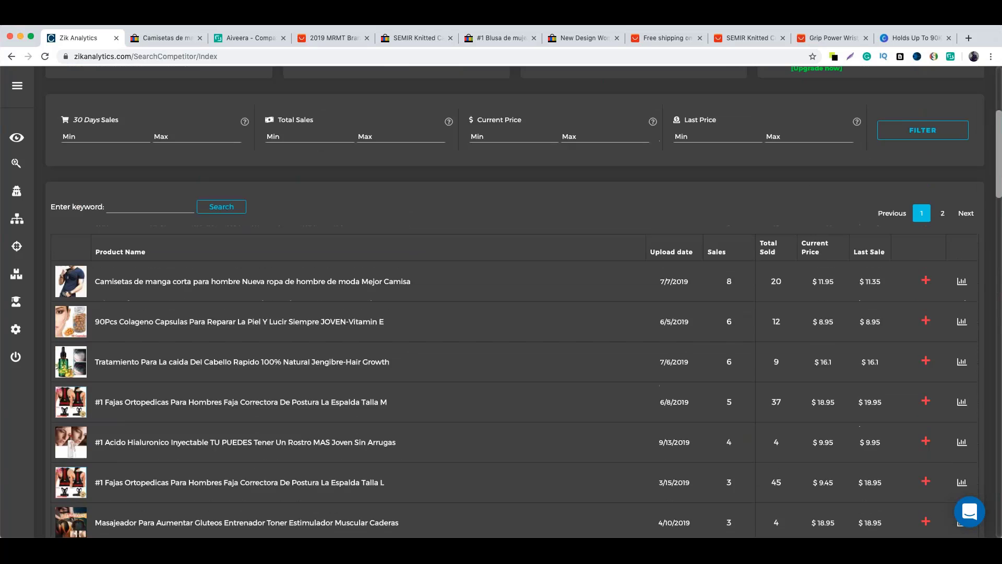
# Step: Open the 90-piece collagen capsules listing from the competitor's product list, view it on eBay and close it
pyautogui.scroll(-2, 409, 288)
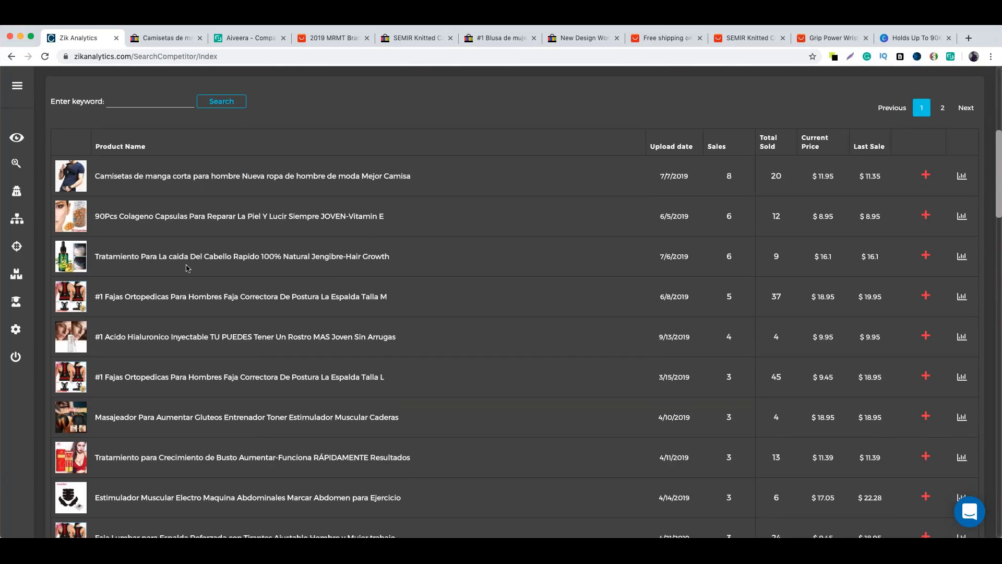
pyautogui.scroll(-1, 234, 235)
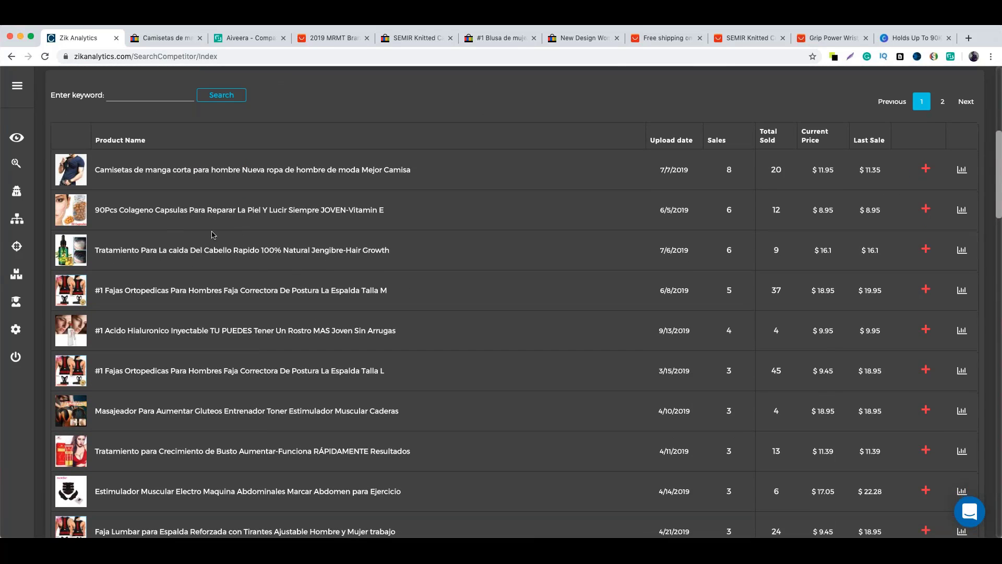
pyautogui.click(321, 203)
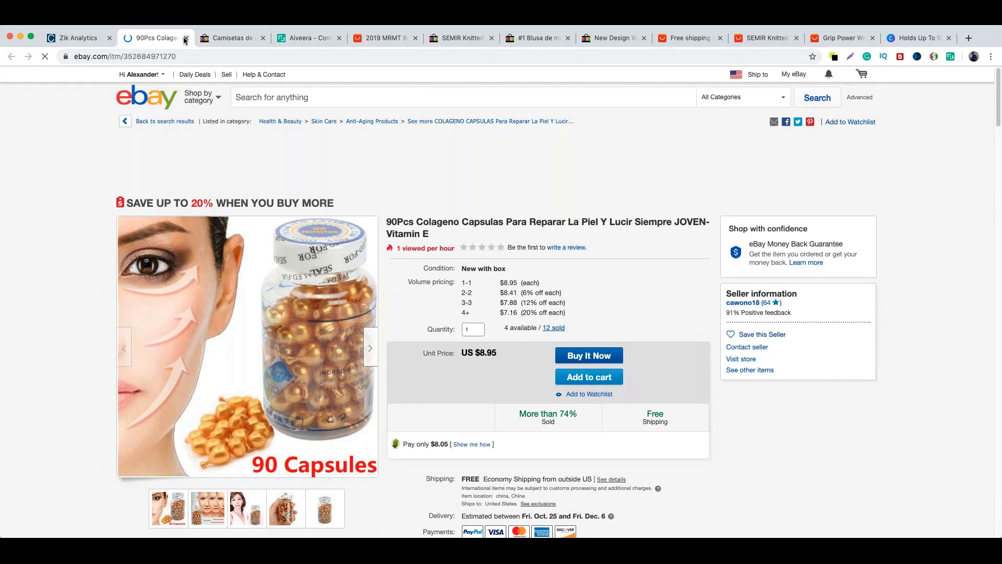
pyautogui.press('super+w')
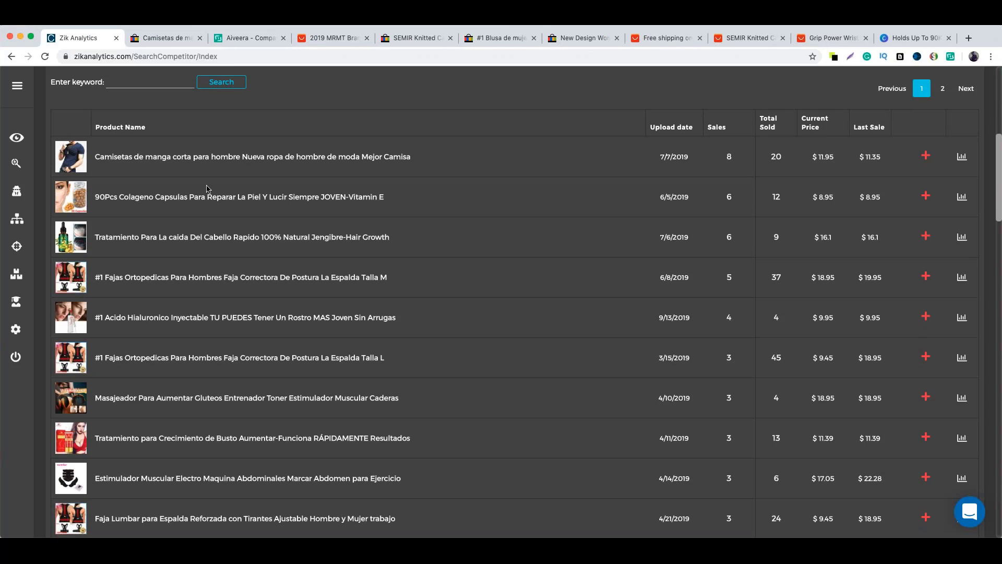
# Step: Look through more of the competitor's products, then view the under-eye cream listing (Crema Para Las Ojeras) on eBay and close it
pyautogui.scroll(-1, 201, 225)
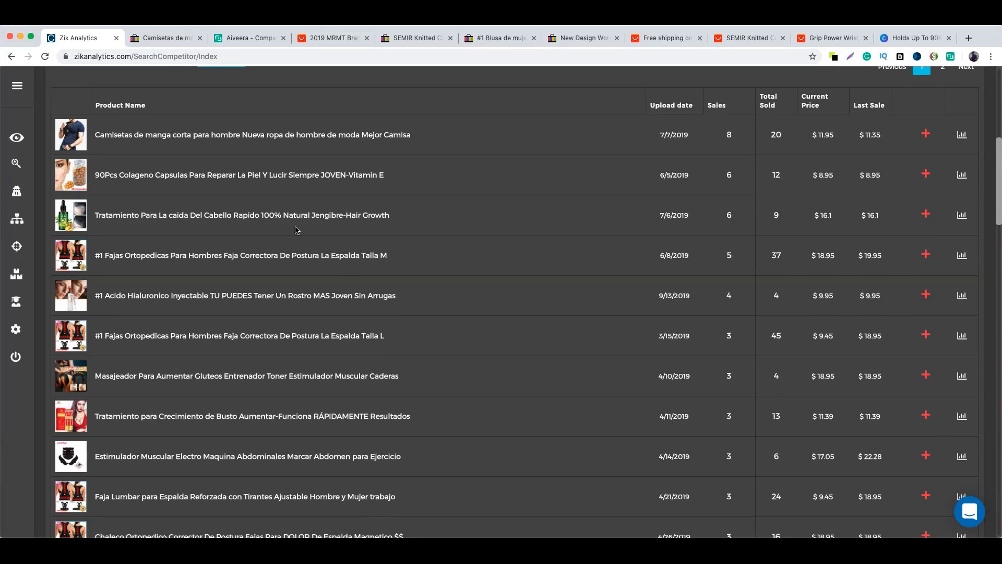
pyautogui.scroll(-5, 285, 245)
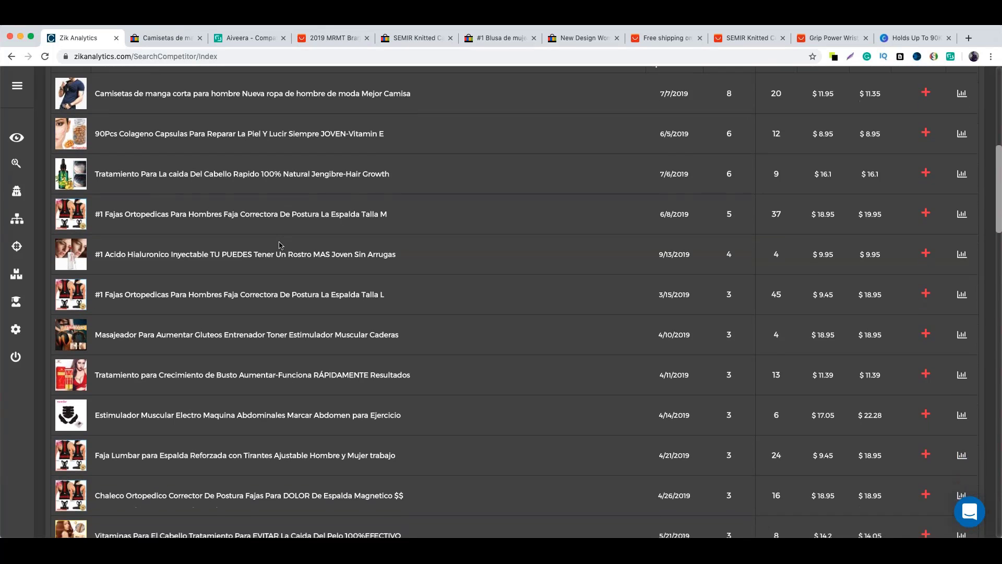
pyautogui.scroll(-3, 281, 288)
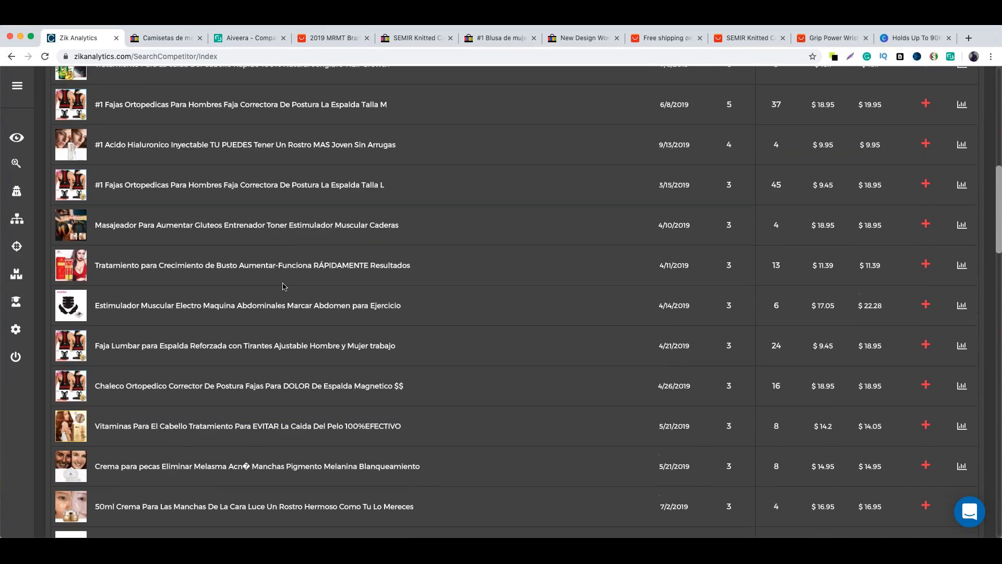
pyautogui.scroll(-5, 281, 288)
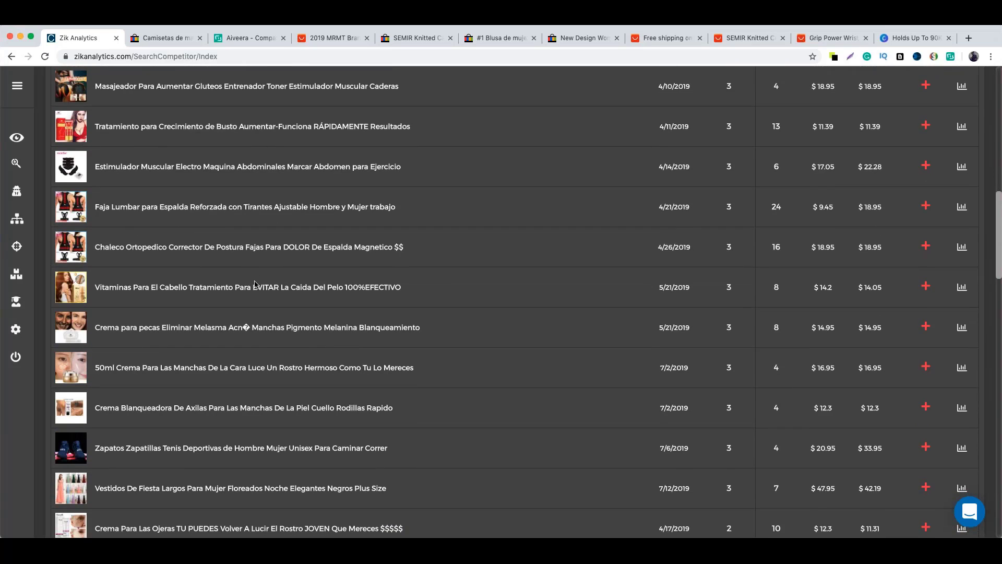
pyautogui.scroll(-3, 260, 287)
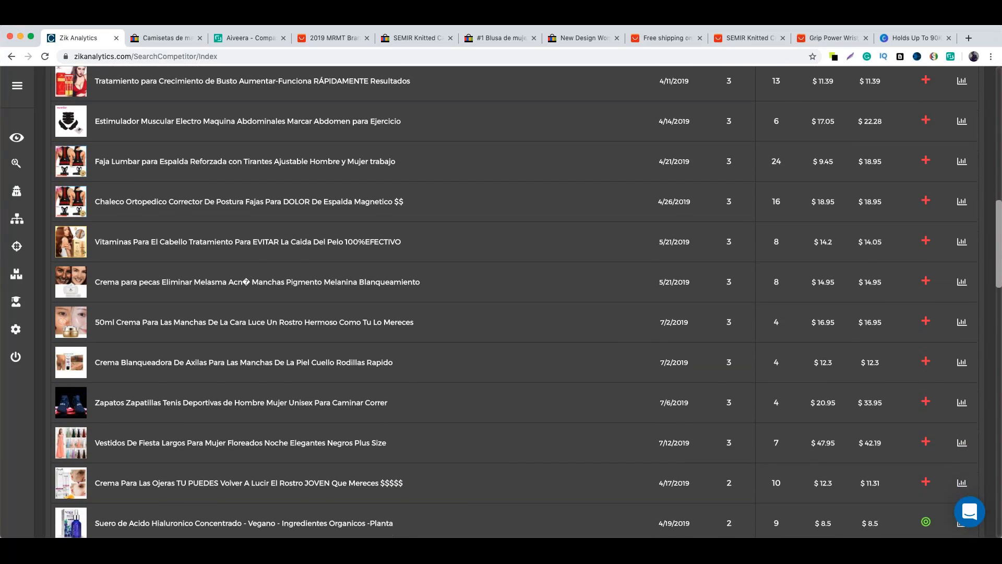
pyautogui.scroll(-4, 259, 287)
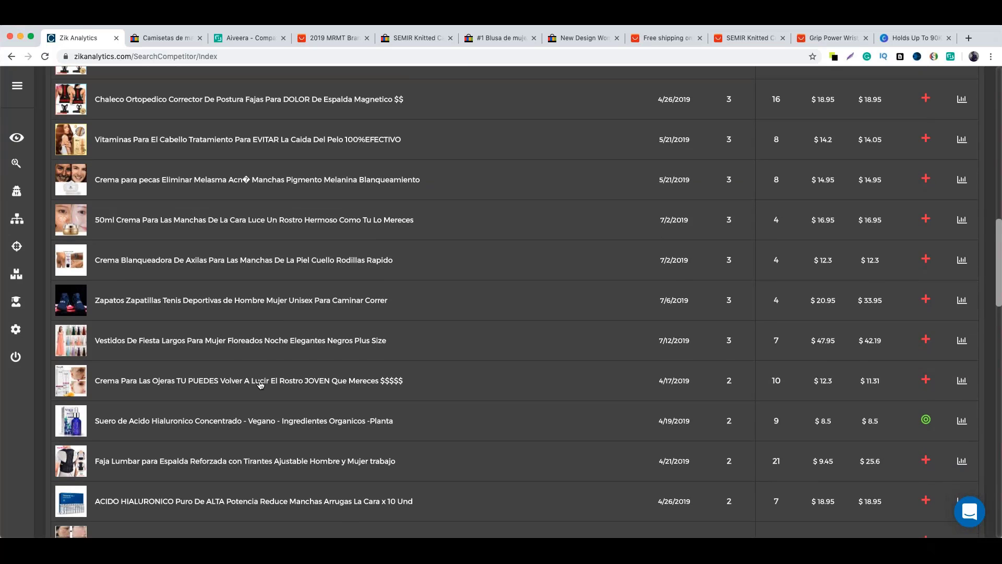
pyautogui.click(260, 381)
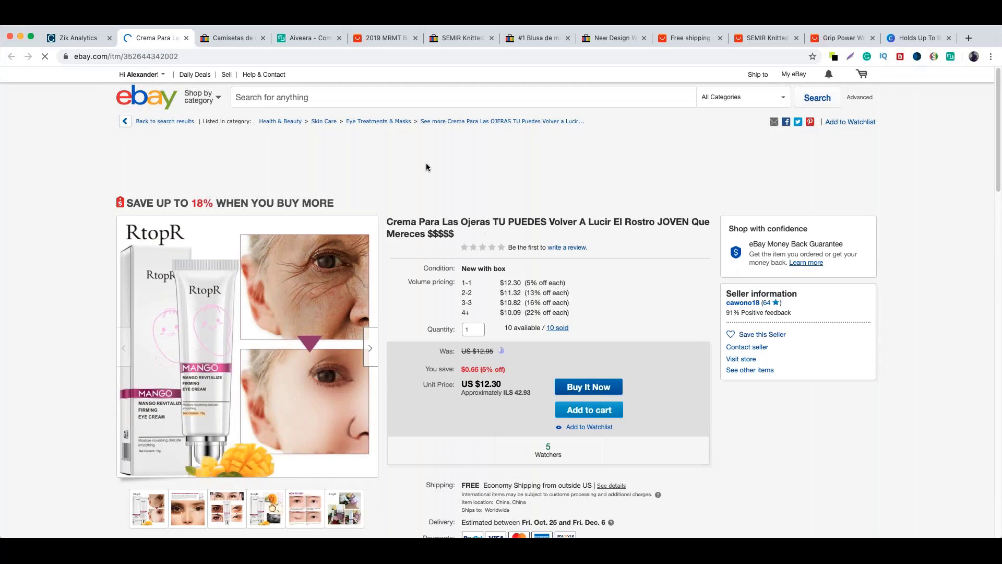
pyautogui.click(186, 38)
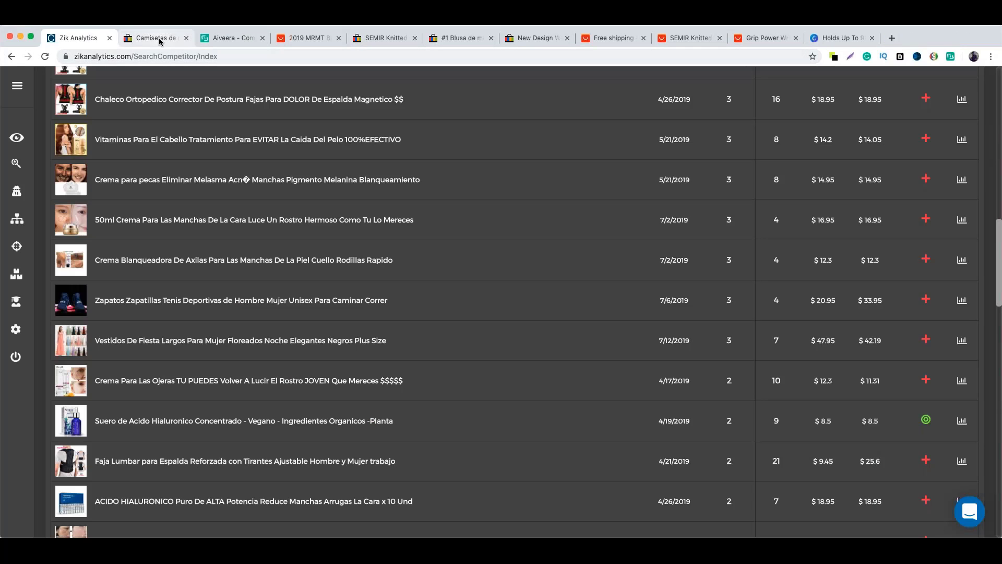
# Step: Return to the eBay men's T-shirt listing and examine the wording of its Spanish title
pyautogui.click(155, 37)
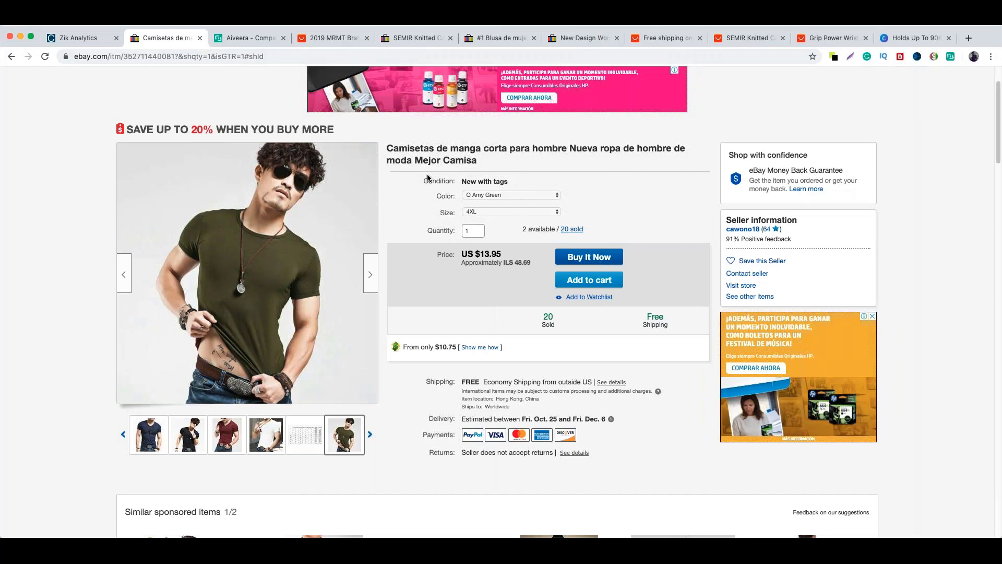
pyautogui.scroll(3, 579, 265)
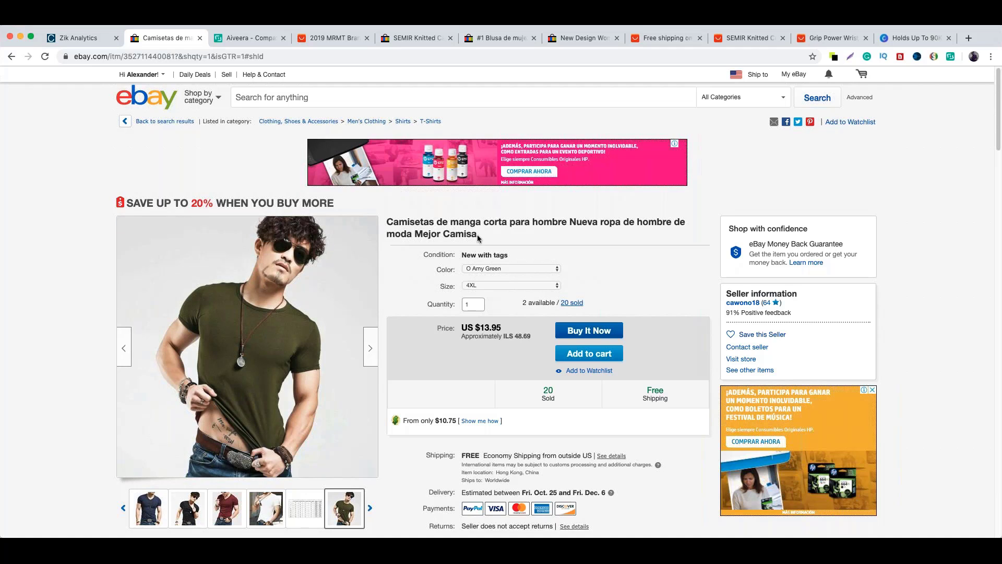
pyautogui.moveTo(477, 238); pyautogui.dragTo(391, 226)
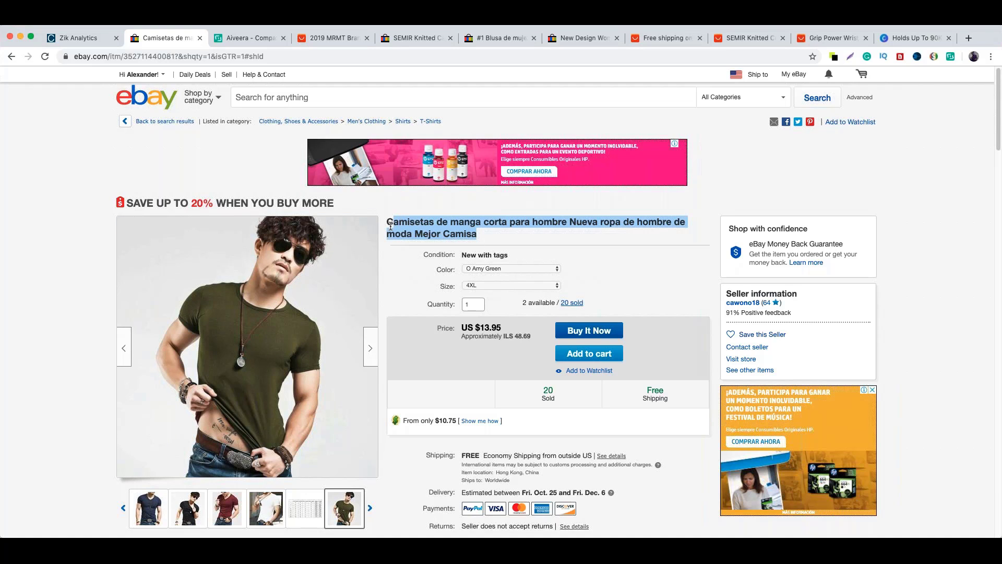
pyautogui.click(390, 227)
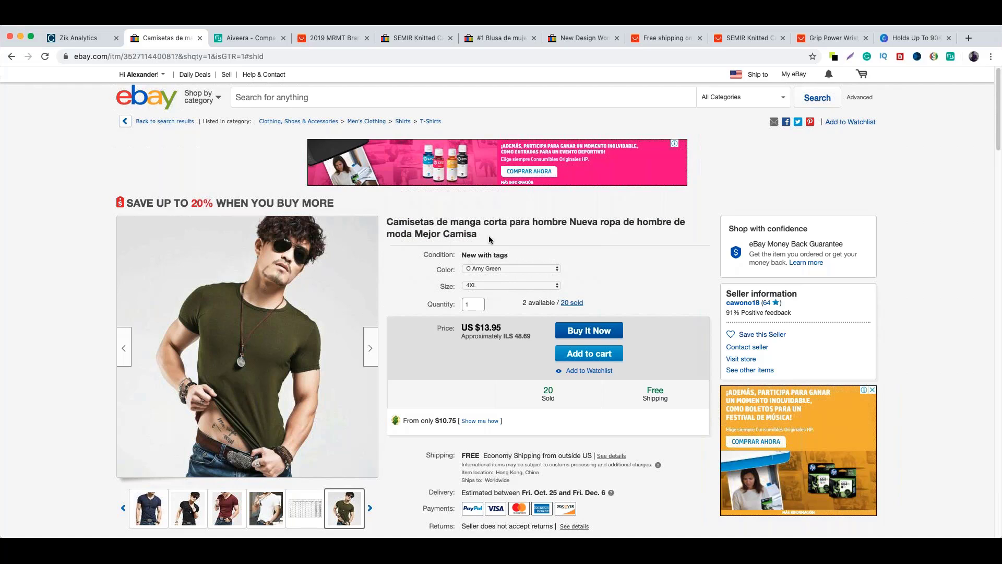
pyautogui.moveTo(479, 237); pyautogui.dragTo(395, 224)
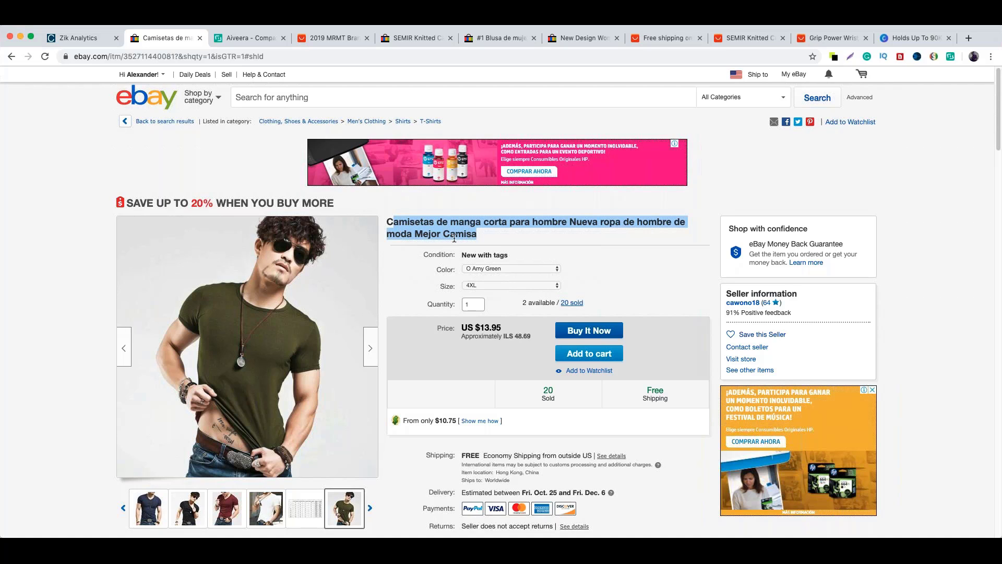
pyautogui.click(485, 236)
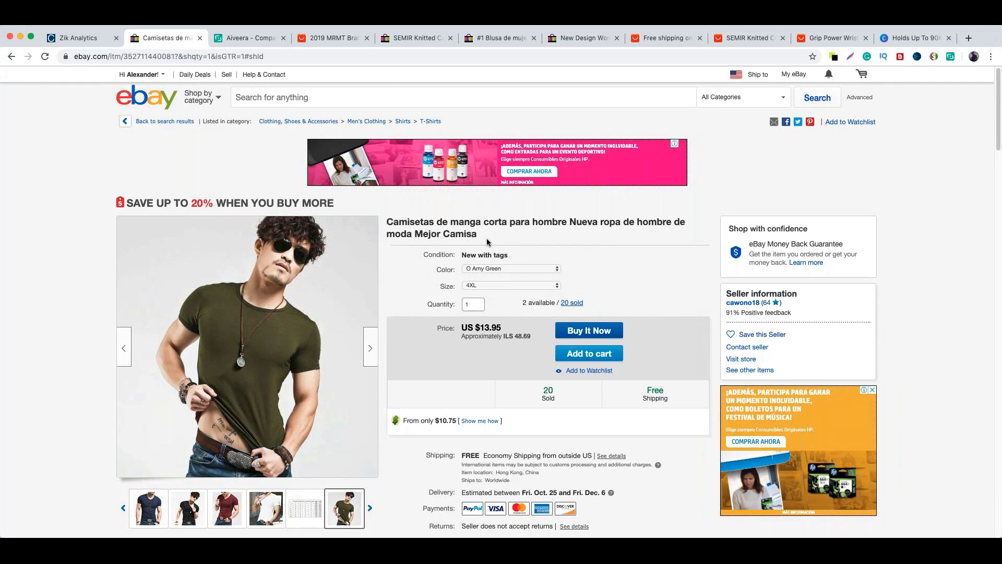
# Step: Switch to the AliExpress MRMT T-shirt listing and examine its product title for comparison
pyautogui.click(326, 37)
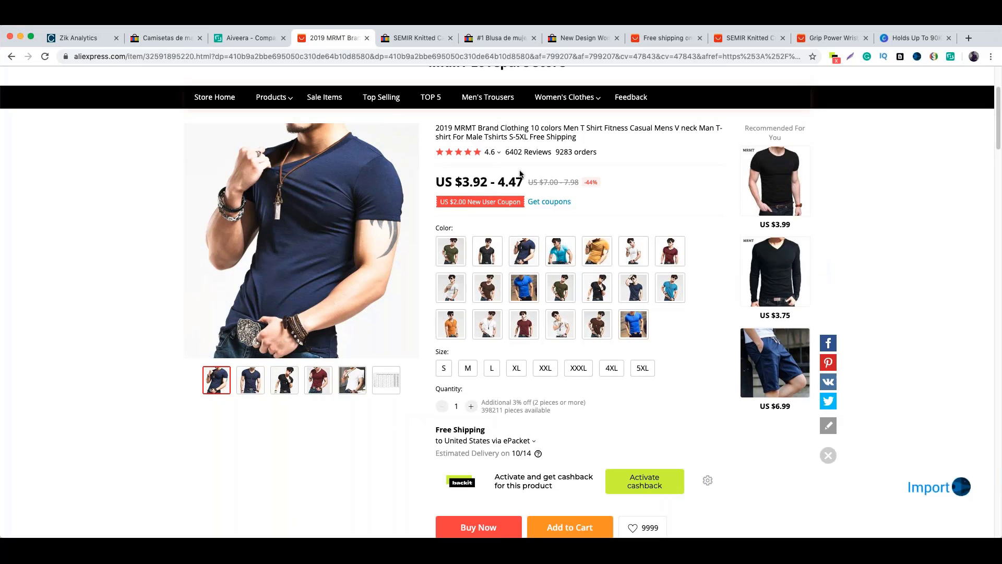
pyautogui.scroll(2, 520, 173)
pyautogui.moveTo(436, 193); pyautogui.dragTo(474, 195)
pyautogui.tripleClick(475, 194)
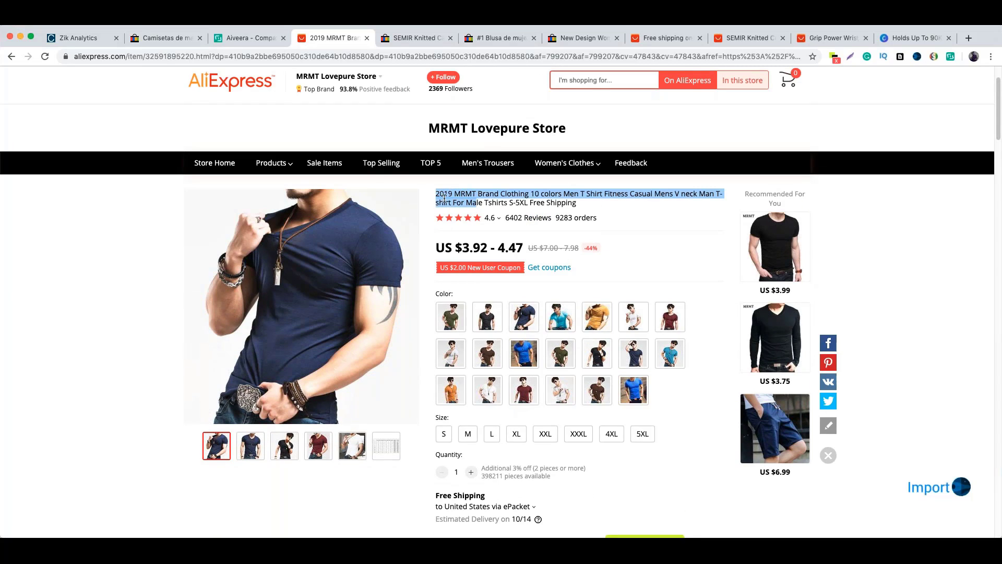
pyautogui.click(455, 198)
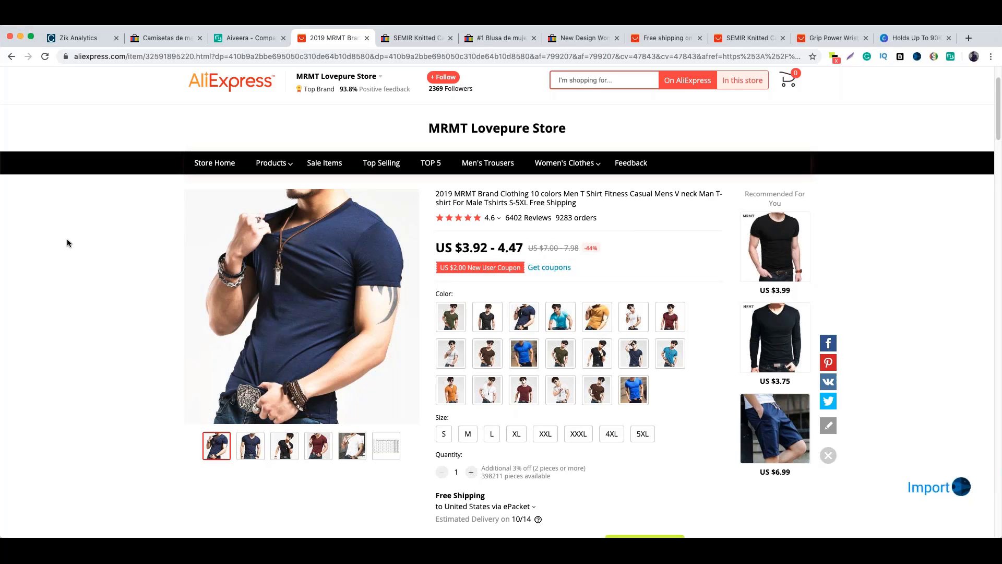
# Step: Search Google for title-builder in a new tab and open the Title Builder tool on title-builder.com
pyautogui.click(80, 44)
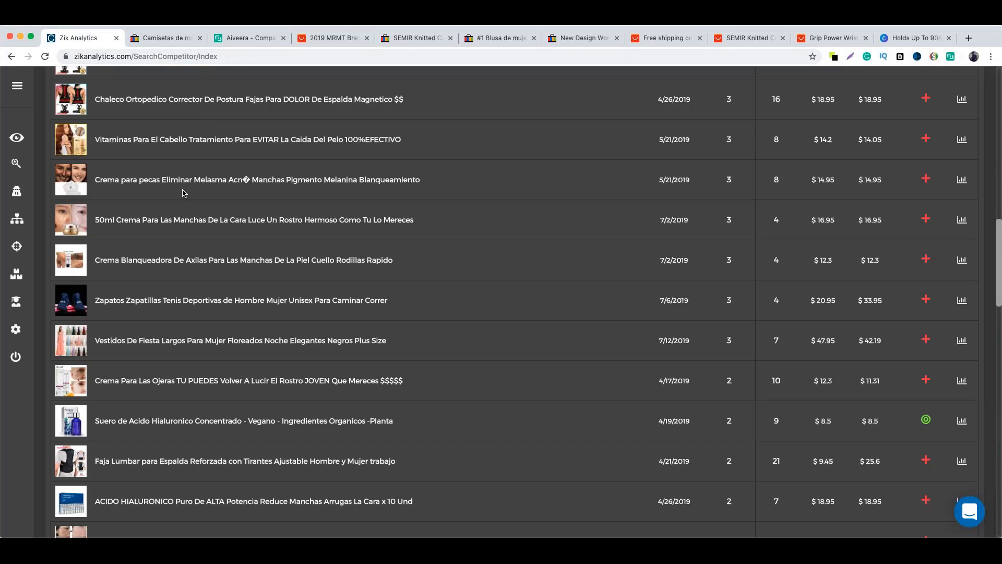
pyautogui.scroll(5, 522, 303)
pyautogui.click(970, 39)
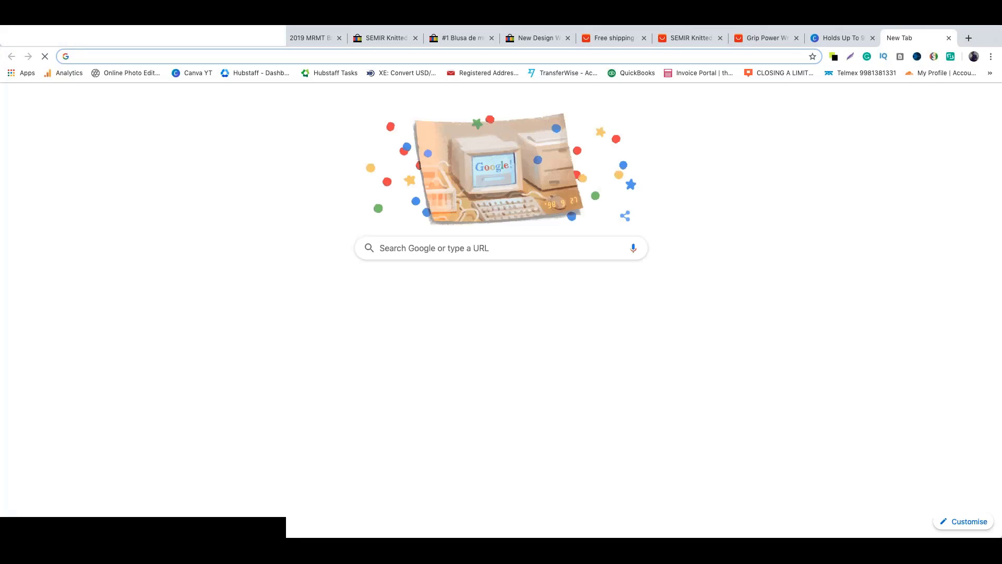
pyautogui.write('title')
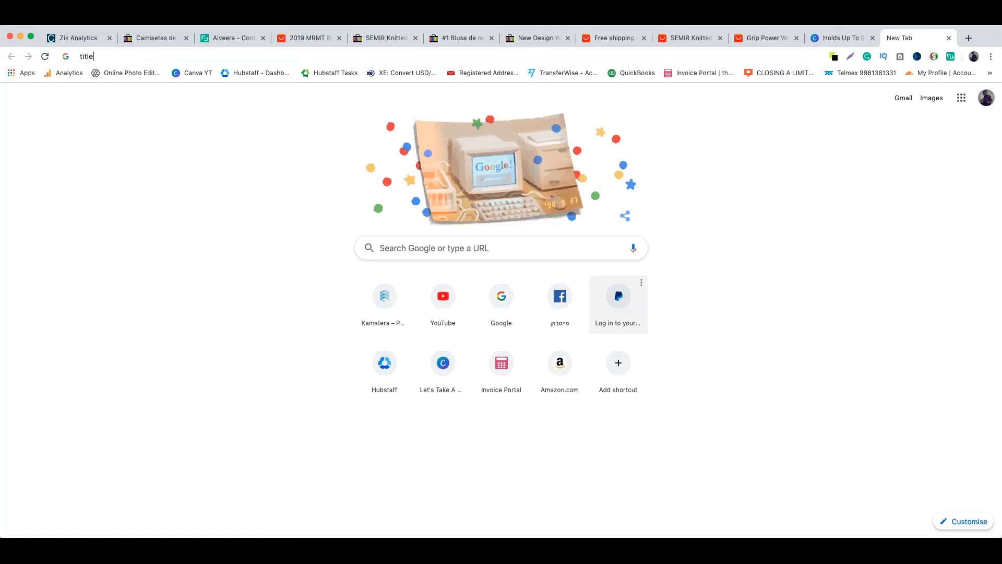
pyautogui.write('-')
pyautogui.press('Down')
pyautogui.press('Return')
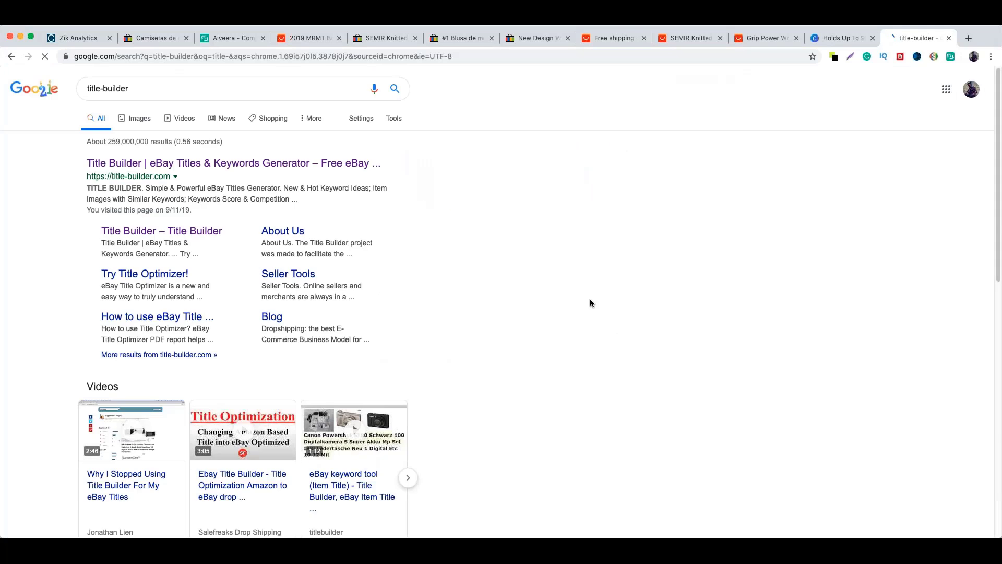
pyautogui.click(272, 164)
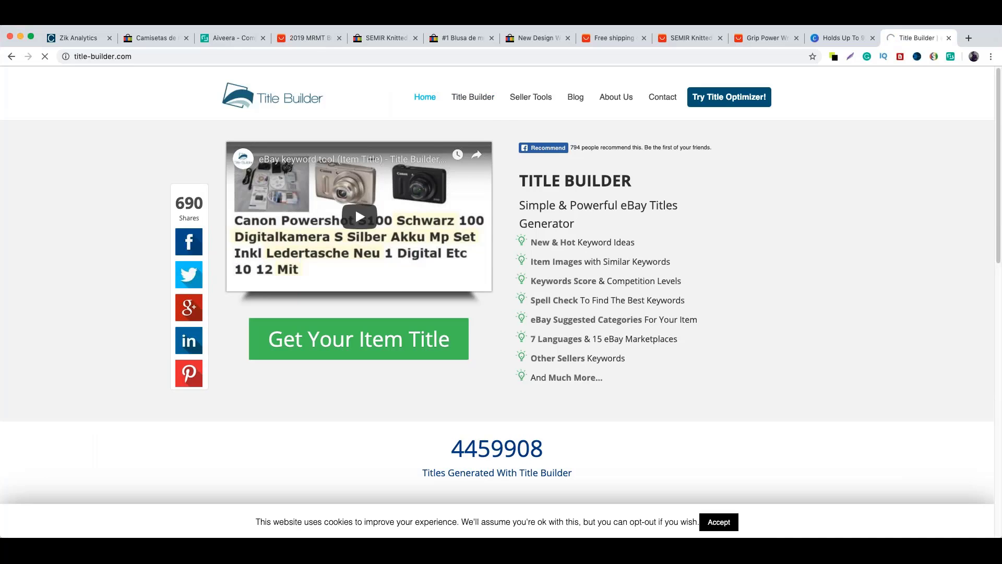
pyautogui.click(473, 97)
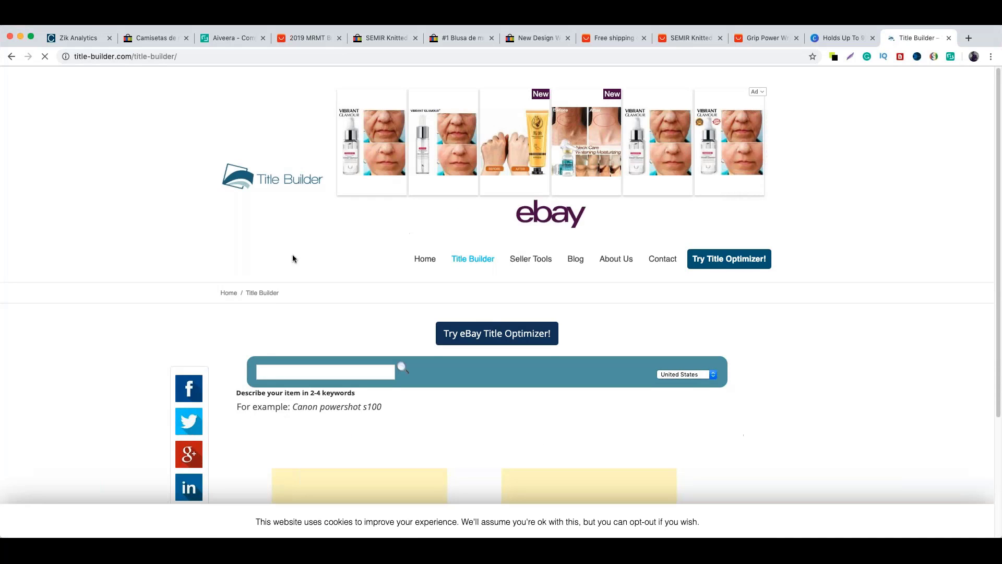
# Step: Generate an eBay title and keyword suggestions for "men t-shirt" on the United States marketplace
pyautogui.scroll(-3, 117, 228)
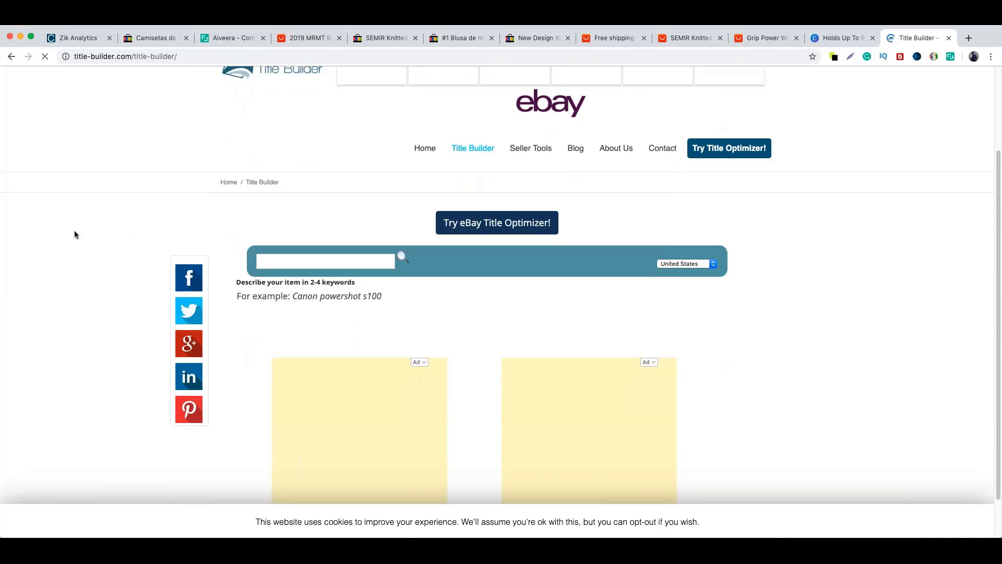
pyautogui.scroll(-1, 298, 172)
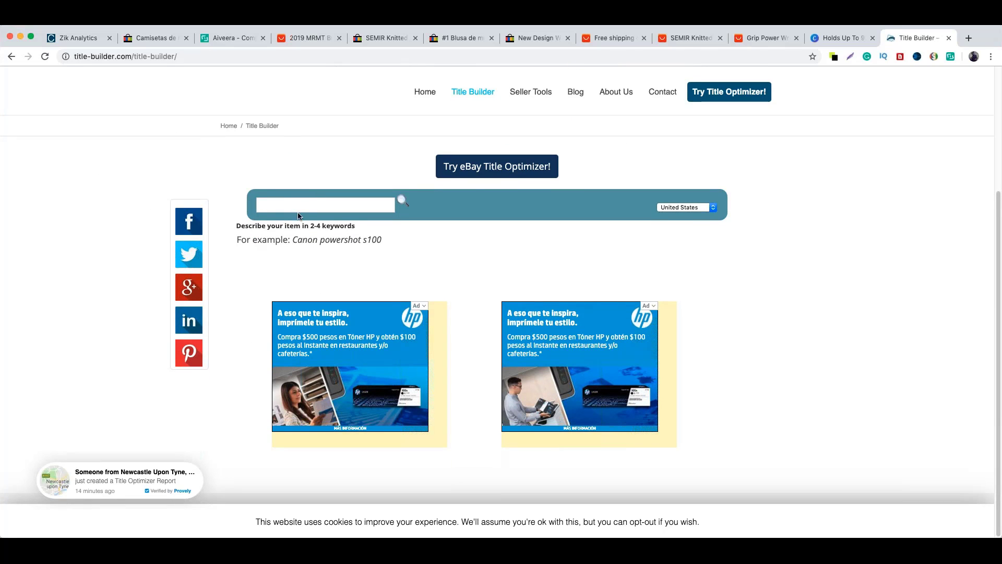
pyautogui.click(298, 207)
pyautogui.write('men ')
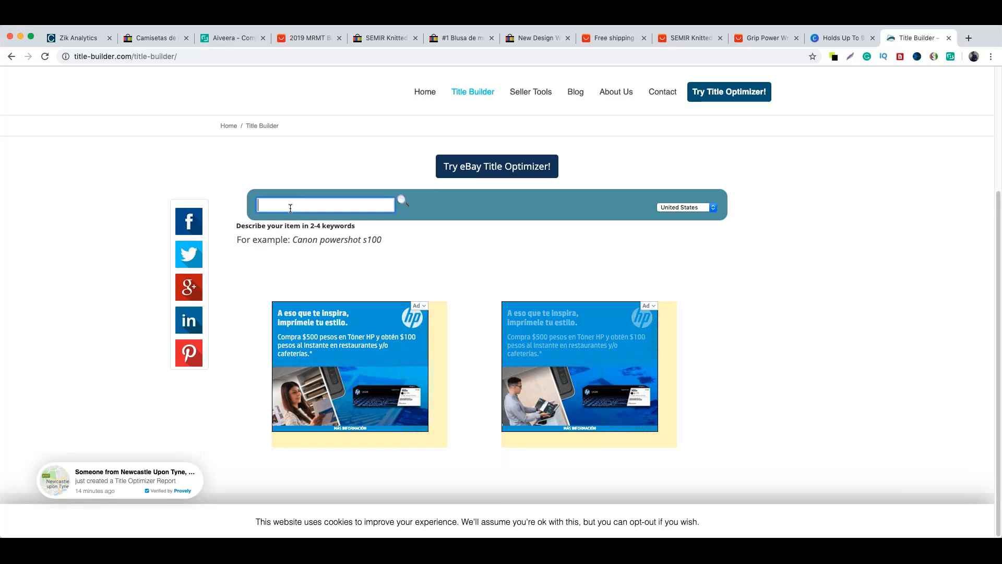
pyautogui.write('t-')
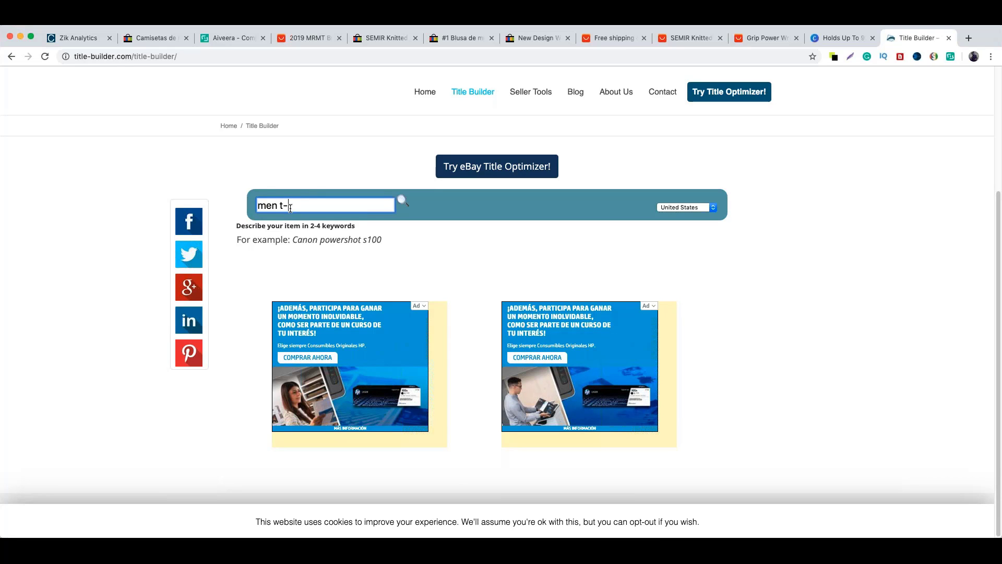
pyautogui.write('shirt')
pyautogui.press('Return')
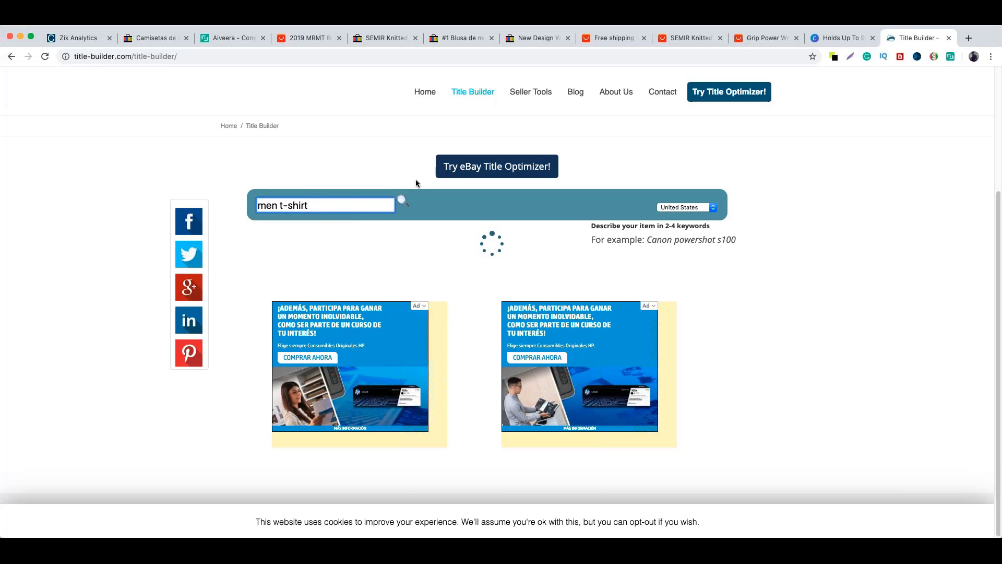
# Step: Examine the suggested category, generated title and the Hot, Popular, Searched and Extra keyword groups for the men's T-shirt
pyautogui.scroll(-5, 417, 197)
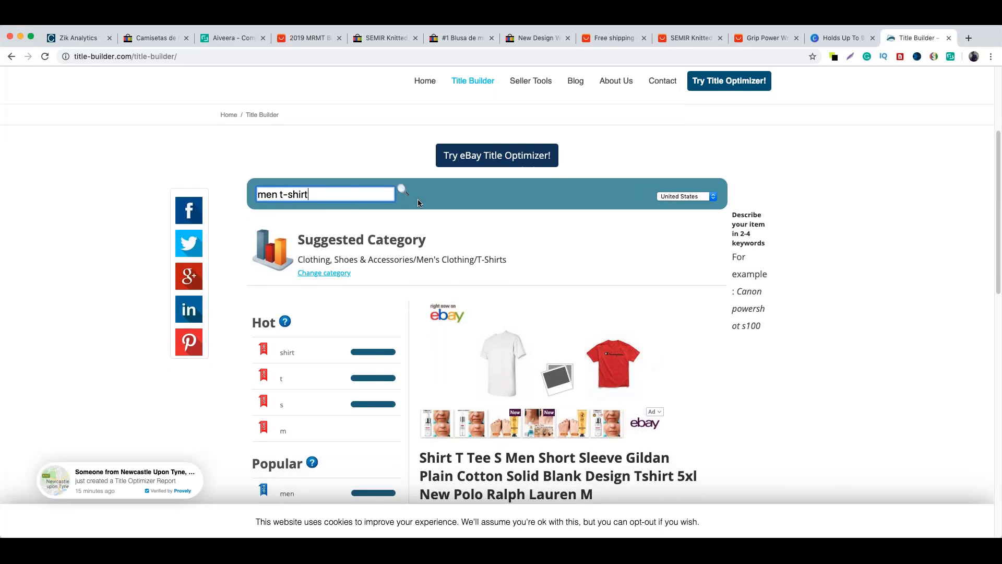
pyautogui.scroll(-2, 406, 209)
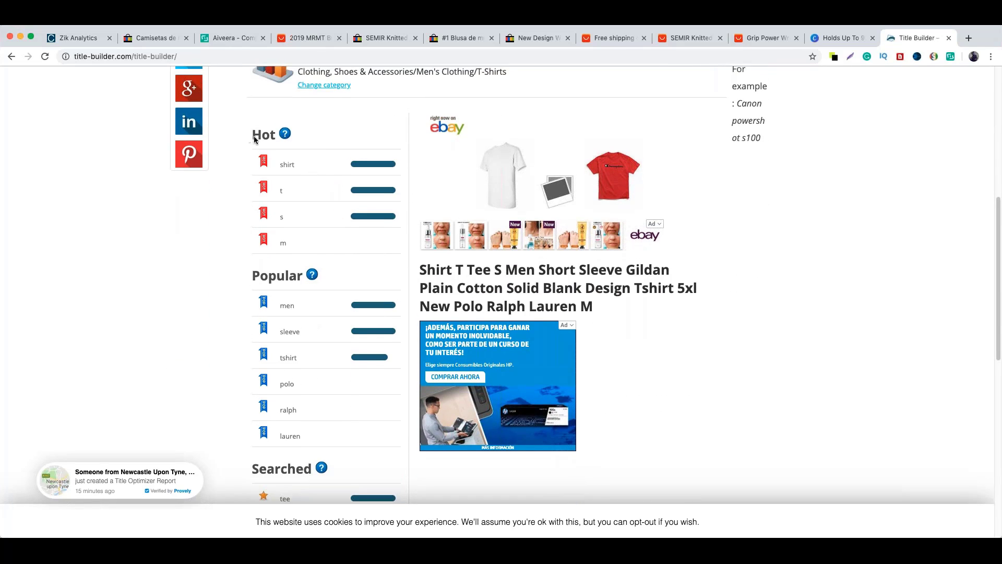
pyautogui.scroll(-1, 283, 194)
pyautogui.scroll(-5, 284, 194)
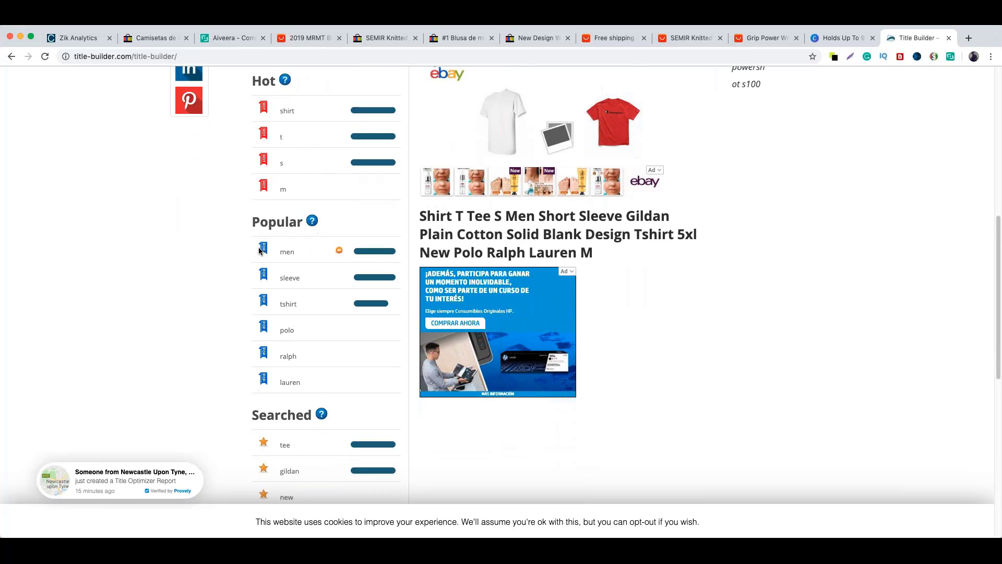
pyautogui.moveTo(258, 293); pyautogui.dragTo(287, 295)
pyautogui.scroll(-3, 286, 295)
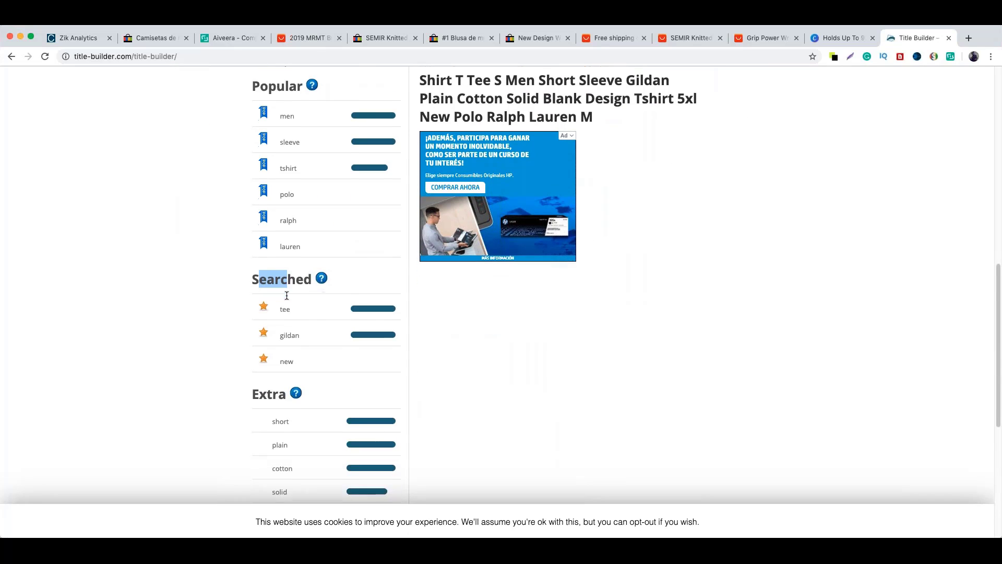
pyautogui.scroll(4, 335, 284)
pyautogui.scroll(10, 355, 256)
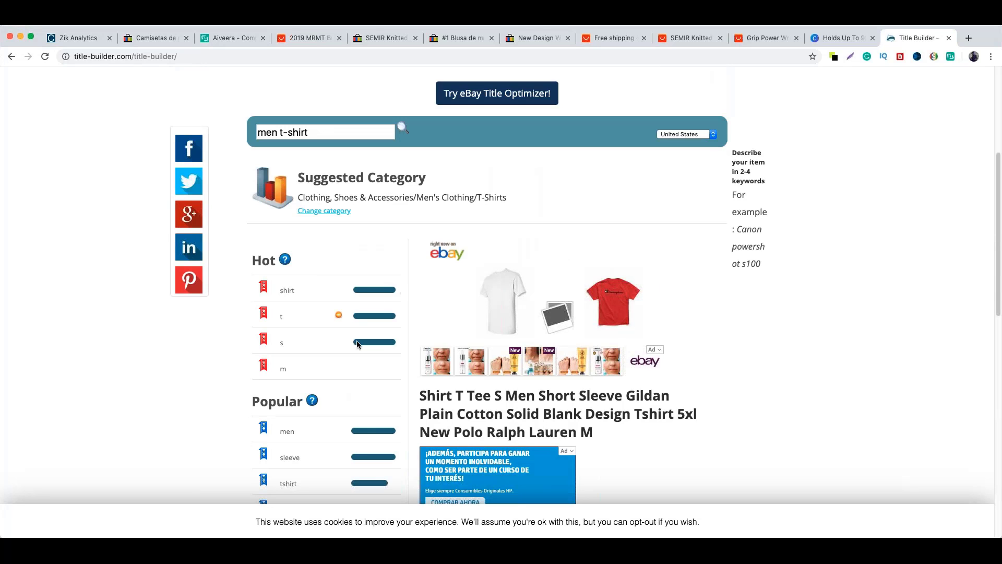
# Step: Compare the Spanish title of the eBay men's T-shirt listing with the keywords and title suggested in Title Builder
pyautogui.click(147, 43)
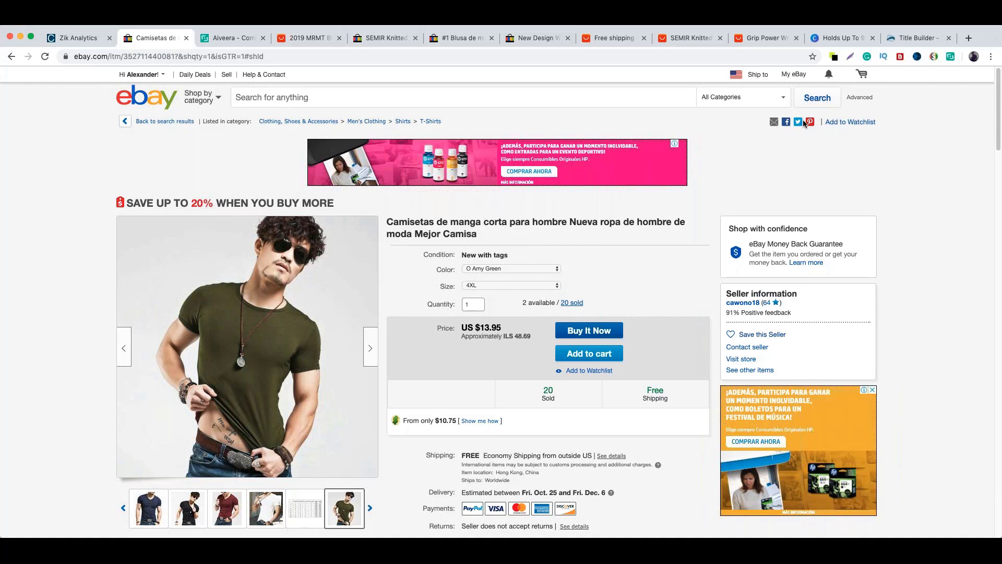
pyautogui.click(911, 38)
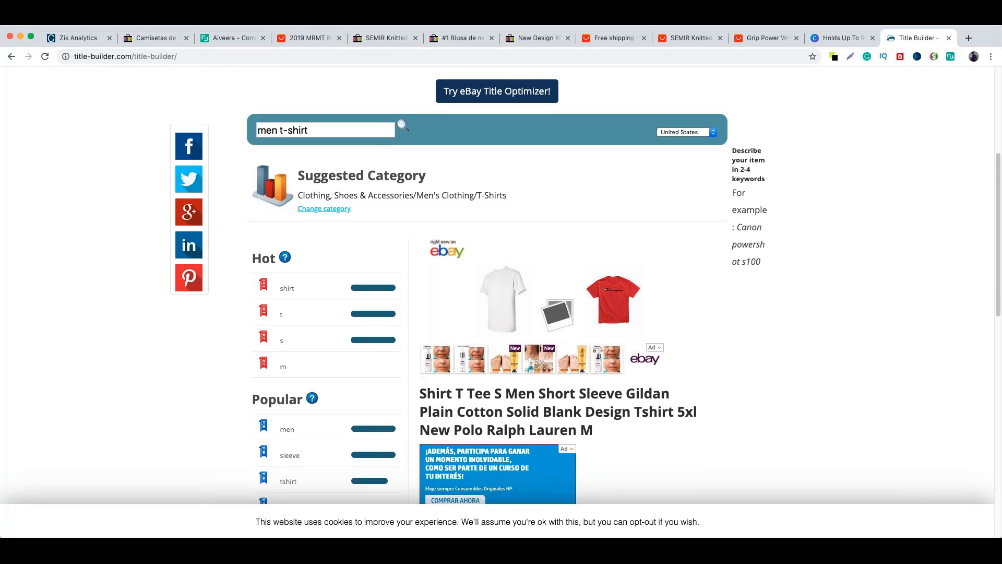
pyautogui.scroll(-3, 319, 308)
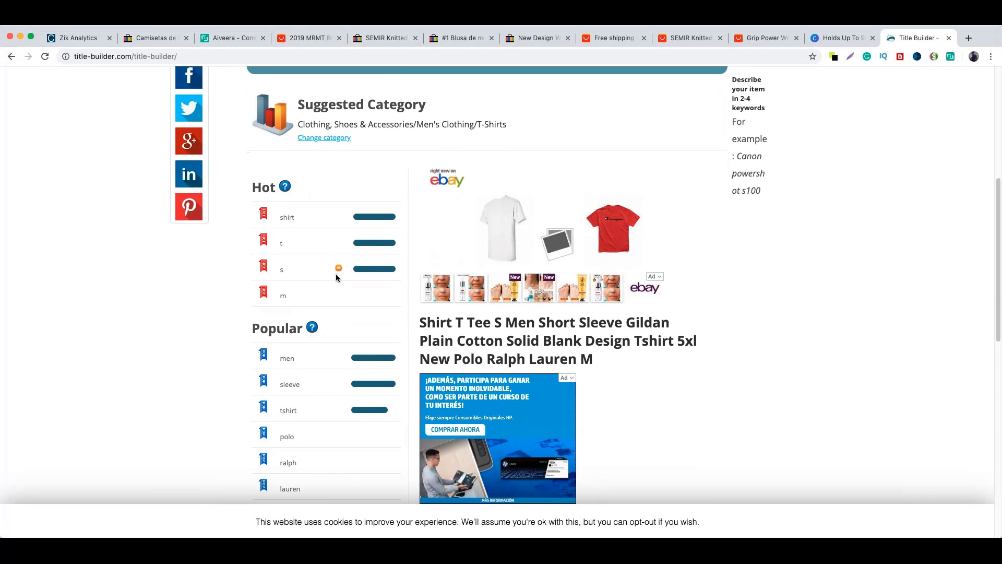
pyautogui.scroll(-1, 336, 273)
pyautogui.scroll(4, 336, 273)
pyautogui.scroll(-2, 336, 273)
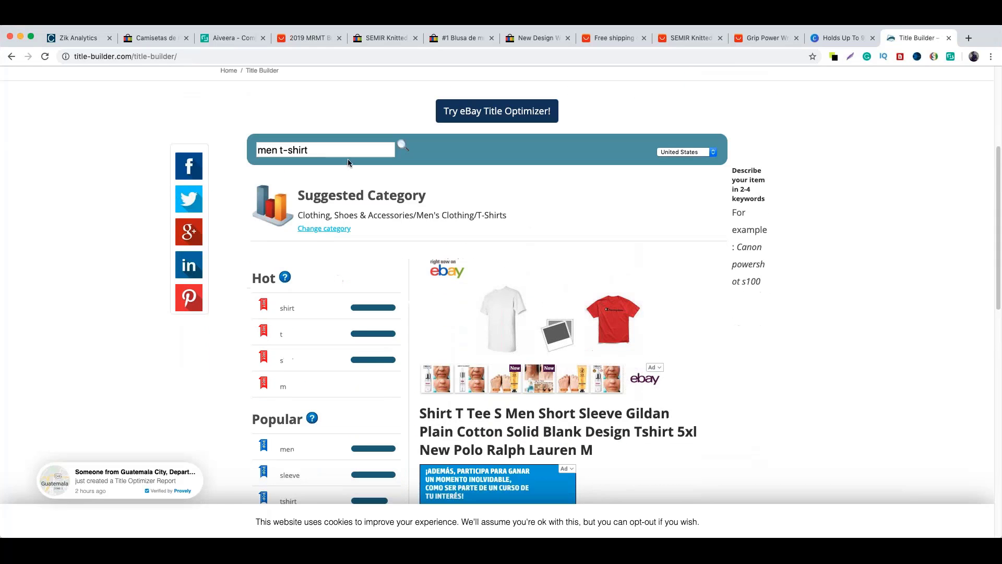
# Step: Switch to the Zik Analytics competitor results and open product research for the men's short-sleeve "Camisetas de manga corta" item
pyautogui.click(78, 37)
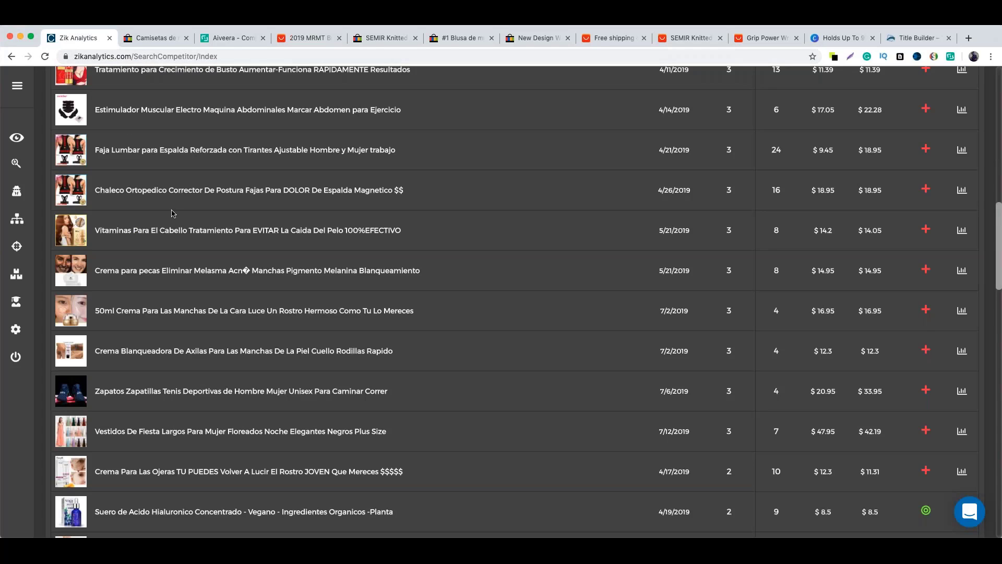
pyautogui.scroll(3, 173, 214)
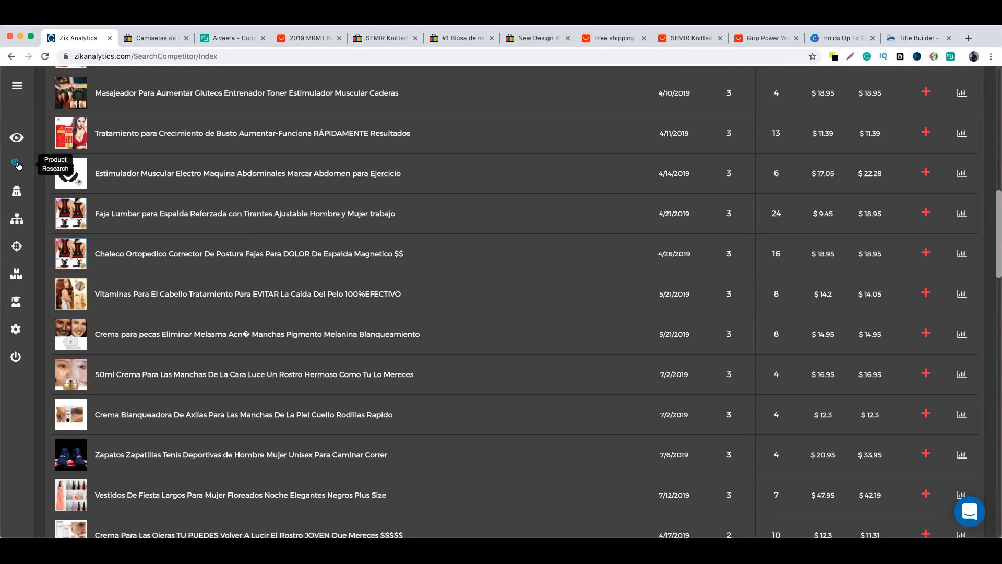
pyautogui.scroll(15, 17, 166)
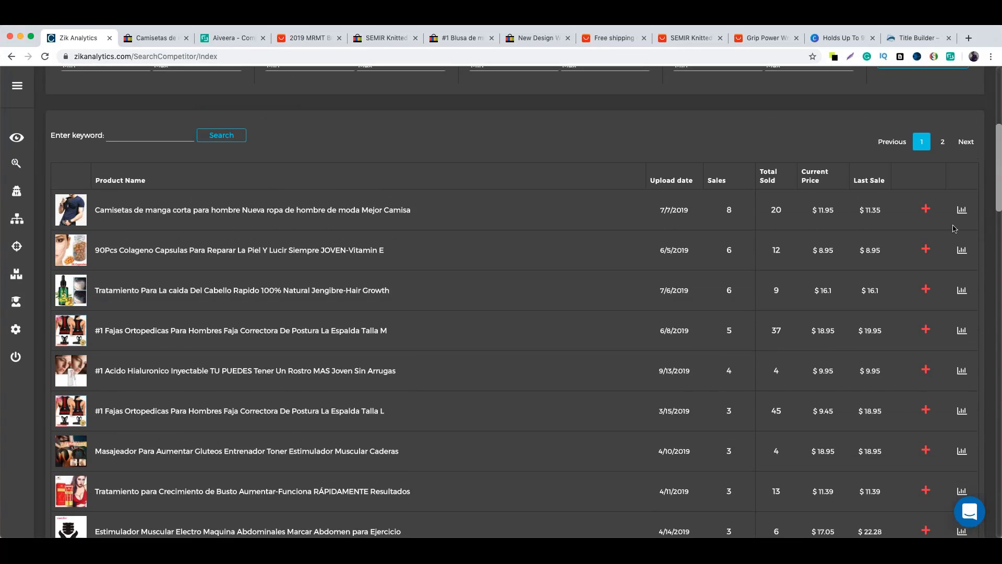
pyautogui.click(963, 210)
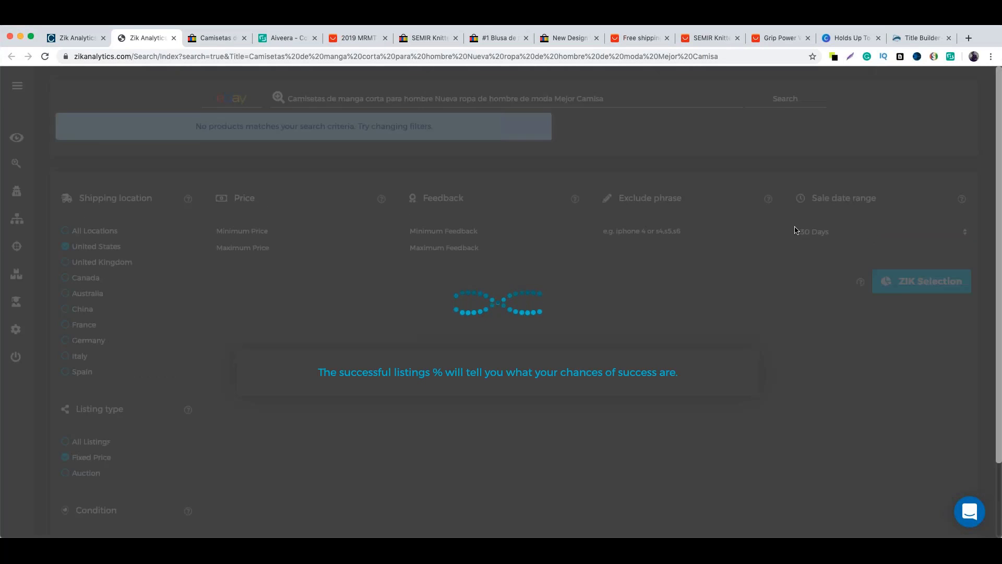
# Step: Clear the Spanish title from Product Research, reopen the blank search page and search eBay for "men casual t-shirt"
pyautogui.doubleClick(305, 97)
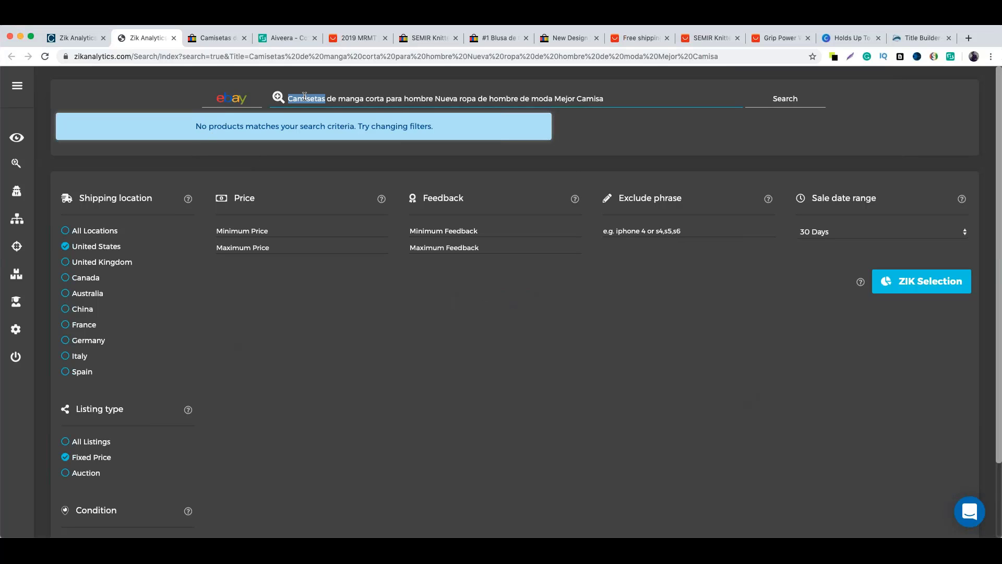
pyautogui.moveTo(305, 97); pyautogui.dragTo(600, 99)
pyautogui.press('BackSpace')
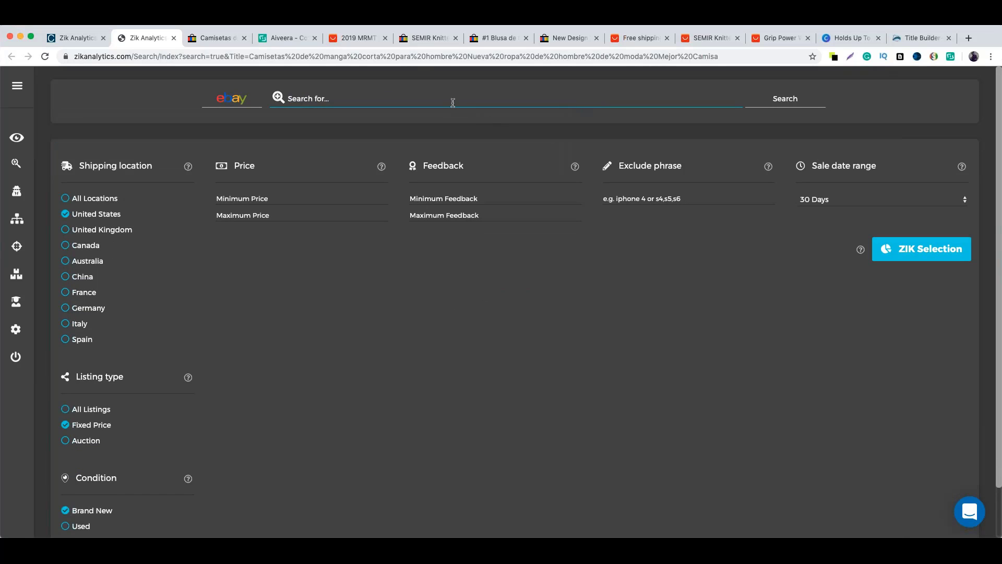
pyautogui.click(16, 164)
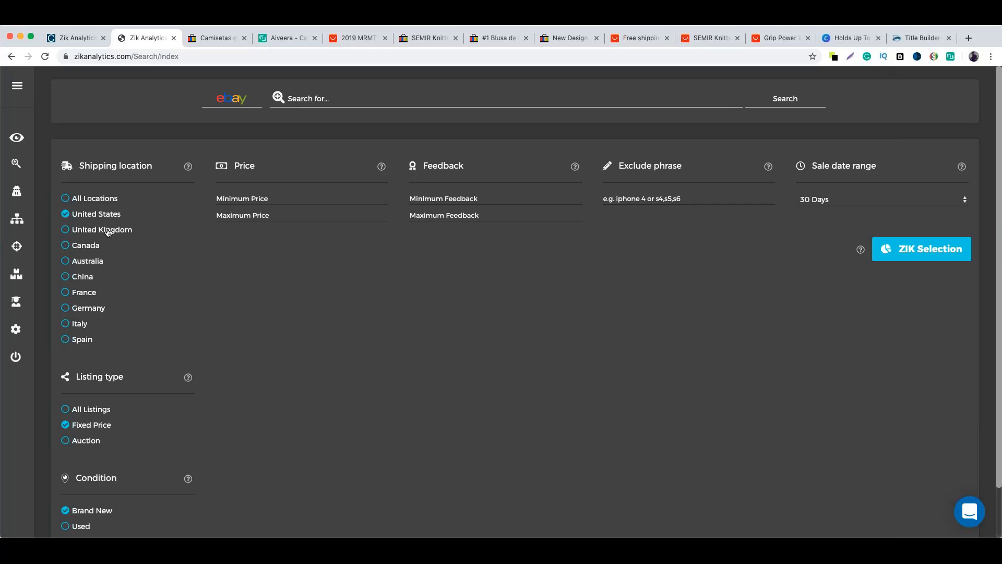
pyautogui.click(345, 97)
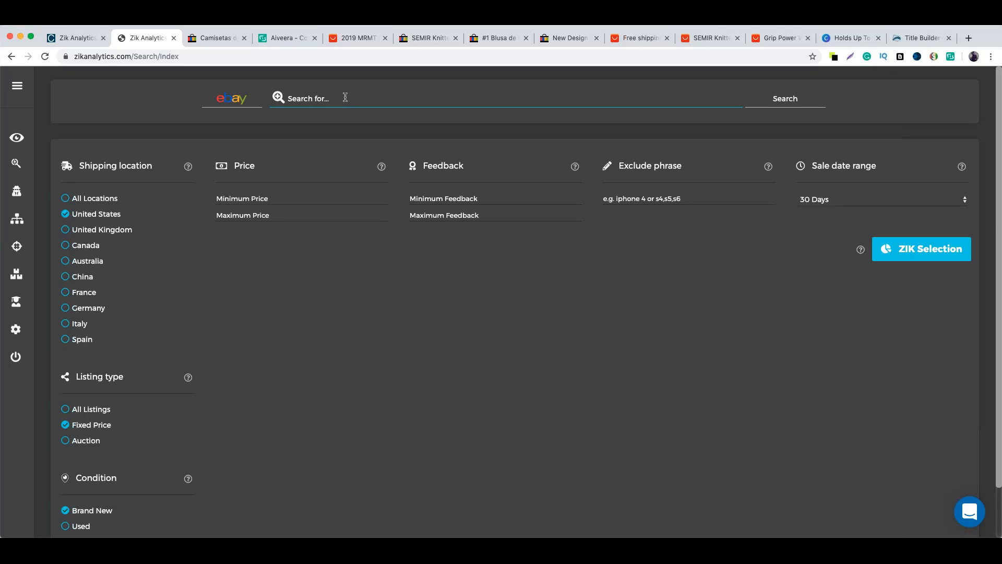
pyautogui.write('me')
pyautogui.hotkey('alt', 'Left')
pyautogui.hotkey('alt', 'Left')
pyautogui.write('casual')
pyautogui.click(792, 107)
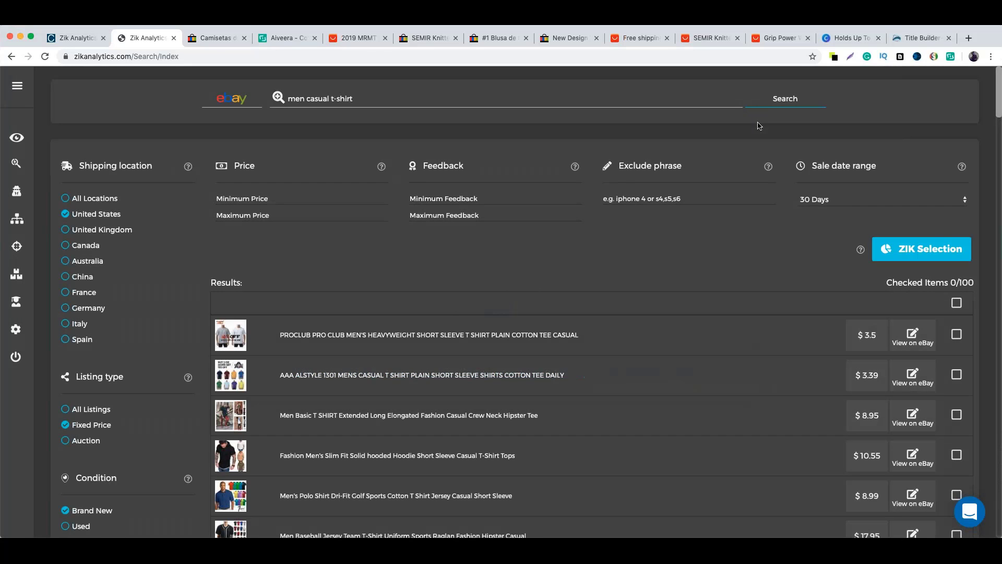
# Step: Select all the "men casual t-shirt" results and analyze them with ZIK Selection
pyautogui.scroll(-2, 758, 130)
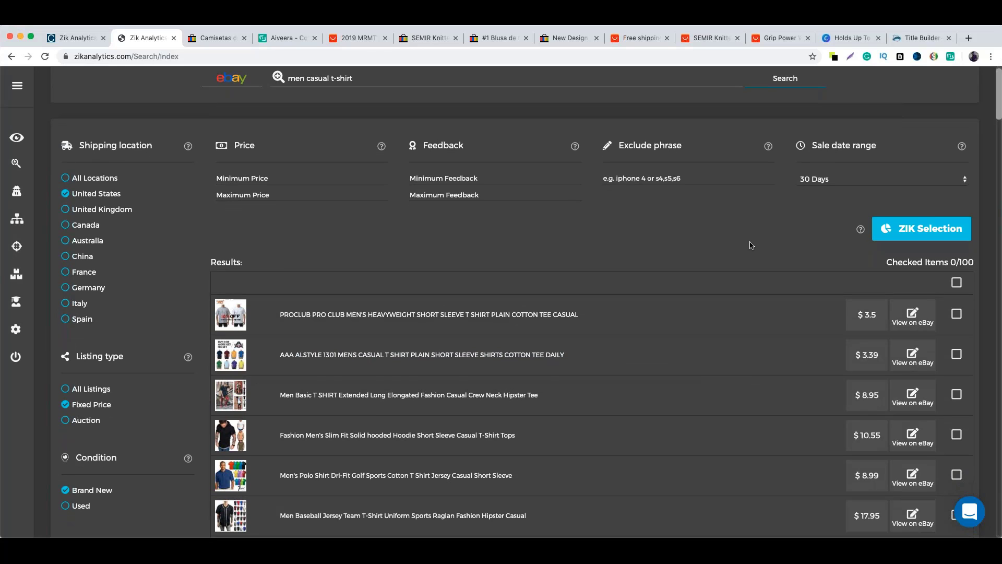
pyautogui.scroll(-1, 798, 272)
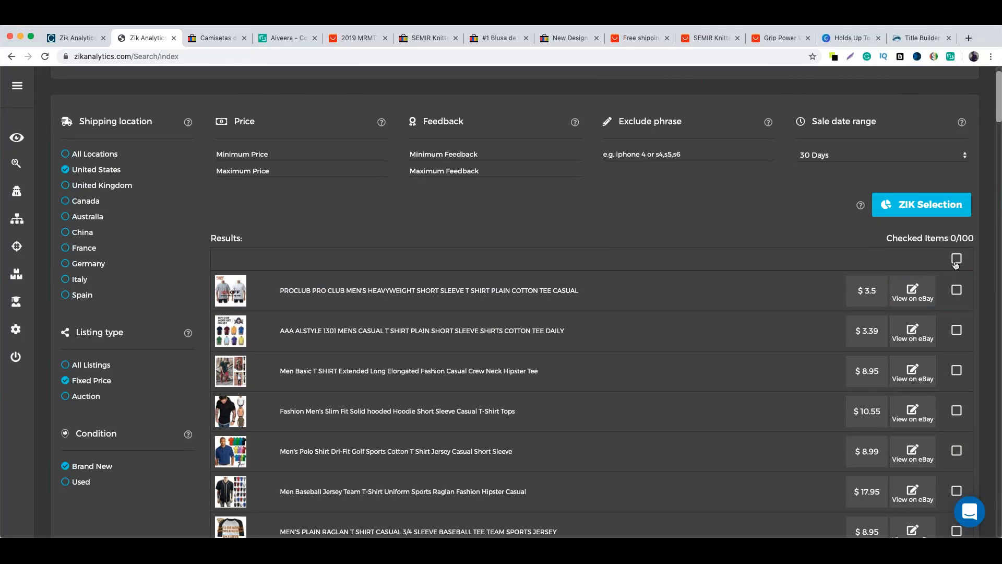
pyautogui.scroll(1, 721, 266)
pyautogui.scroll(-5, 721, 266)
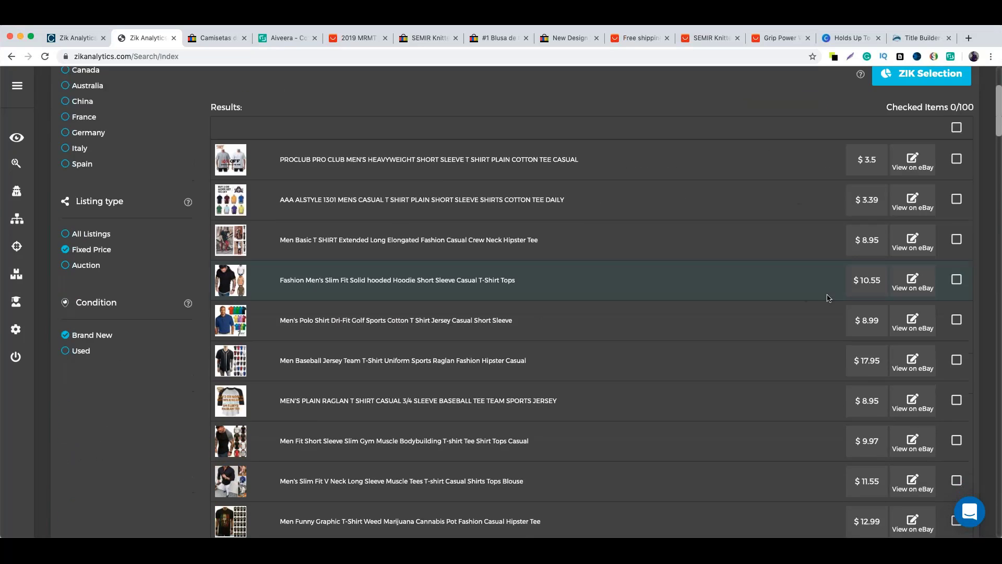
pyautogui.click(956, 131)
pyautogui.scroll(2, 940, 157)
pyautogui.click(922, 127)
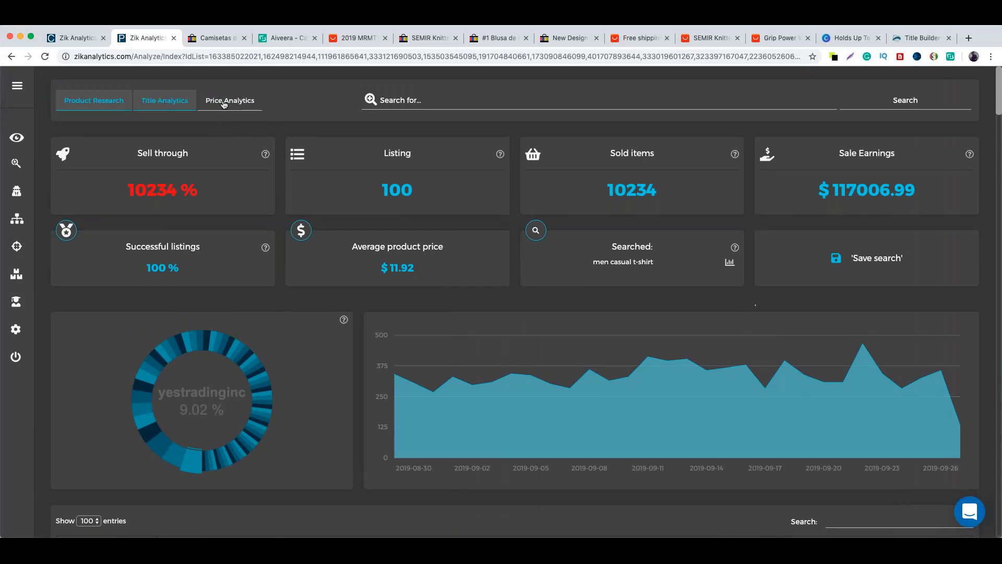
# Step: Open Title Analytics for the selected T-shirt listings and examine the long tail and generic keyword tables
pyautogui.click(151, 107)
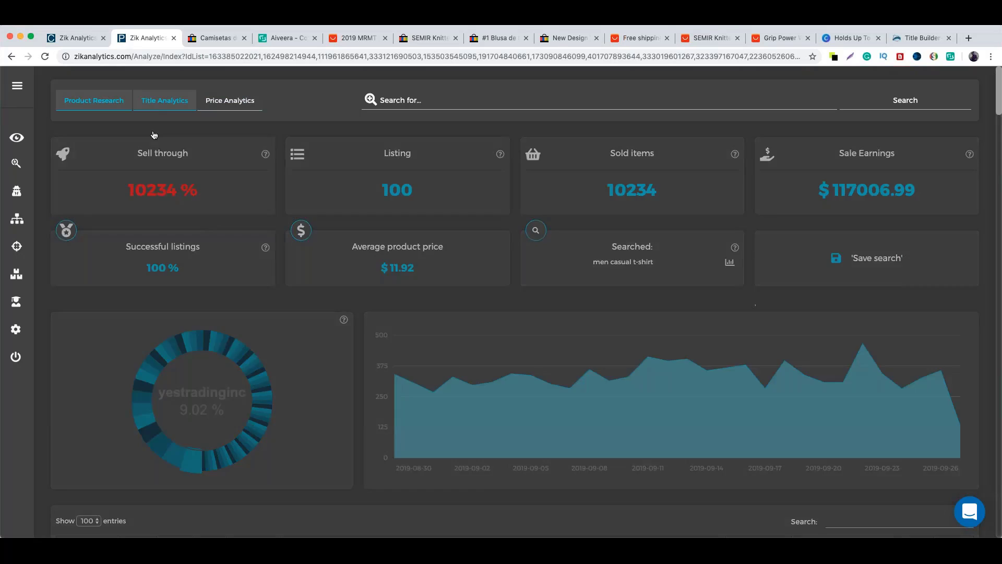
pyautogui.scroll(-2, 170, 245)
pyautogui.scroll(-2, 170, 245)
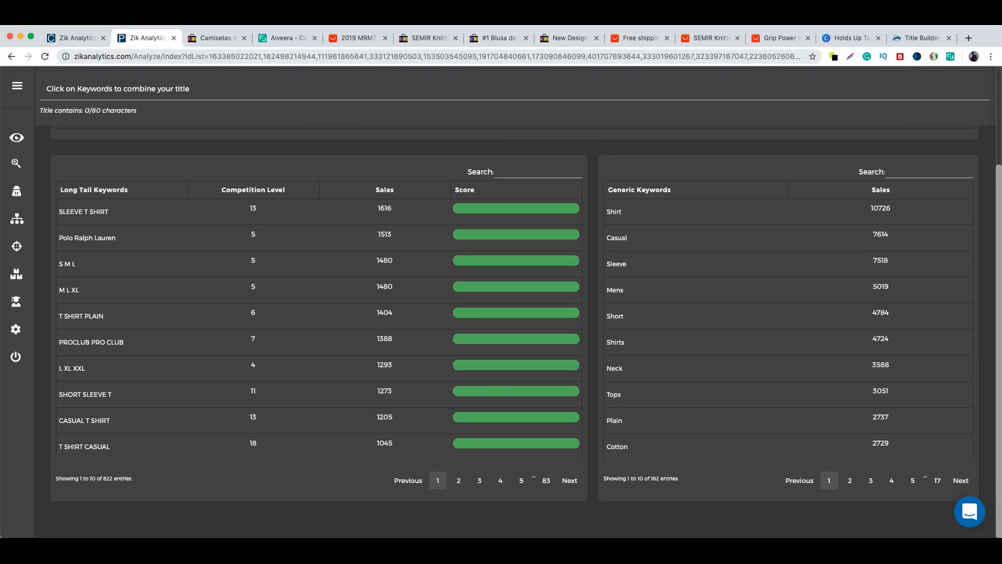
# Step: Return to the eBay men's T-shirt listing and examine its photos, title, price, shipping details and similar sponsored items
pyautogui.click(211, 38)
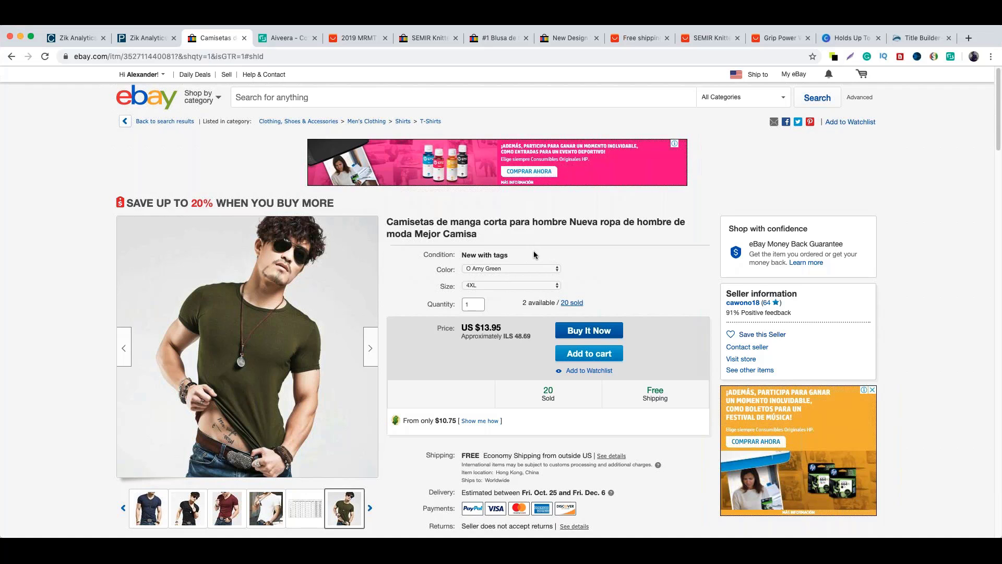
pyautogui.scroll(-1, 534, 250)
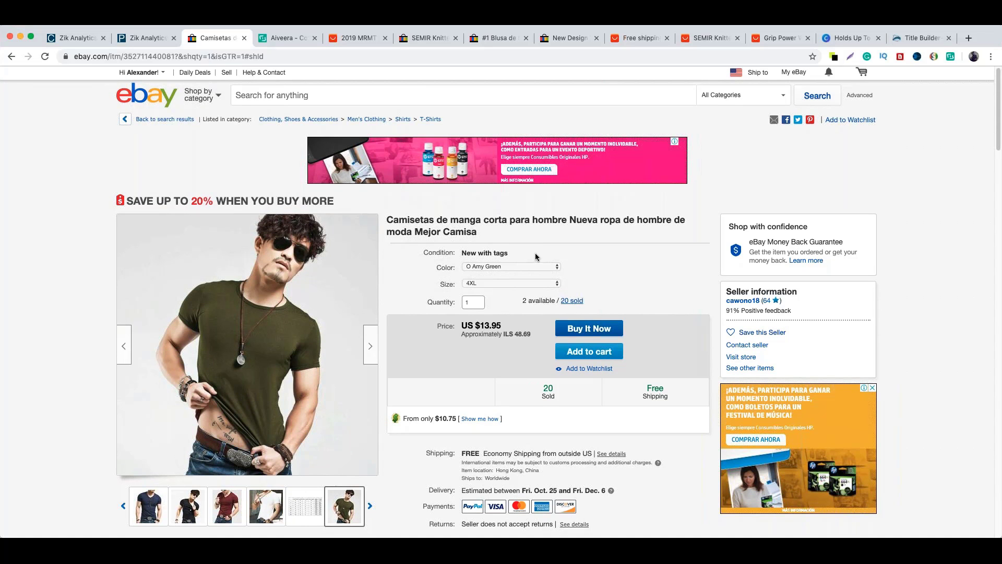
pyautogui.scroll(-1, 574, 253)
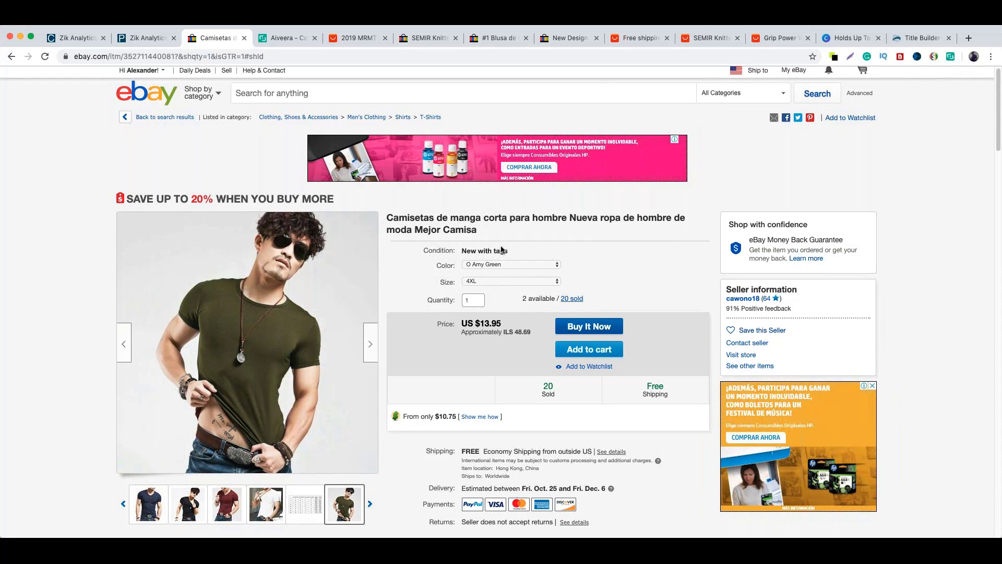
pyautogui.moveTo(340, 330)
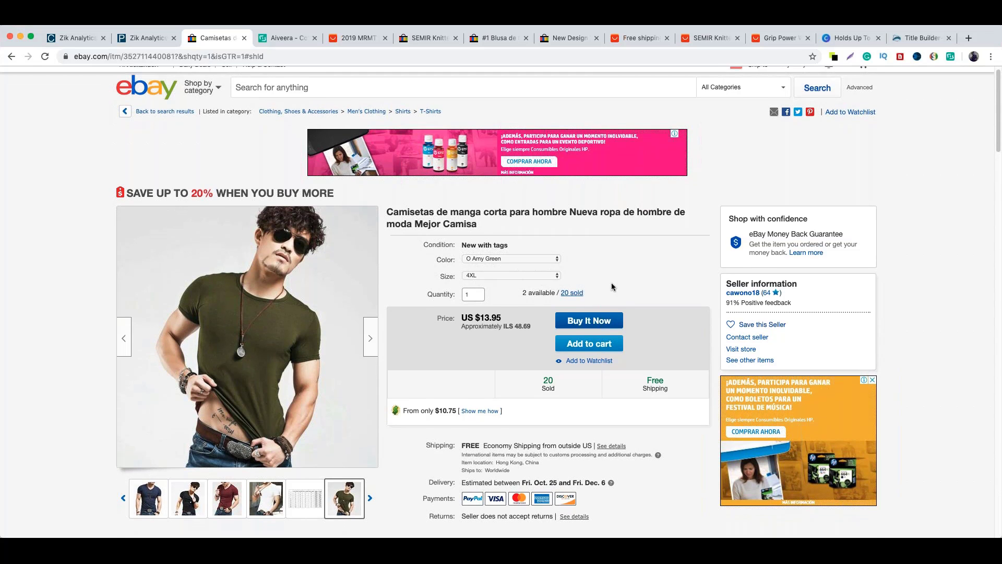
pyautogui.scroll(-1, 612, 284)
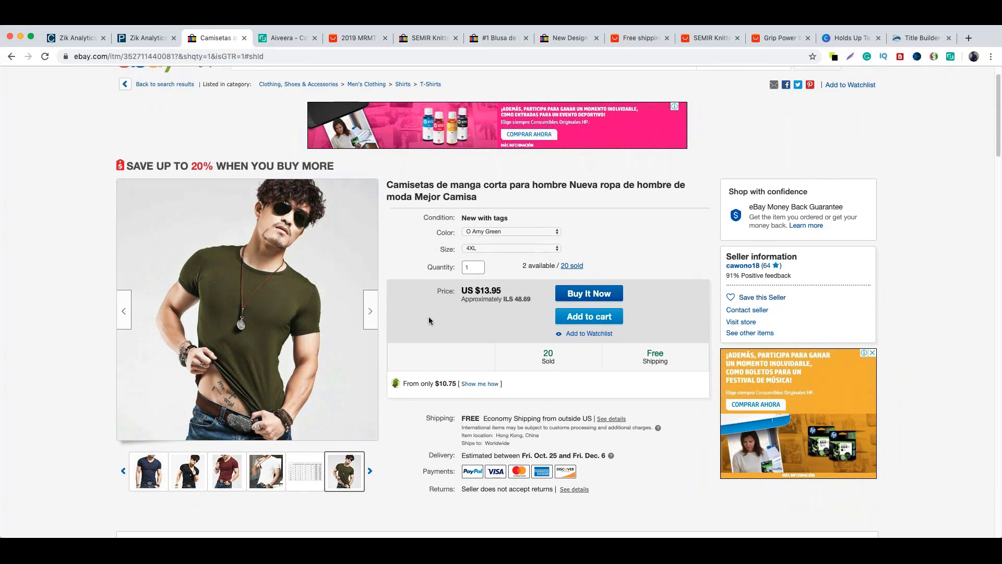
pyautogui.scroll(-1, 429, 315)
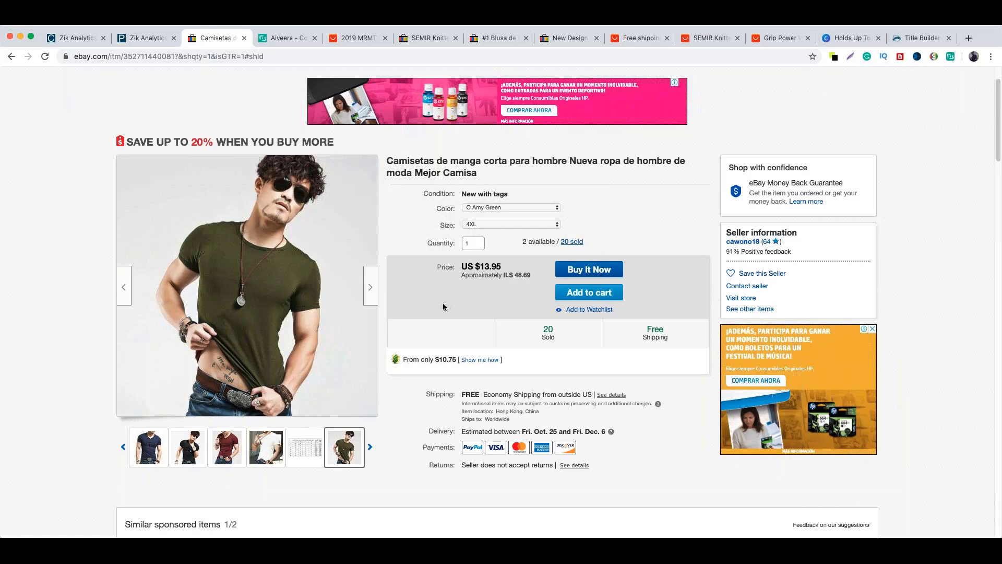
pyautogui.scroll(-1, 442, 307)
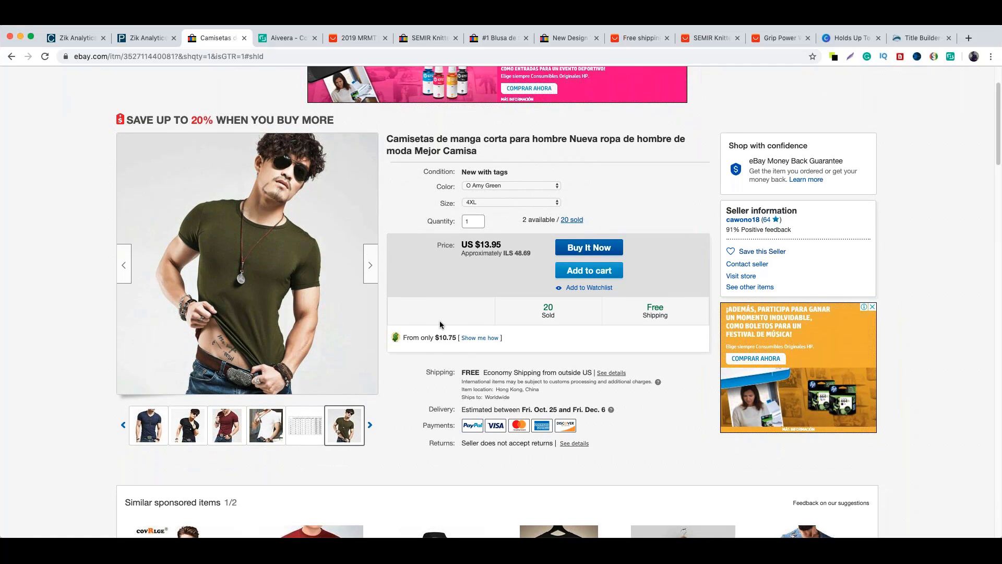
pyautogui.scroll(-1, 441, 307)
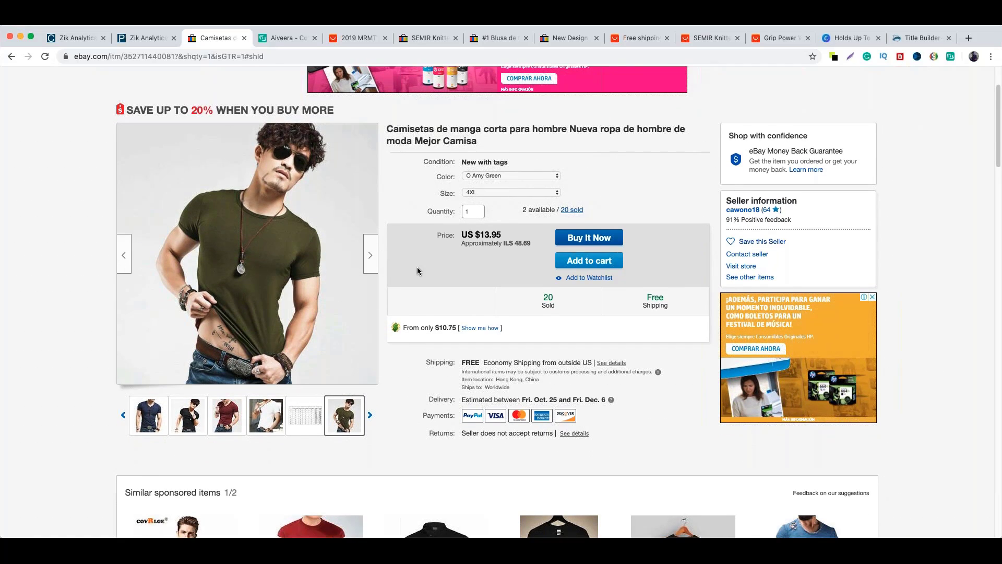
pyautogui.scroll(-5, 57, 294)
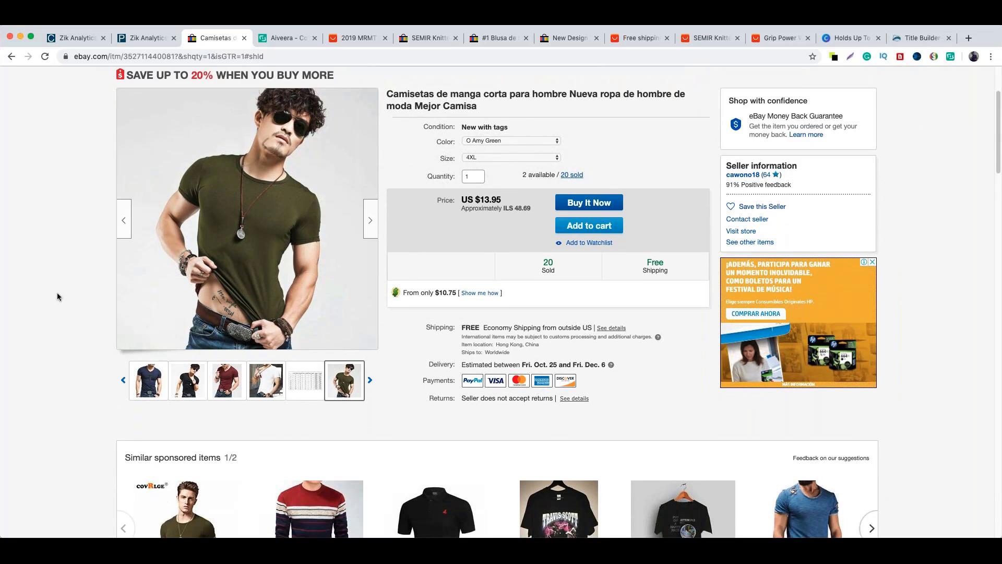
pyautogui.scroll(-2, 57, 294)
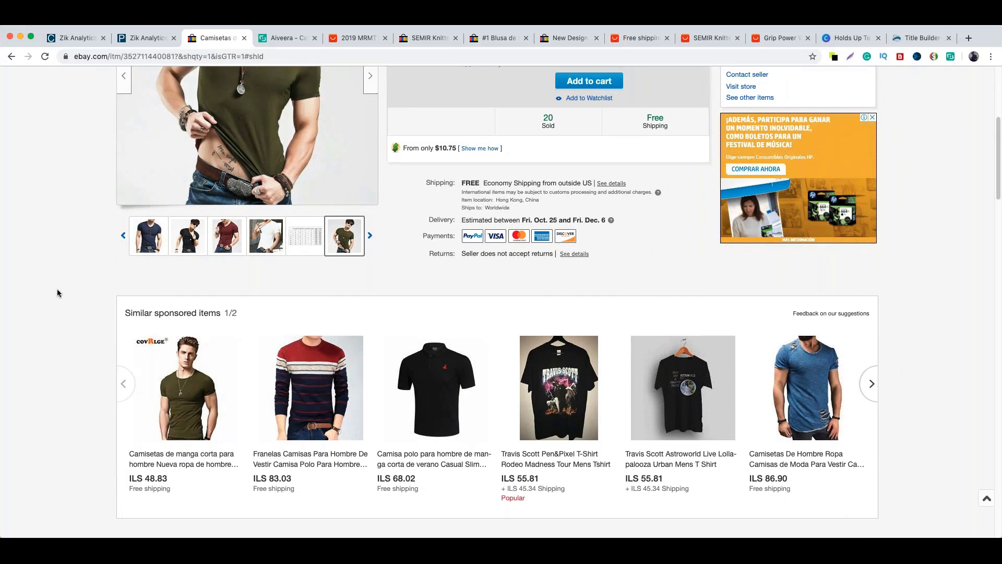
pyautogui.scroll(-1, 57, 289)
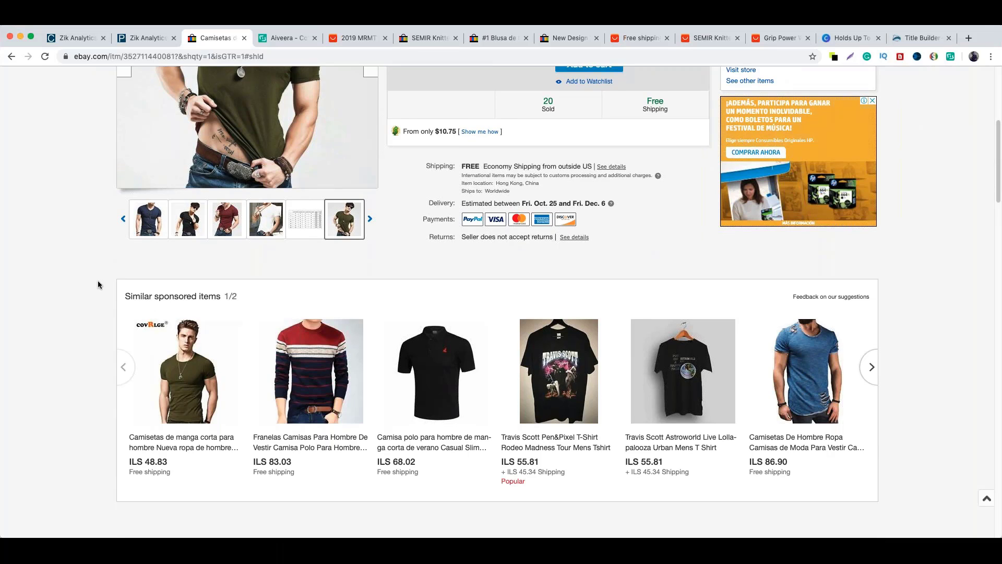
# Step: Examine the similar and related sponsored items shown beneath the men's T-shirt listing
pyautogui.scroll(-5, 90, 286)
pyautogui.scroll(-3, 88, 289)
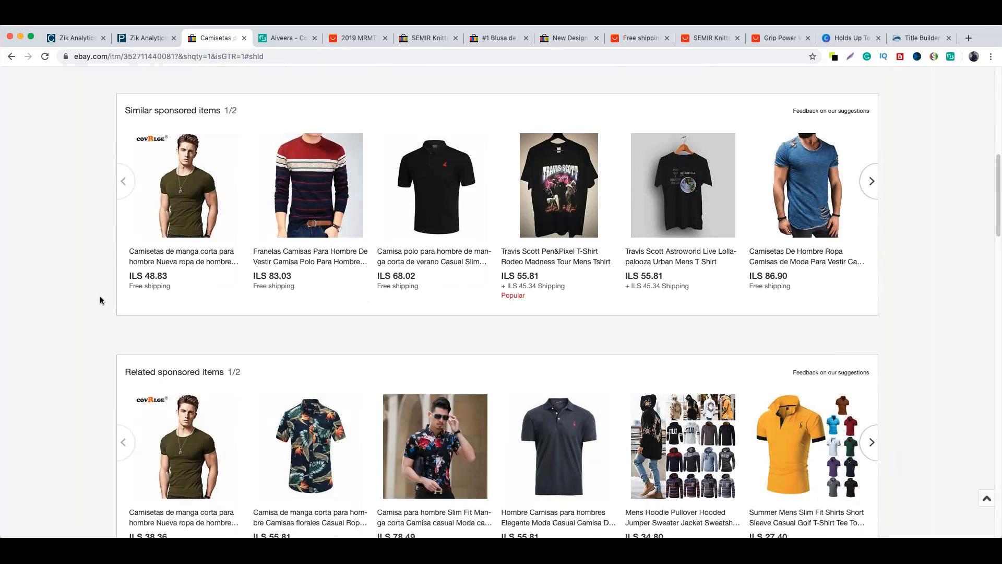
pyautogui.scroll(-2, 201, 261)
pyautogui.scroll(-2, 201, 263)
pyautogui.scroll(2, 200, 264)
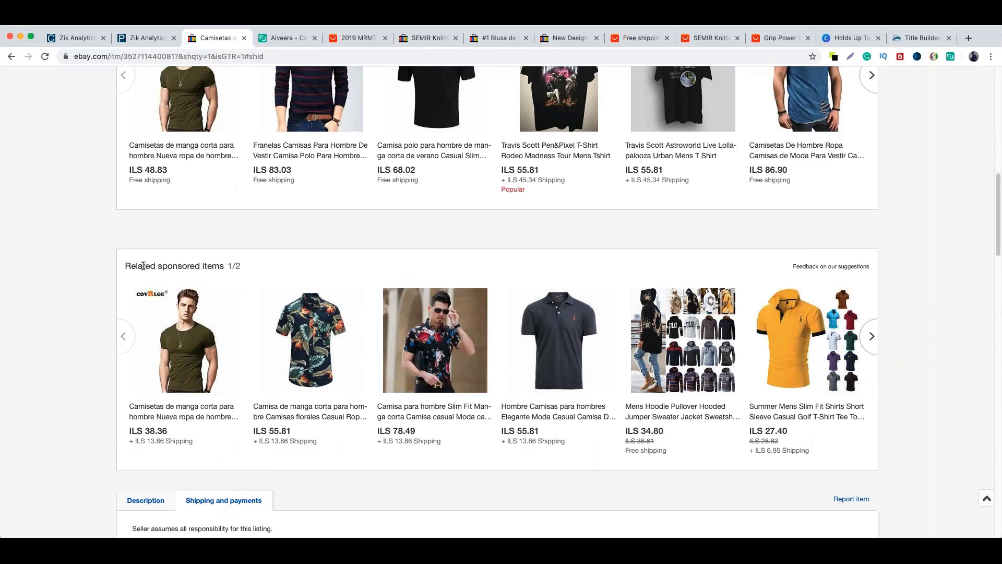
pyautogui.scroll(6, 130, 269)
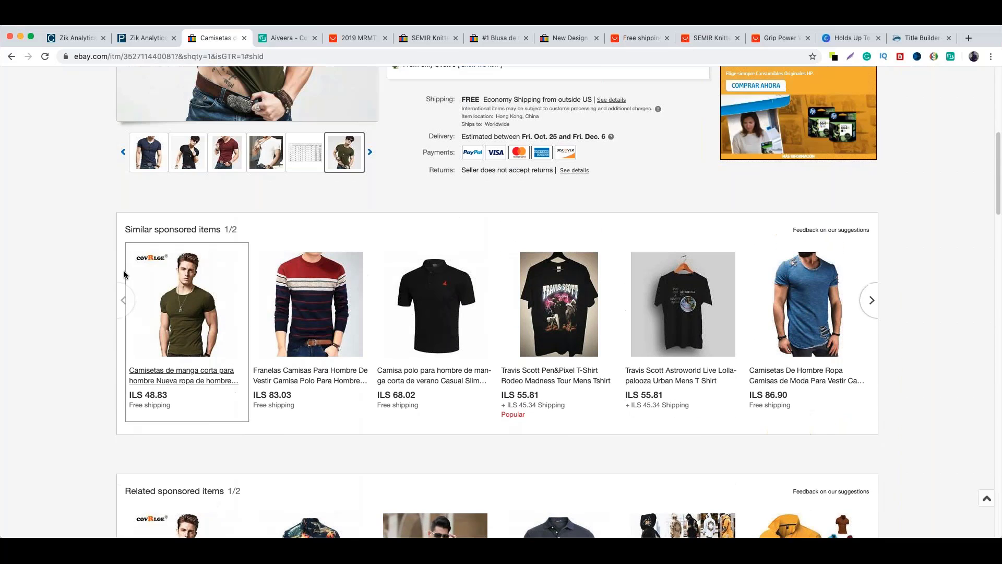
pyautogui.scroll(3, 107, 275)
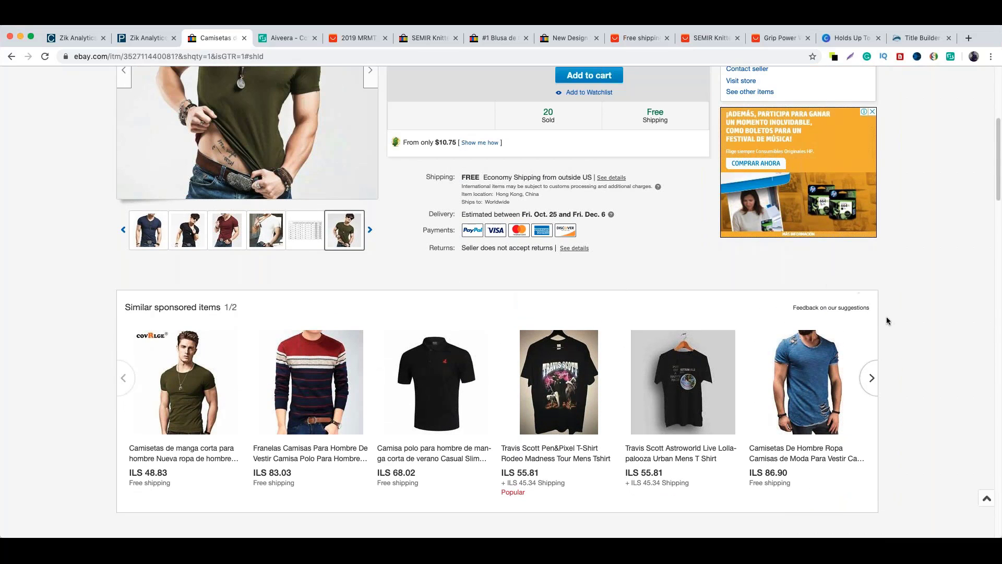
pyautogui.scroll(-1, 157, 288)
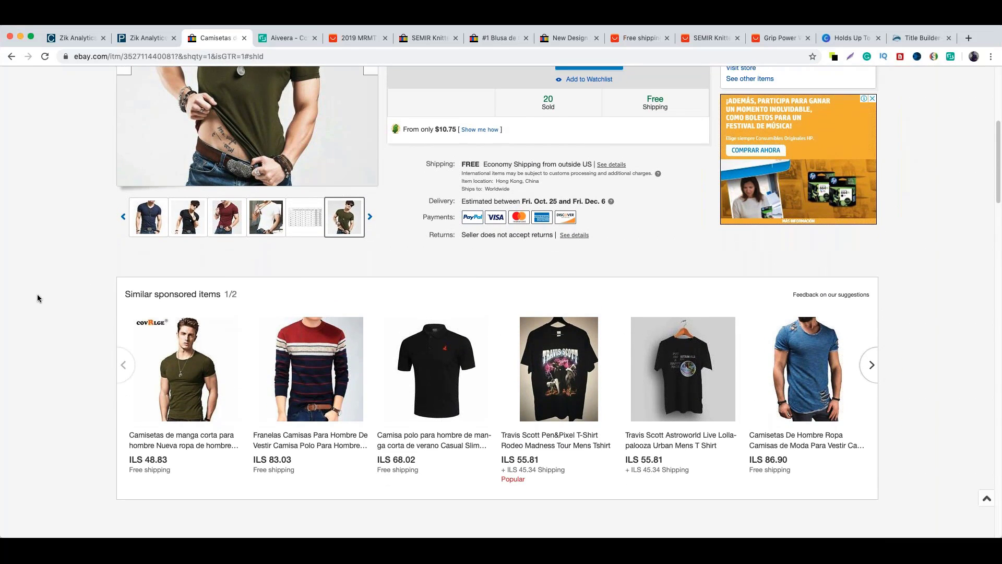
pyautogui.scroll(1, 37, 294)
pyautogui.scroll(5, 36, 299)
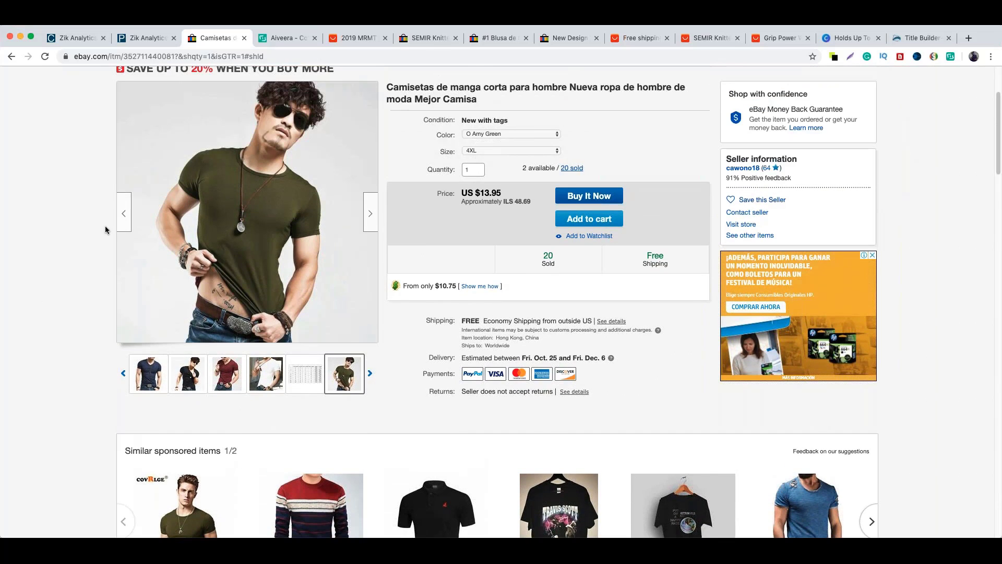
pyautogui.scroll(1, 73, 246)
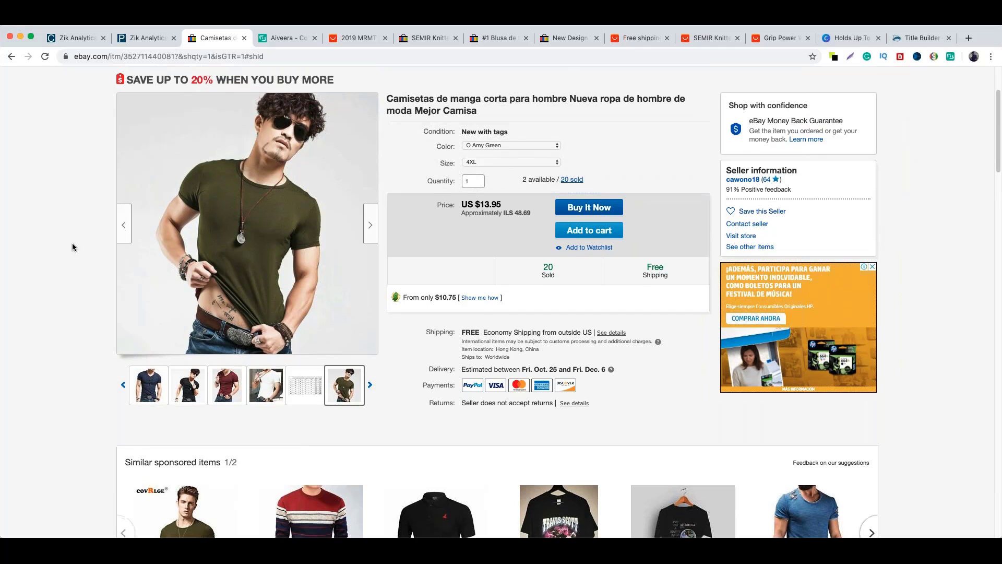
# Step: Compare the T-shirt listing's main photo and price with the competing sponsored products on the same page
pyautogui.scroll(-5, 68, 256)
pyautogui.scroll(-3, 64, 327)
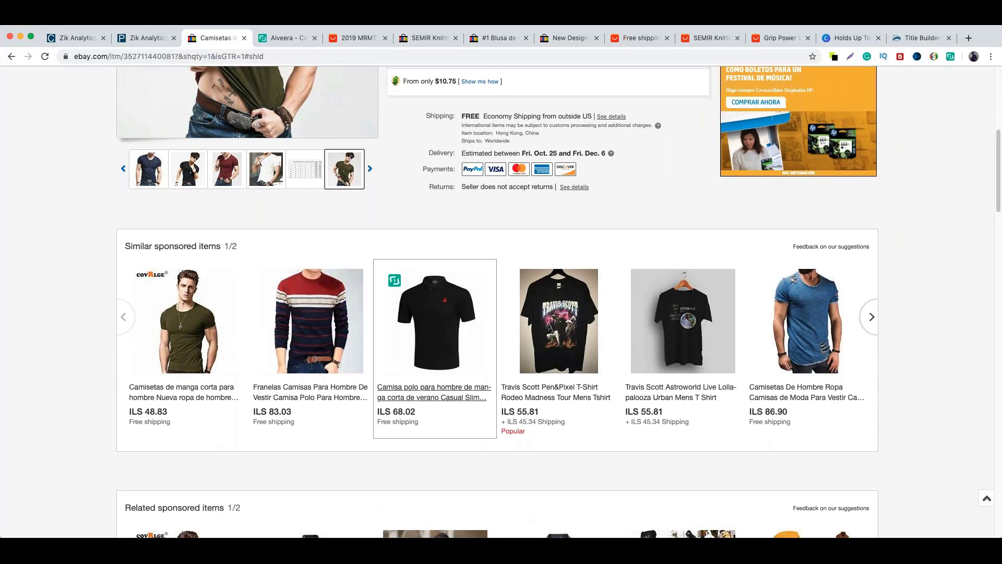
pyautogui.scroll(-5, 118, 296)
pyautogui.scroll(-7, 118, 296)
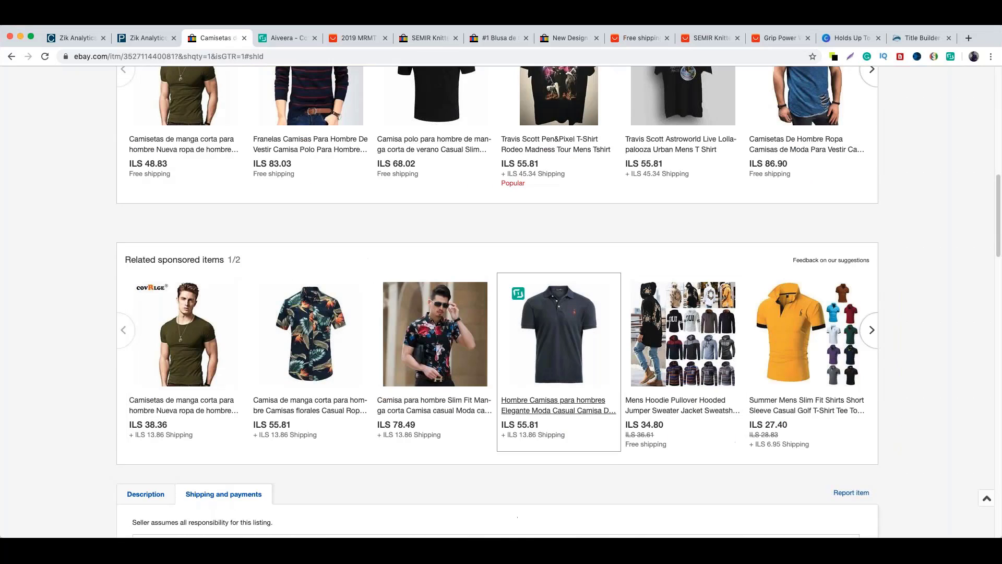
pyautogui.scroll(2, 56, 380)
pyautogui.scroll(12, 18, 359)
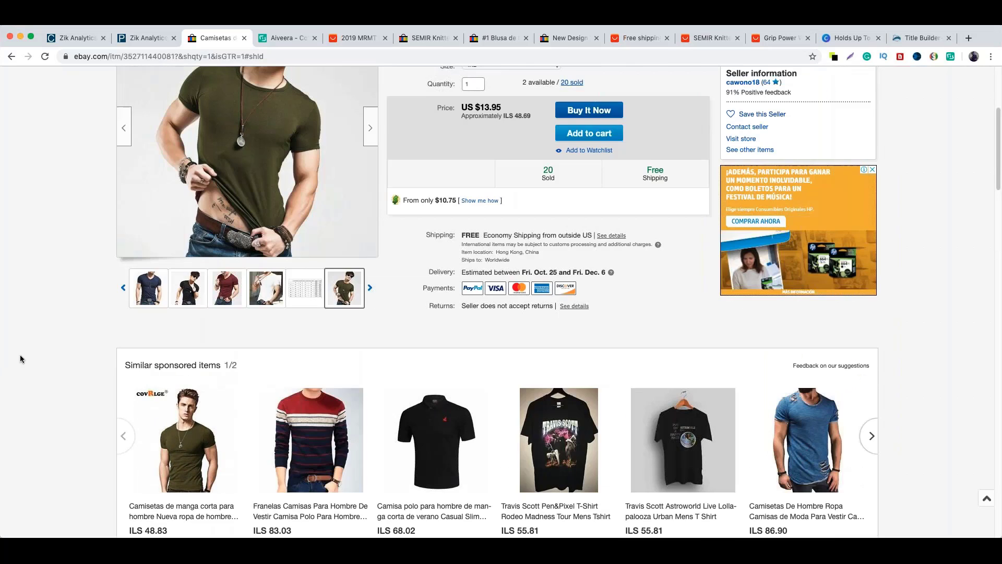
pyautogui.scroll(4, 18, 359)
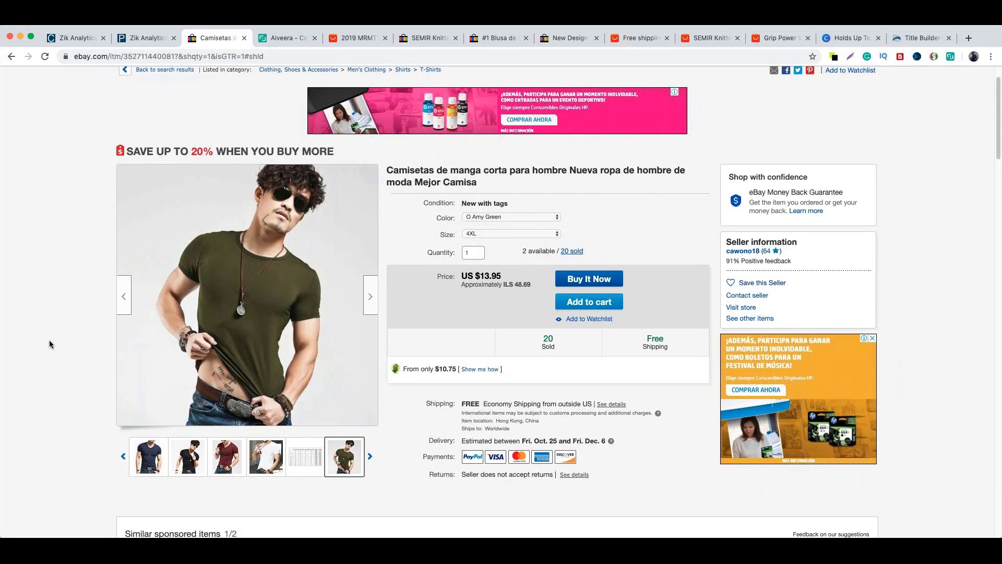
pyautogui.scroll(-1, 49, 344)
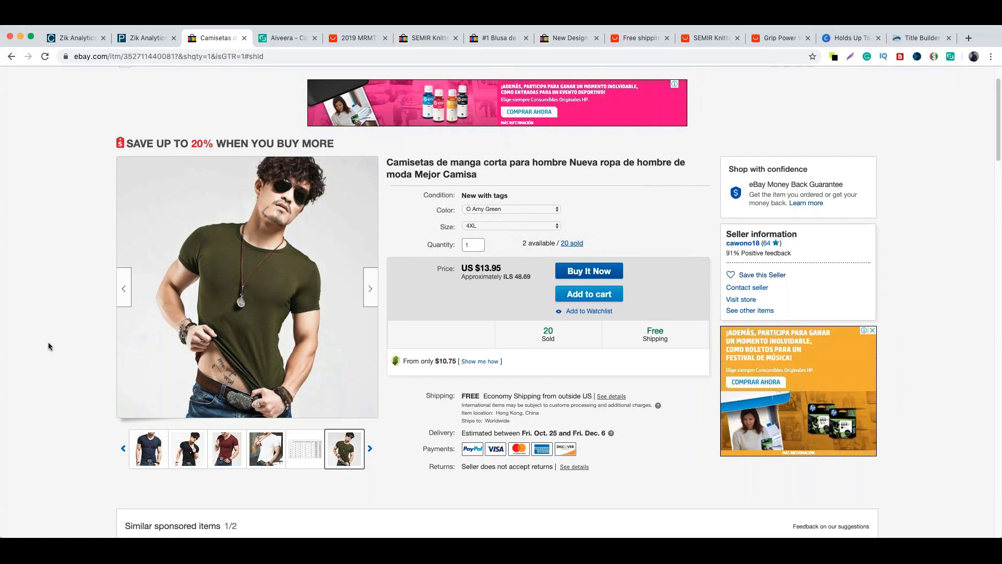
pyautogui.scroll(-1, 48, 346)
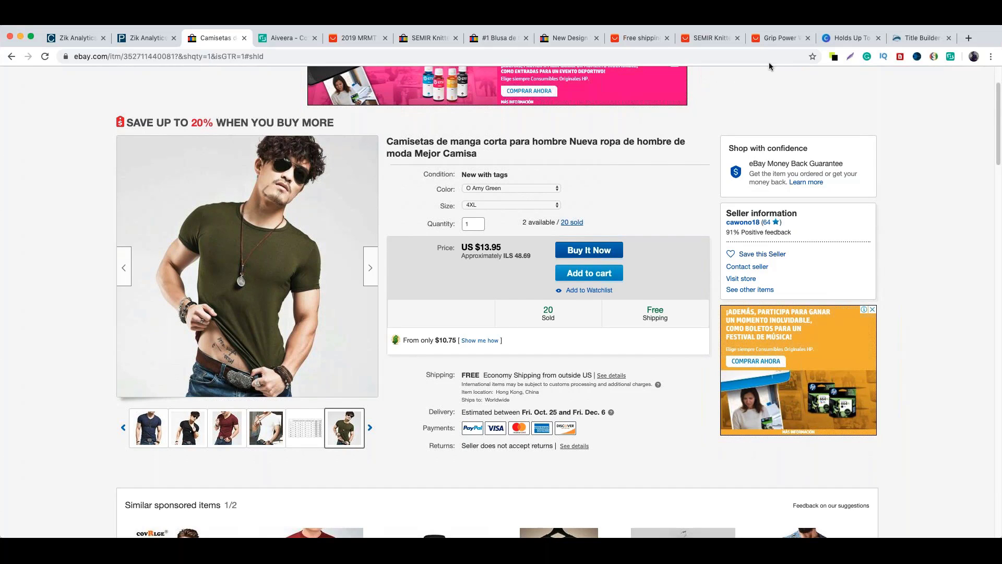
# Step: Review the Grip Power Wrist exerciser listing on AliExpress, then view its edited product image in Canva
pyautogui.click(777, 39)
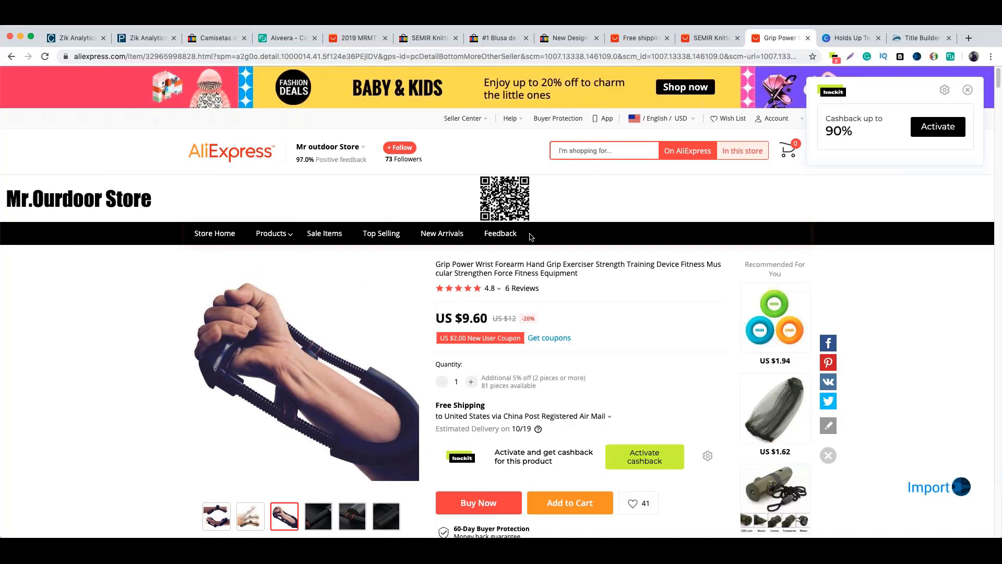
pyautogui.scroll(-1, 532, 237)
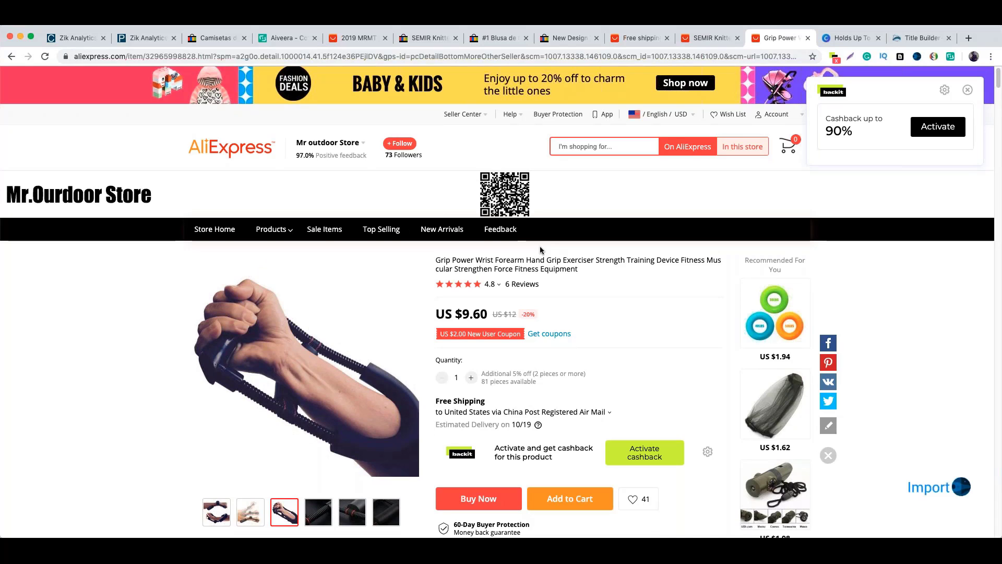
pyautogui.scroll(-2, 541, 256)
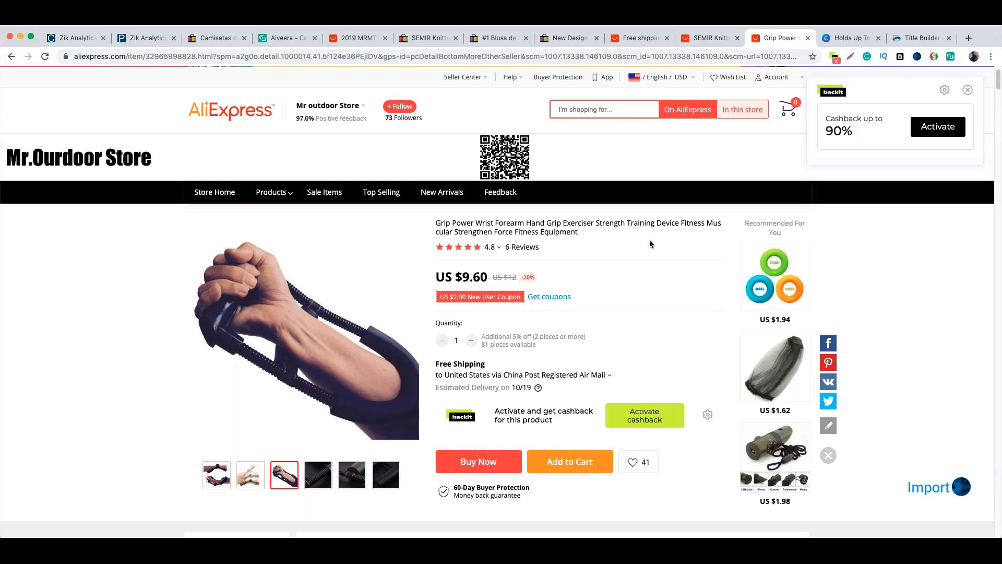
pyautogui.click(839, 43)
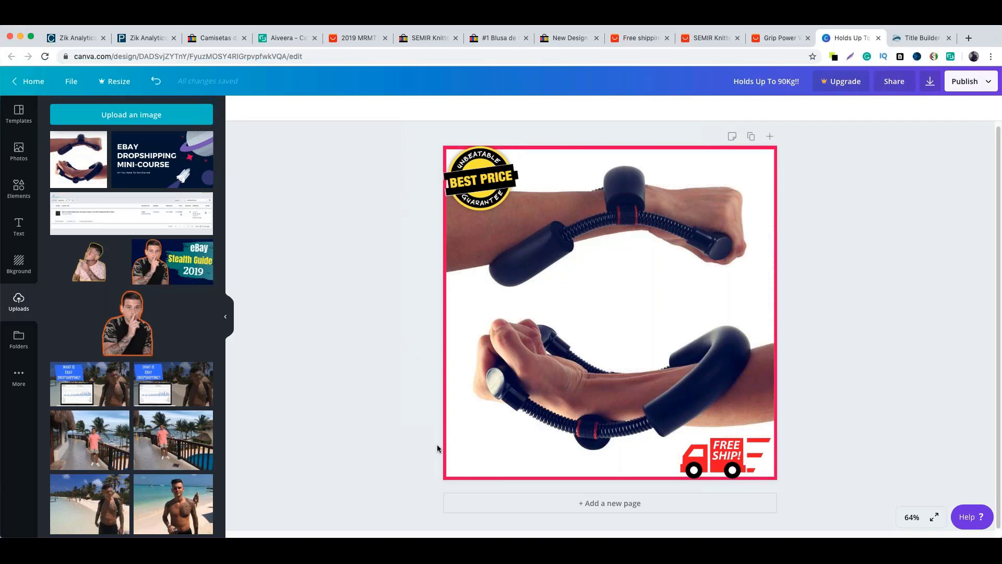
# Step: Return to the eBay T-shirt listing and compare the main photos of the similar sponsored items
pyautogui.click(206, 39)
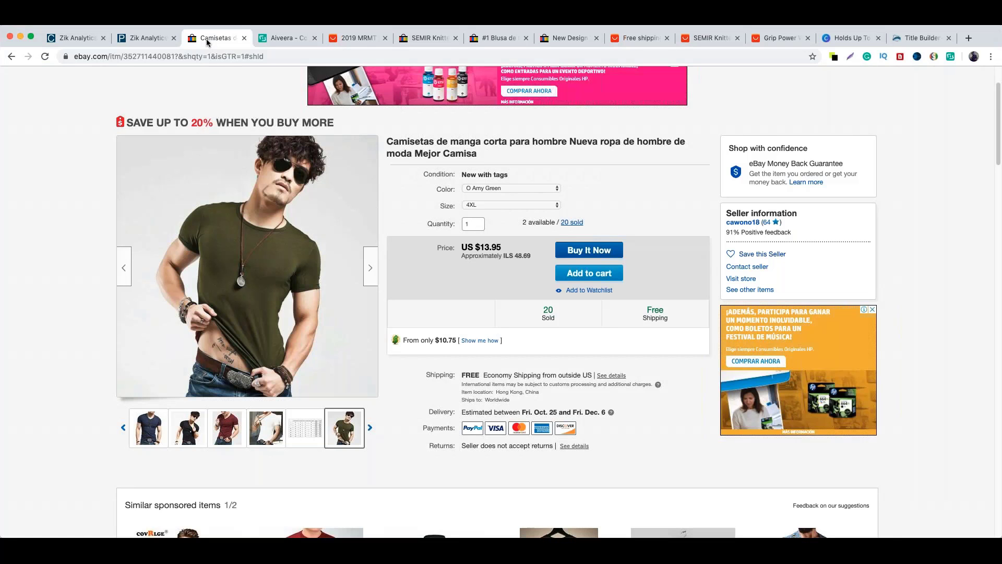
pyautogui.scroll(-4, 230, 354)
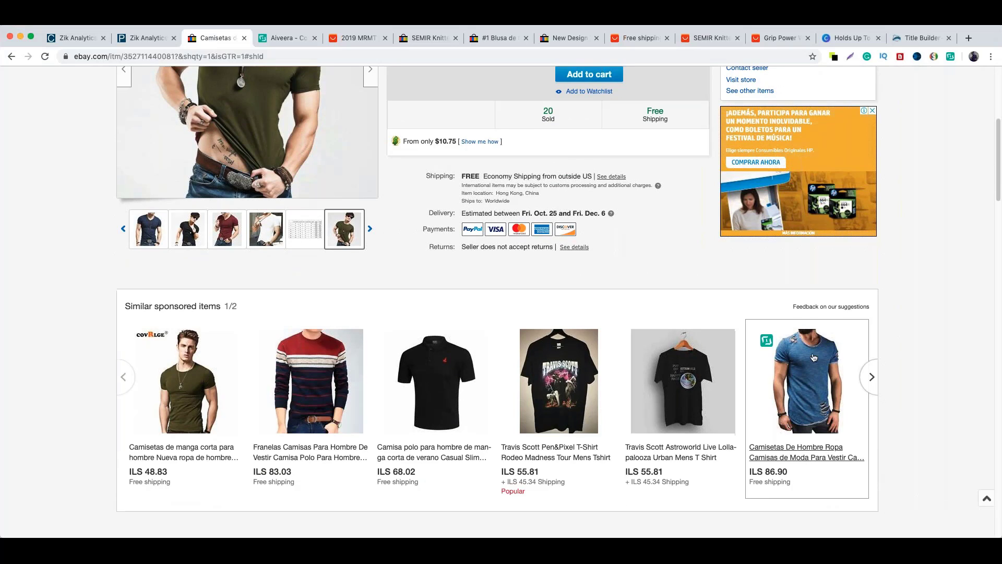
pyautogui.scroll(-2, 626, 355)
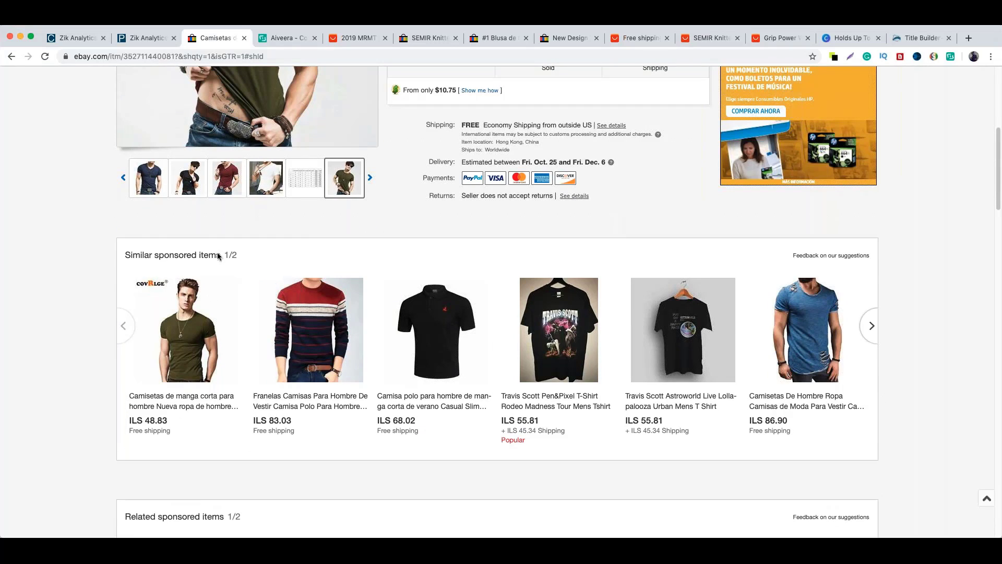
pyautogui.moveTo(342, 321)
pyautogui.moveTo(436, 303)
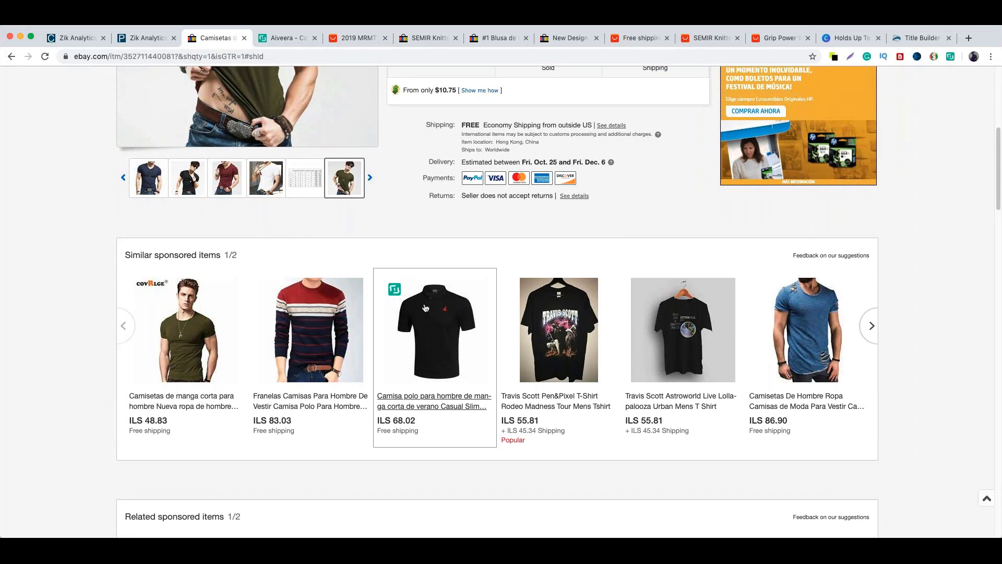
pyautogui.scroll(-1, 438, 303)
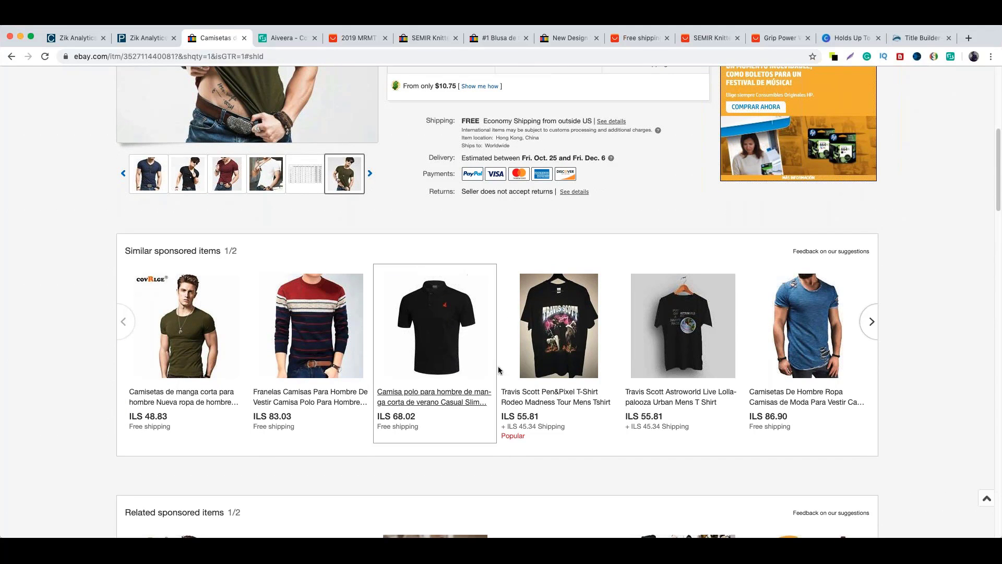
pyautogui.moveTo(389, 323)
pyautogui.moveTo(663, 345)
pyautogui.scroll(-1, 663, 345)
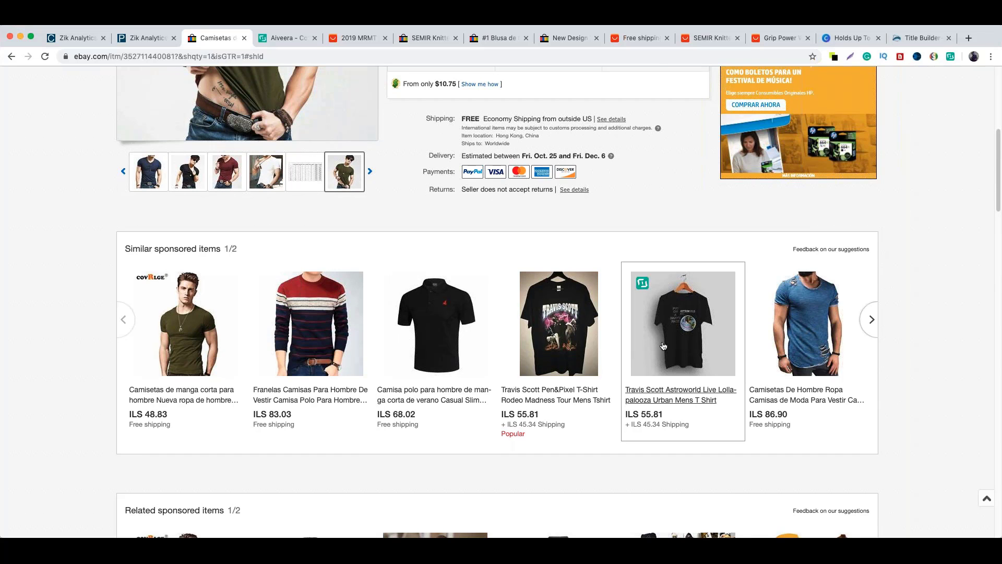
pyautogui.scroll(-3, 663, 346)
# Step: Compare the "Holds Up To 90Kg!!" Canva design with the wrist exerciser's supplier photos on AliExpress
pyautogui.click(851, 37)
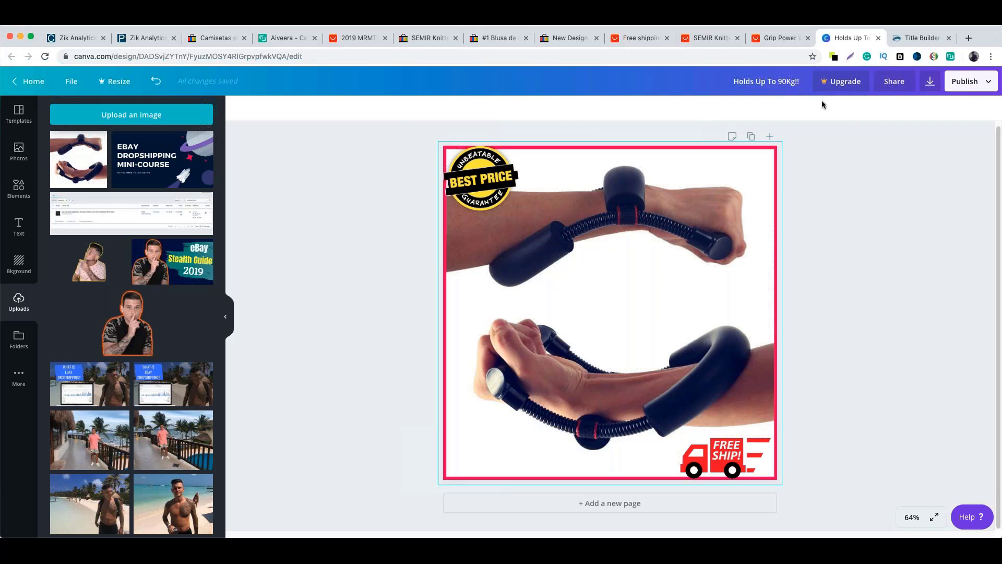
pyautogui.click(783, 39)
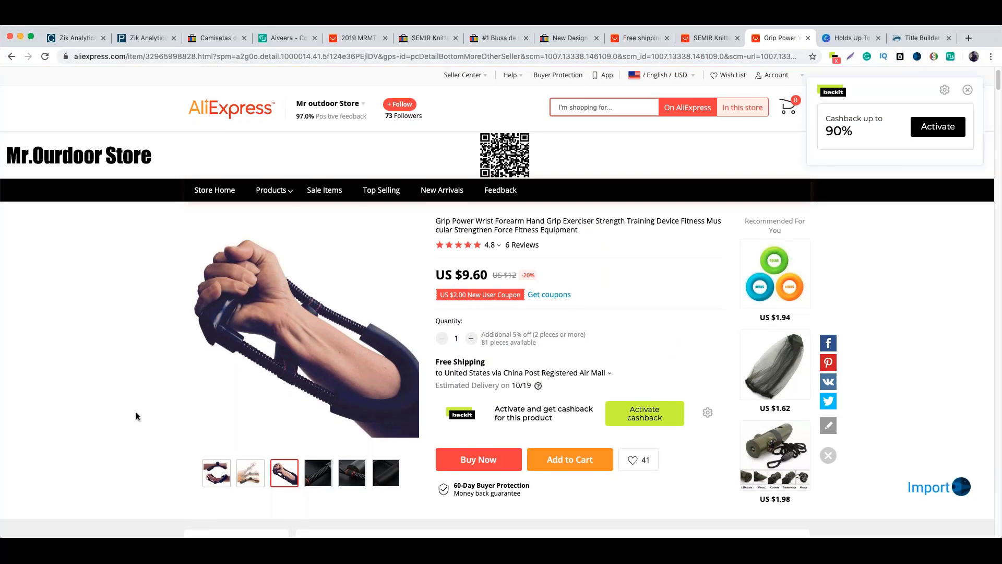
pyautogui.scroll(-1, 157, 418)
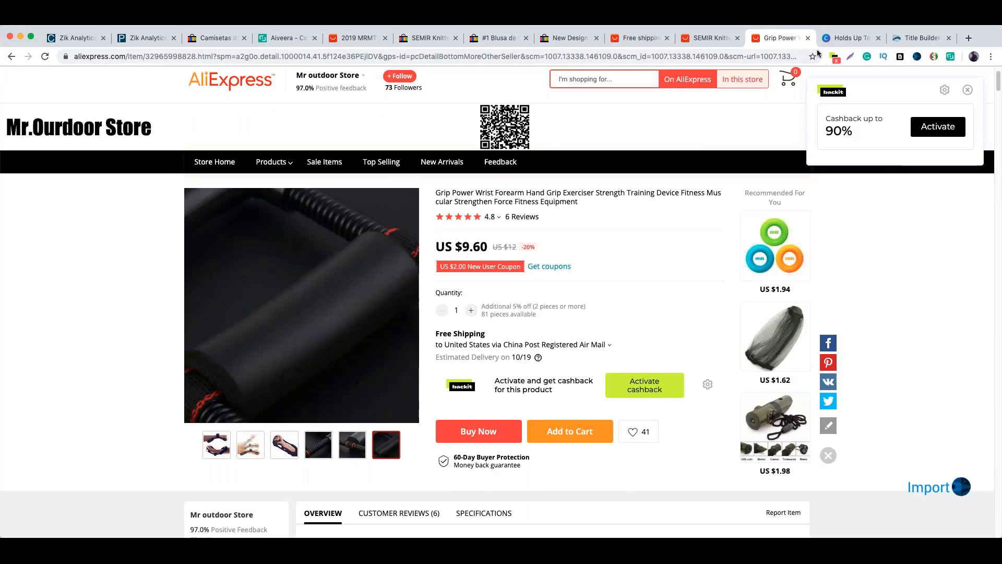
pyautogui.click(850, 38)
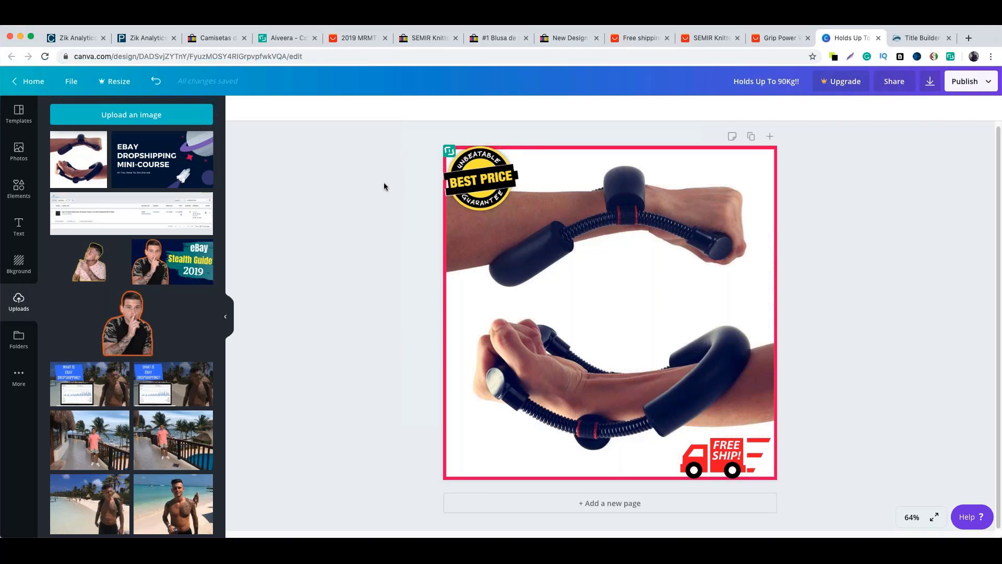
# Step: Return to the eBay T-shirt listing and review its shipping, item location, delivery and price details
pyautogui.click(206, 39)
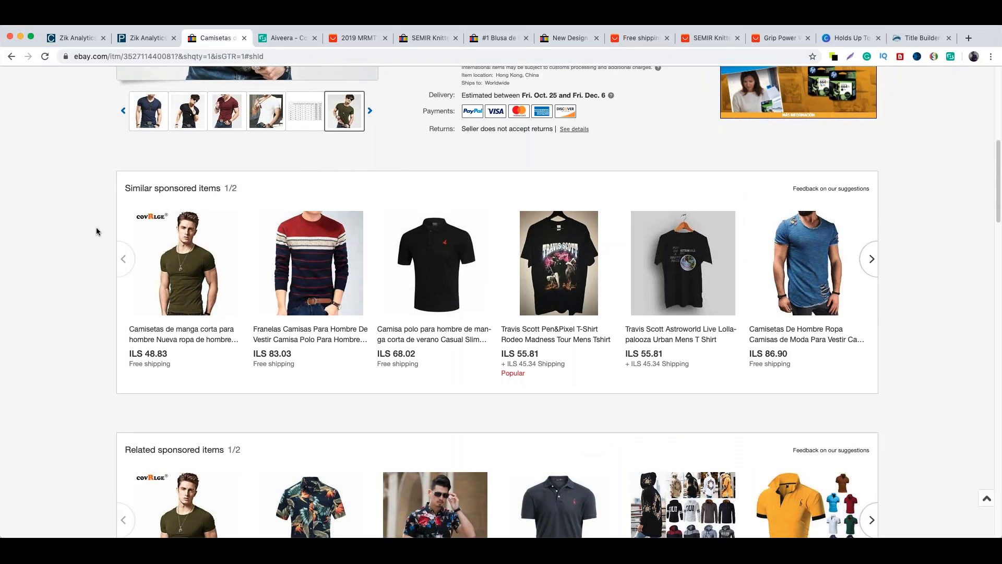
pyautogui.scroll(1, 42, 228)
pyautogui.scroll(4, 43, 227)
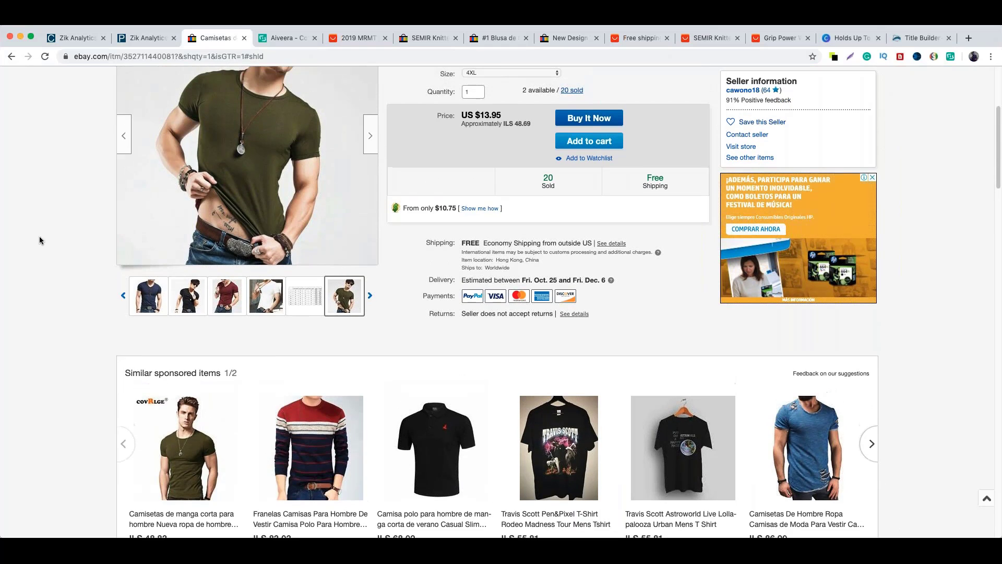
pyautogui.scroll(1, 40, 241)
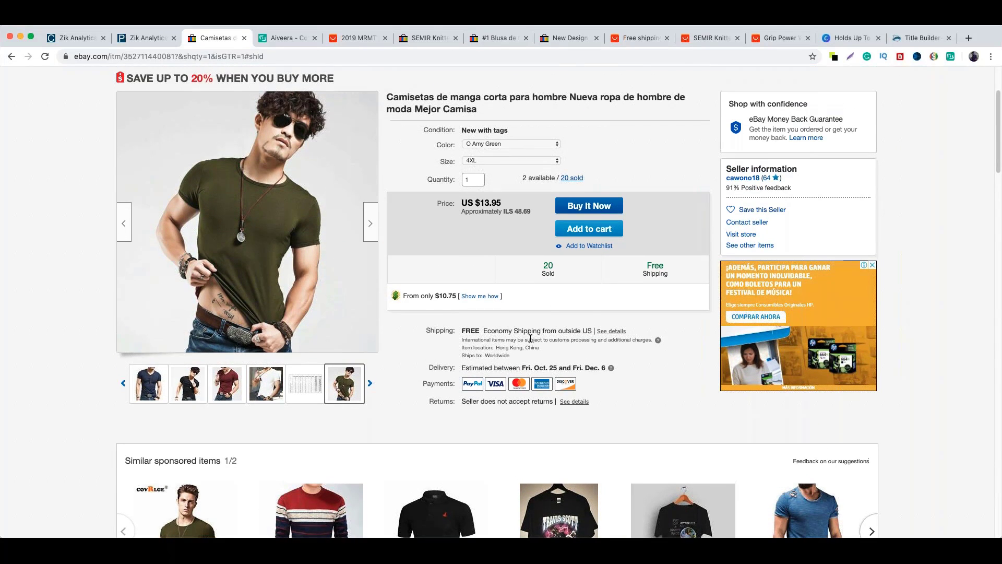
pyautogui.scroll(1, 526, 365)
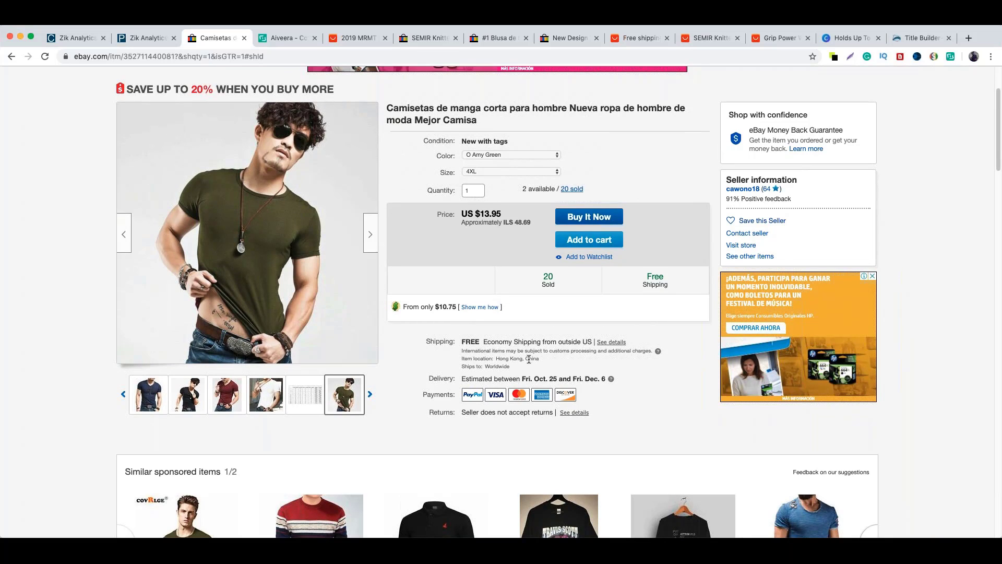
pyautogui.scroll(1, 28, 308)
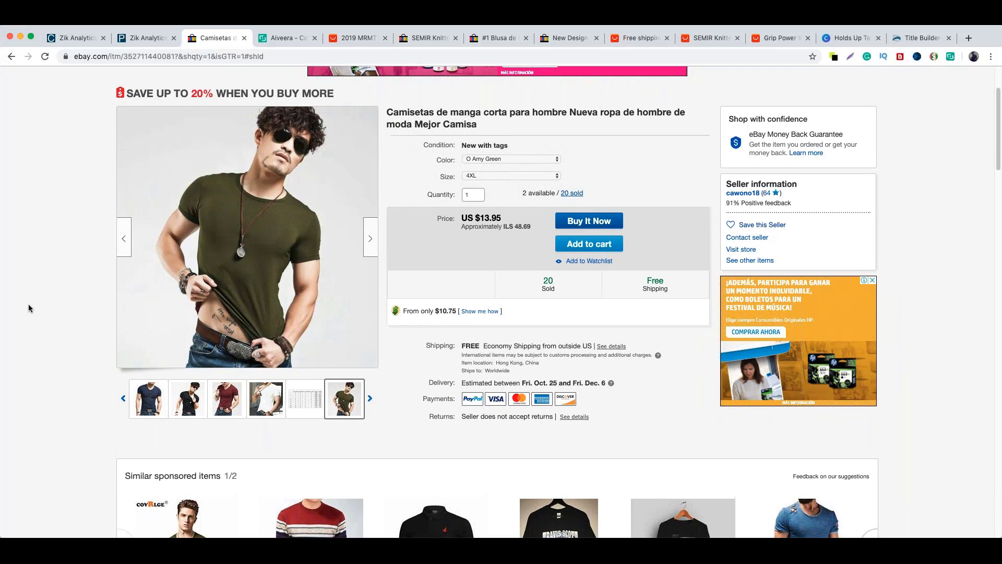
pyautogui.scroll(2, 28, 308)
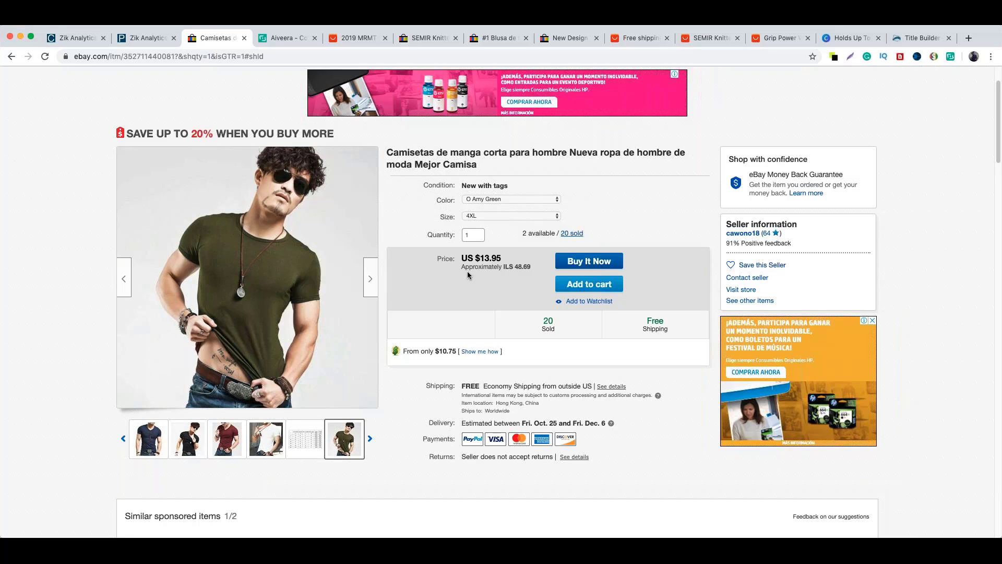
# Step: Switch to the wrist exerciser design in Canva and collapse the uploads list to enlarge the workspace
pyautogui.click(849, 40)
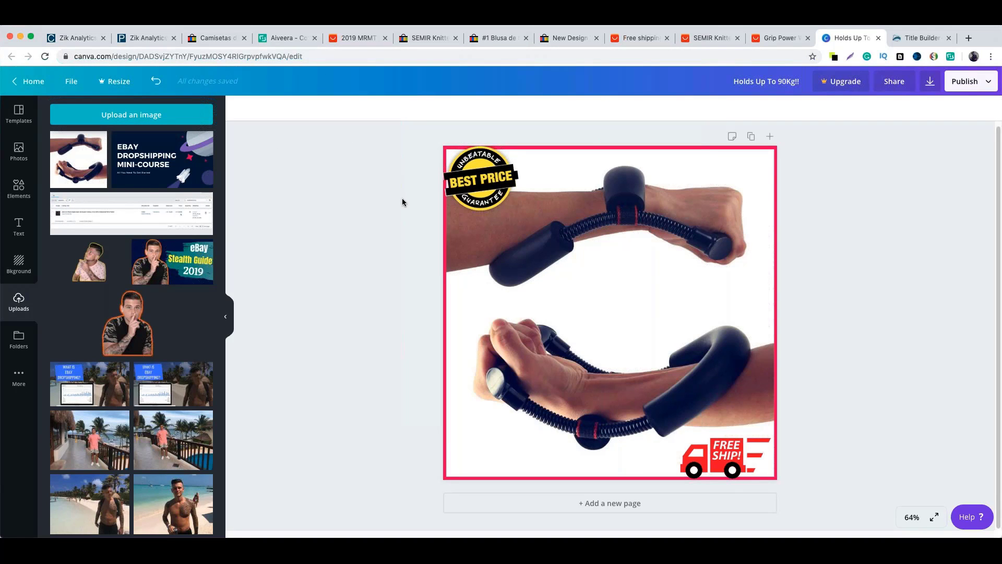
pyautogui.click(226, 317)
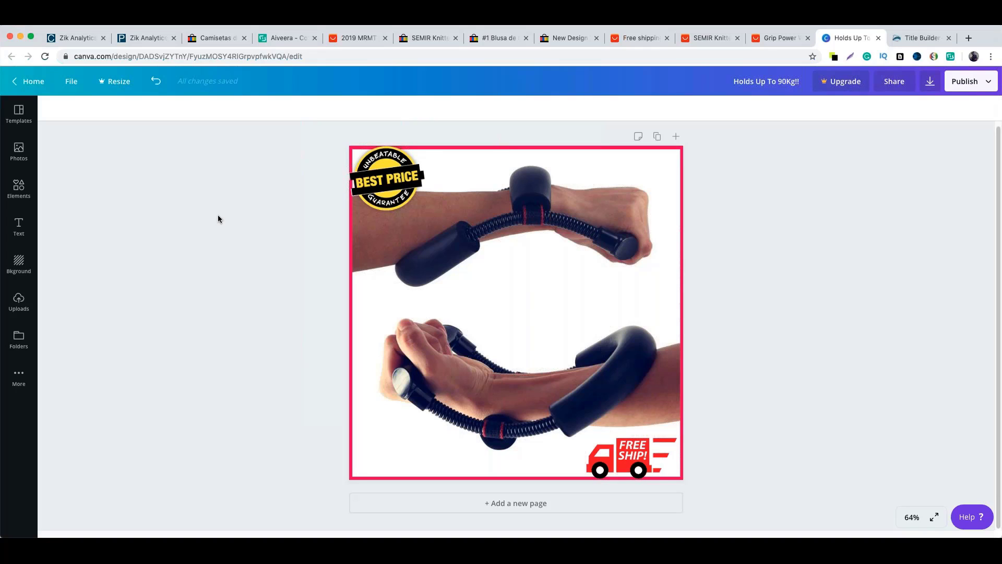
# Step: Pull apart the wrist exerciser design by offsetting the pink frame, the Best Price badge and the product photo from their places
pyautogui.click(435, 242)
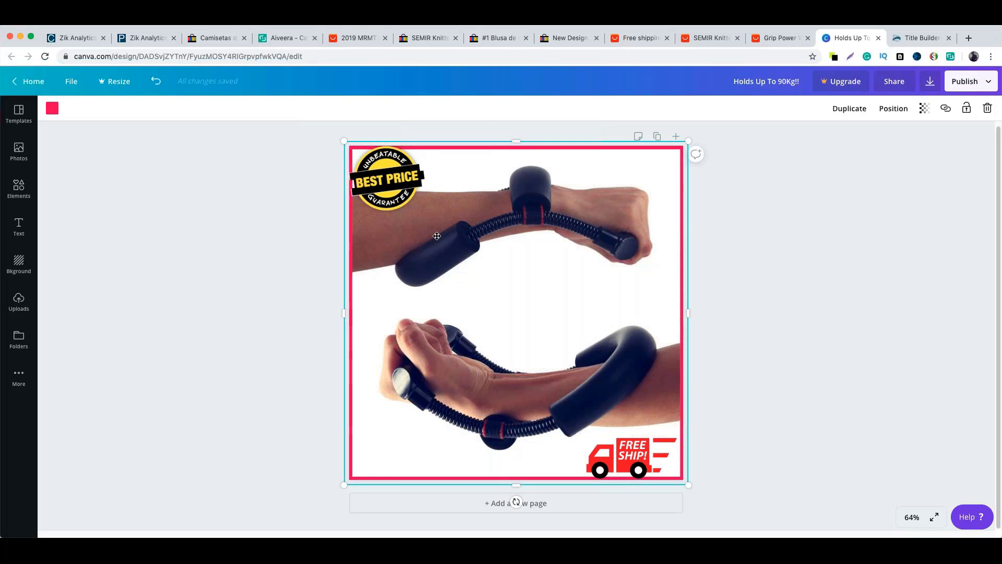
pyautogui.moveTo(434, 242); pyautogui.dragTo(470, 359)
pyautogui.moveTo(380, 173); pyautogui.dragTo(450, 173)
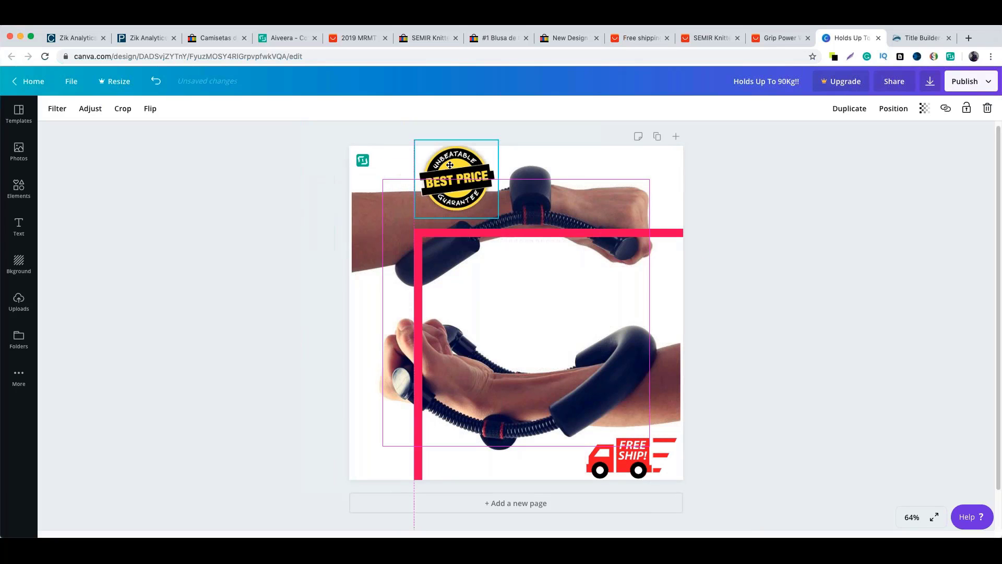
pyautogui.moveTo(584, 199); pyautogui.dragTo(580, 192)
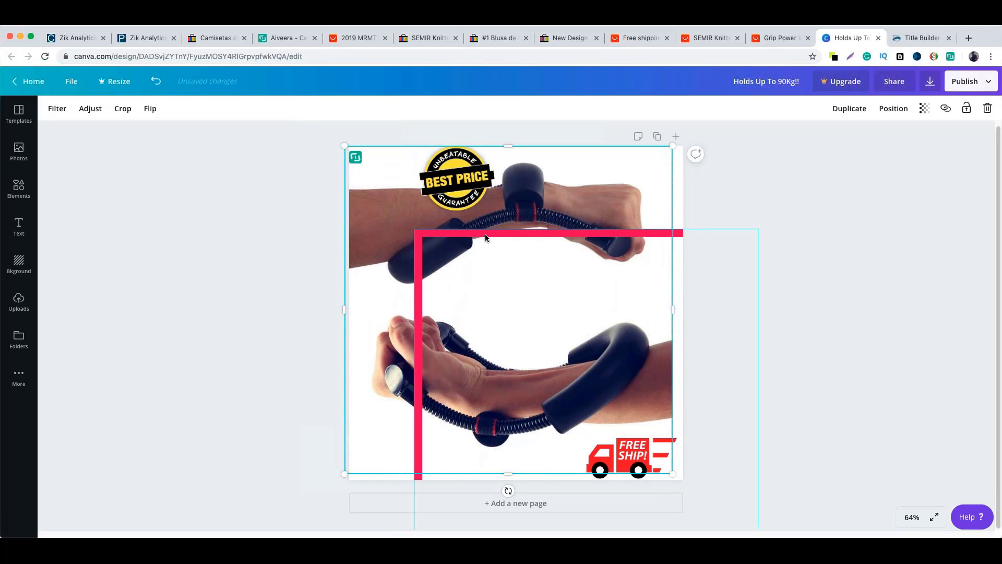
# Step: Realign the pink frame with the page edges and put the Best Price badge back in the design's upper-left corner
pyautogui.moveTo(485, 234); pyautogui.dragTo(414, 151)
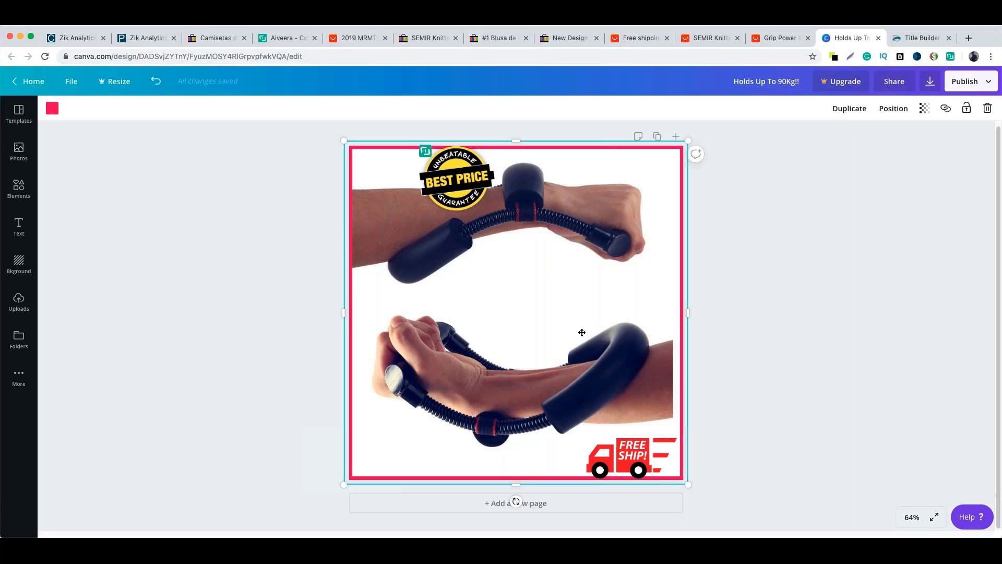
pyautogui.moveTo(470, 195); pyautogui.dragTo(406, 204)
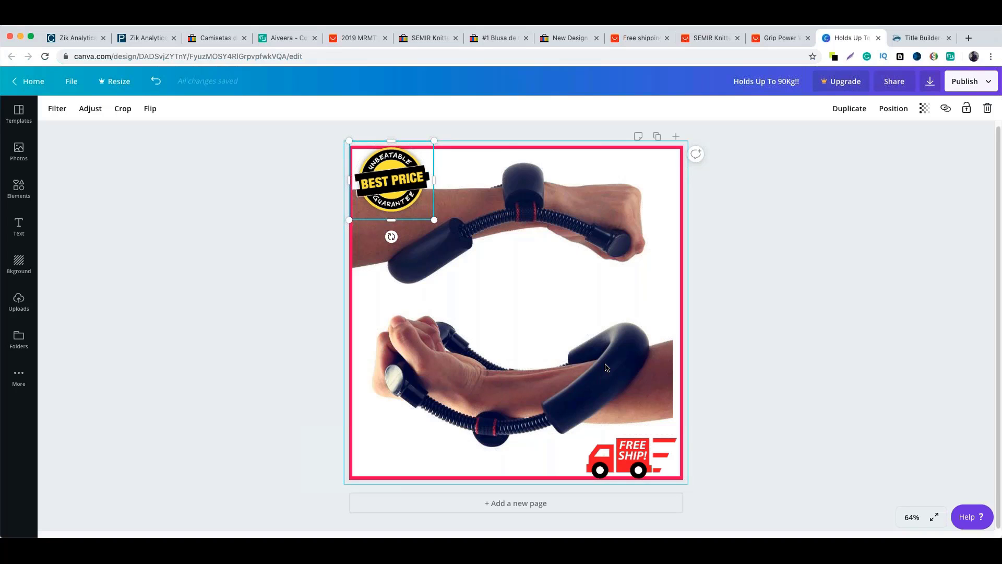
pyautogui.click(322, 300)
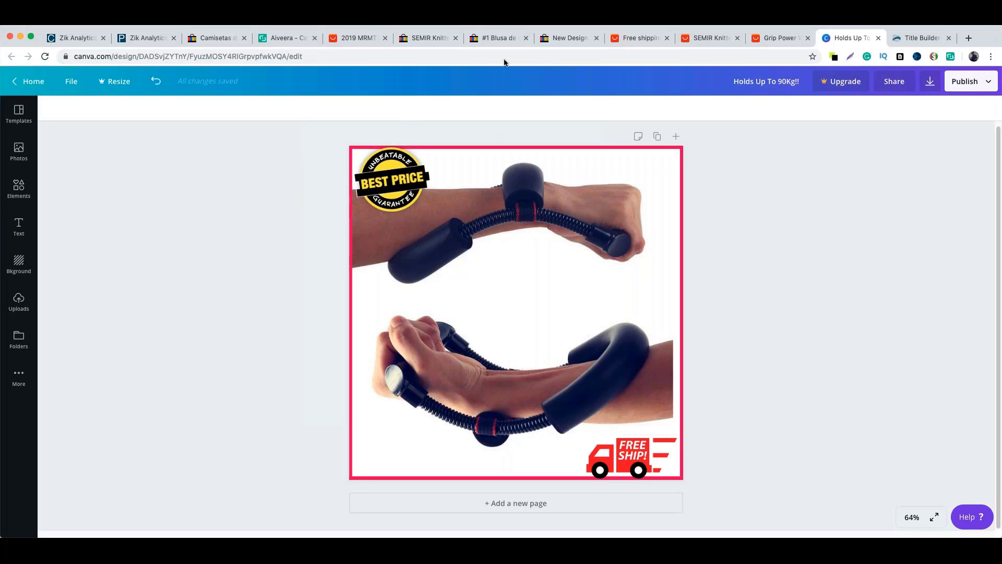
# Step: Open the onlinejobs.ph home page in a new browser tab
pyautogui.click(969, 38)
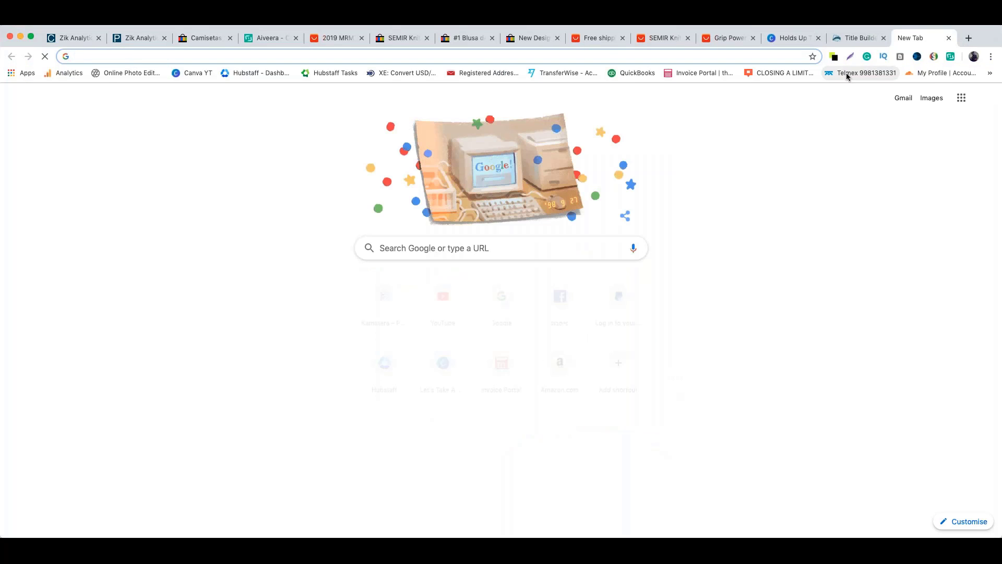
pyautogui.write('online')
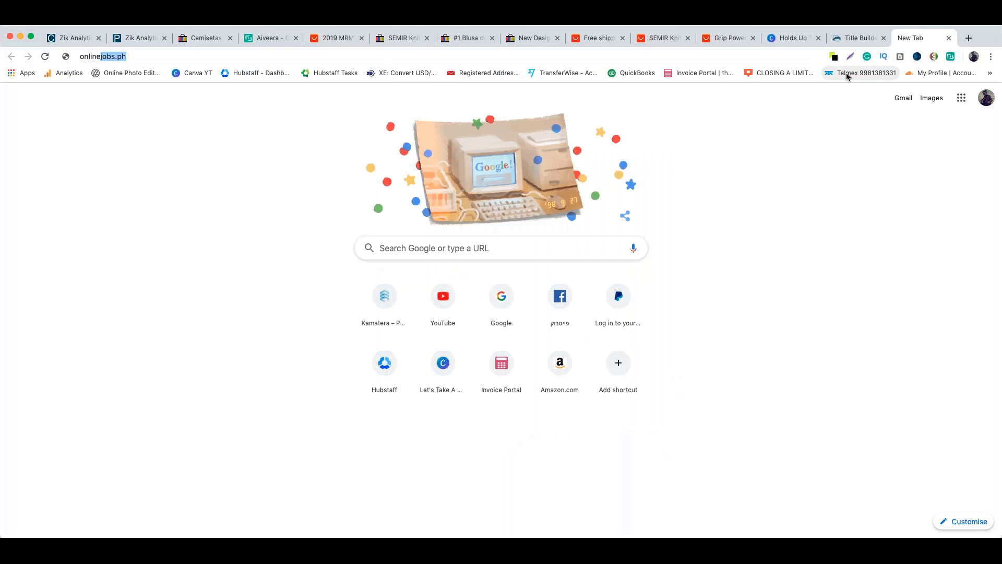
pyautogui.press('Return')
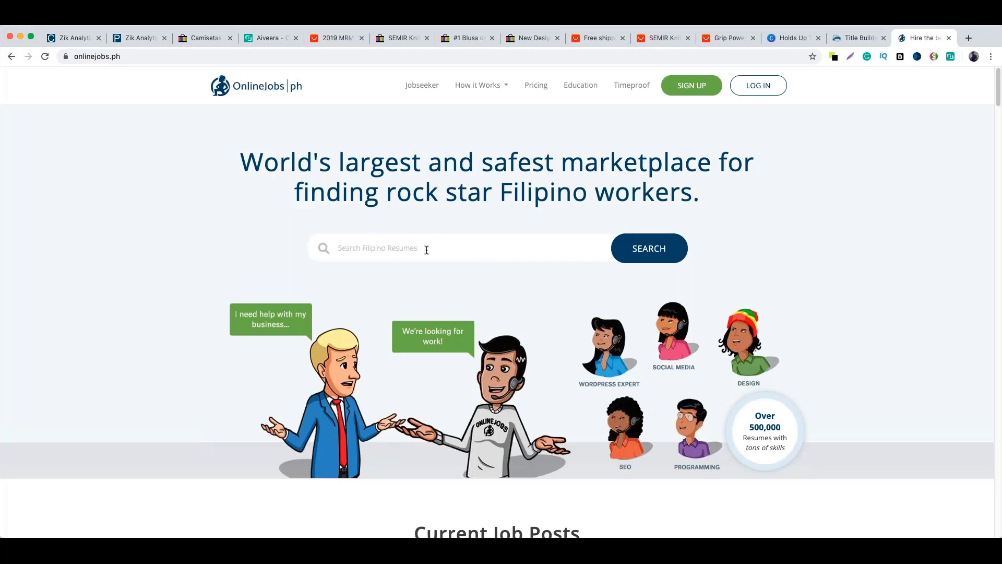
pyautogui.scroll(-1, 401, 231)
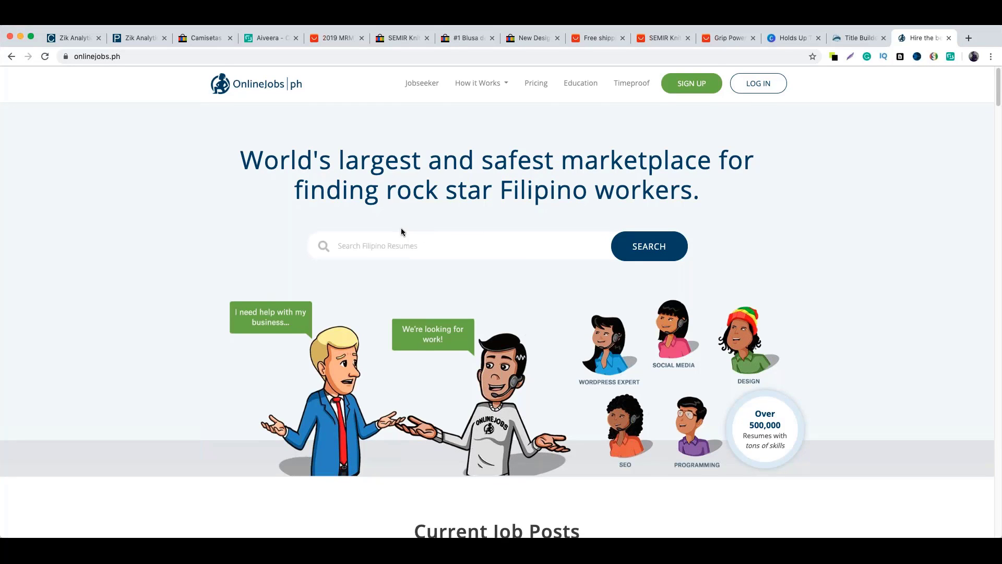
pyautogui.scroll(1, 401, 227)
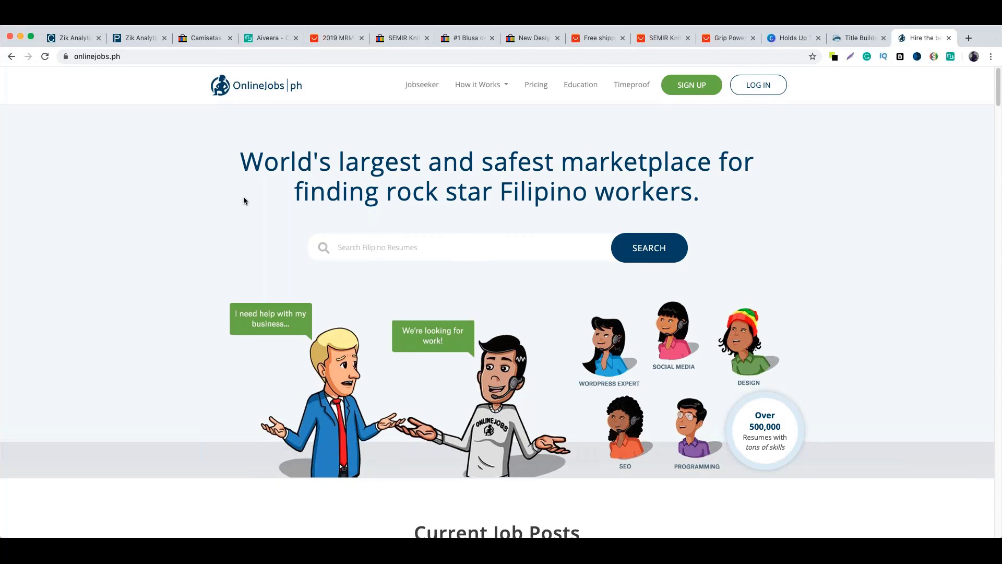
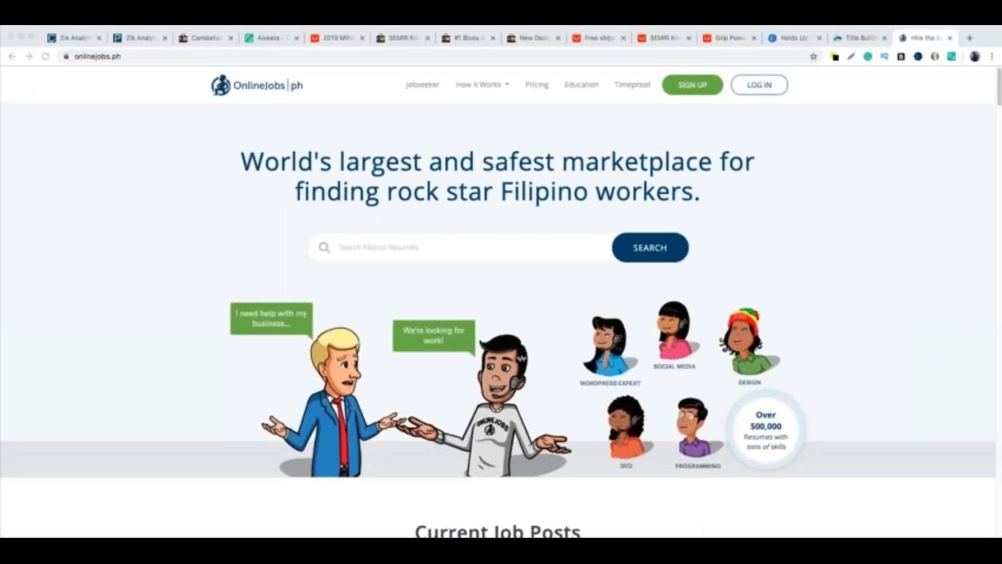
pyautogui.click(303, 353)
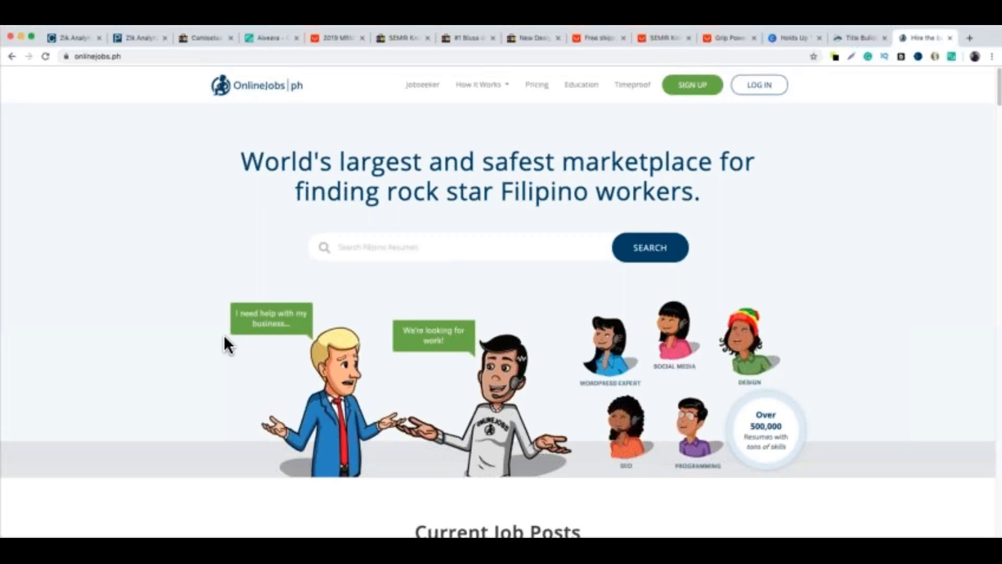